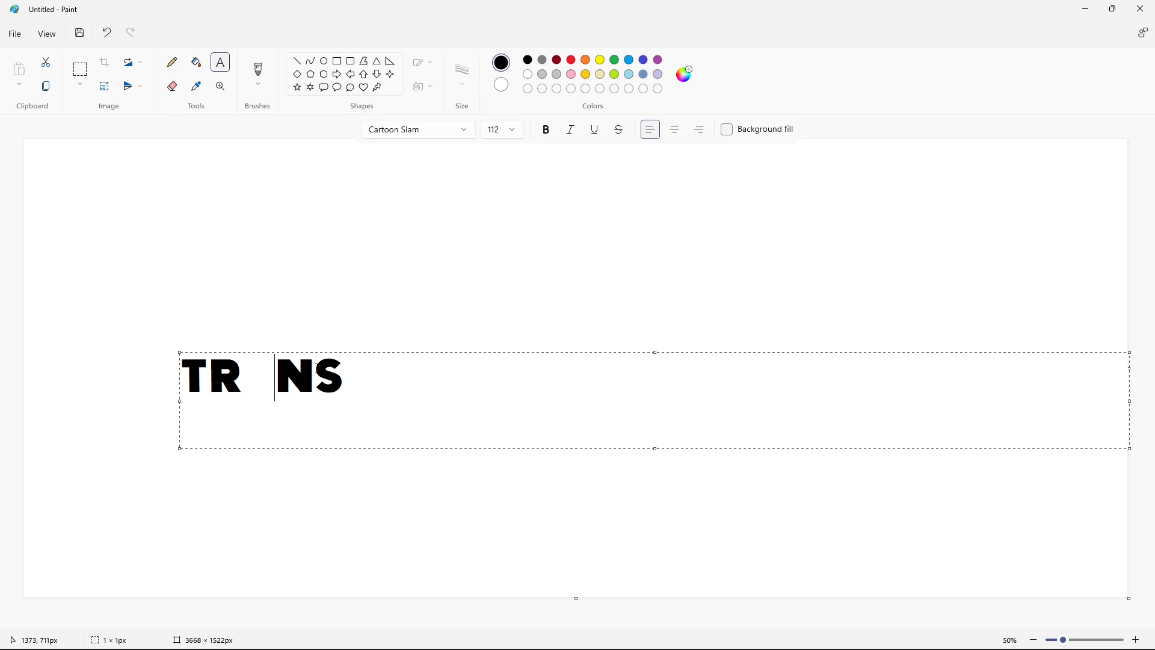
Set the font size of the whole "TR NS" text to 350
{"action": "key", "text": "ctrl+a"}
{"action": "left_click", "coordinate": [518, 136]}
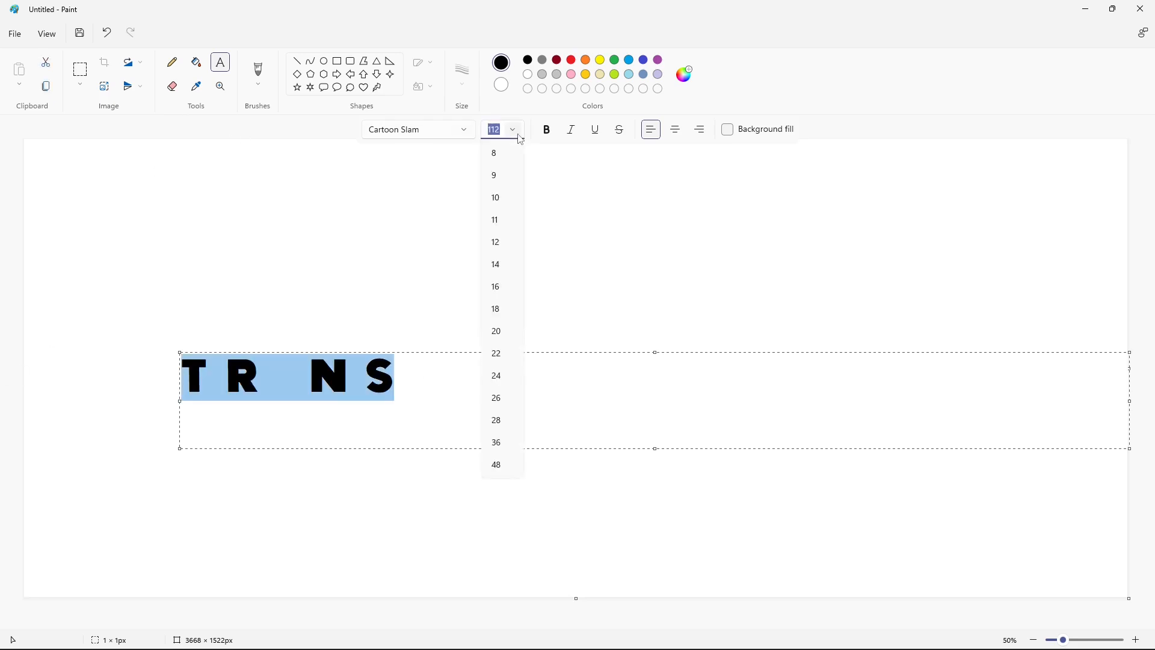
{"action": "type", "text": "350"}
{"action": "key", "text": "Return"}
{"action": "left_click", "coordinate": [659, 552]}
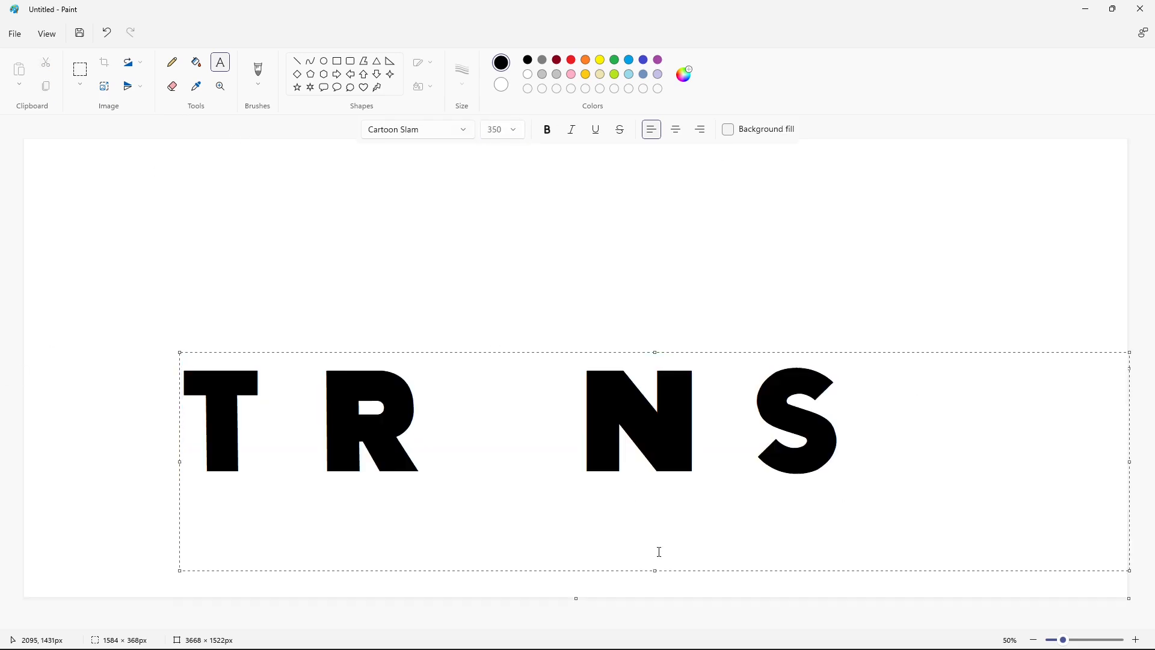
Extend the text box upward, set the font size of all its text to 400, and place the text on the canvas
{"action": "left_click_drag", "start_coordinate": [655, 352], "coordinate": [655, 263]}
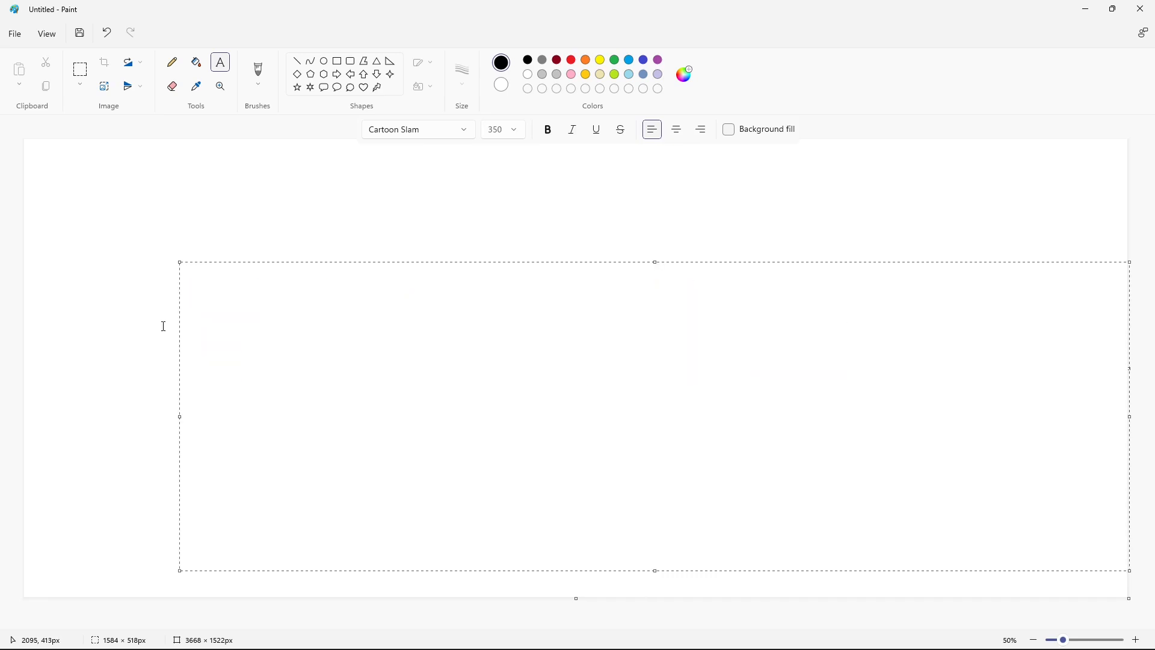
{"action": "key", "text": "ctrl+a"}
{"action": "left_click", "coordinate": [519, 134]}
{"action": "type", "text": "400"}
{"action": "key", "text": "Return"}
{"action": "left_click", "coordinate": [1026, 348]}
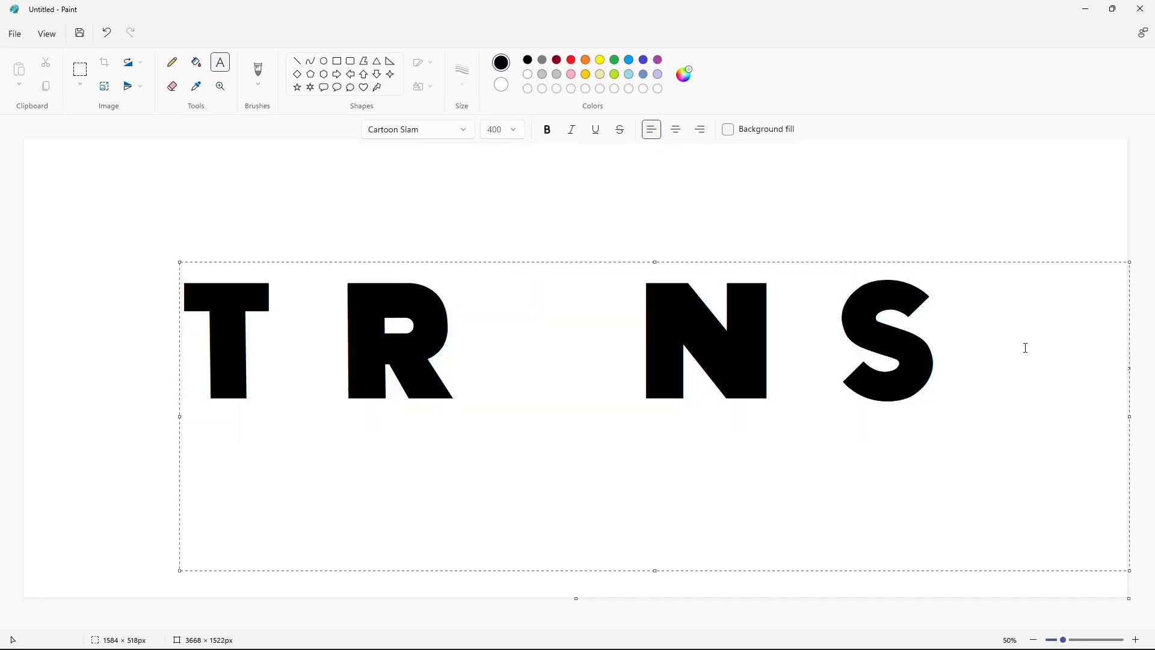
{"action": "left_click", "coordinate": [98, 314]}
Draw a red horizontal guide line along the bottom edges of the R and N, spanning the gap between them
{"action": "left_click", "coordinate": [1135, 640]}
{"action": "left_click_drag", "start_coordinate": [507, 625], "coordinate": [732, 623]}
{"action": "scroll", "coordinate": [732, 617], "scroll_direction": "down", "scroll_amount": 2}
{"action": "scroll", "coordinate": [733, 614], "scroll_direction": "up", "scroll_amount": 1}
{"action": "left_click", "coordinate": [297, 61]}
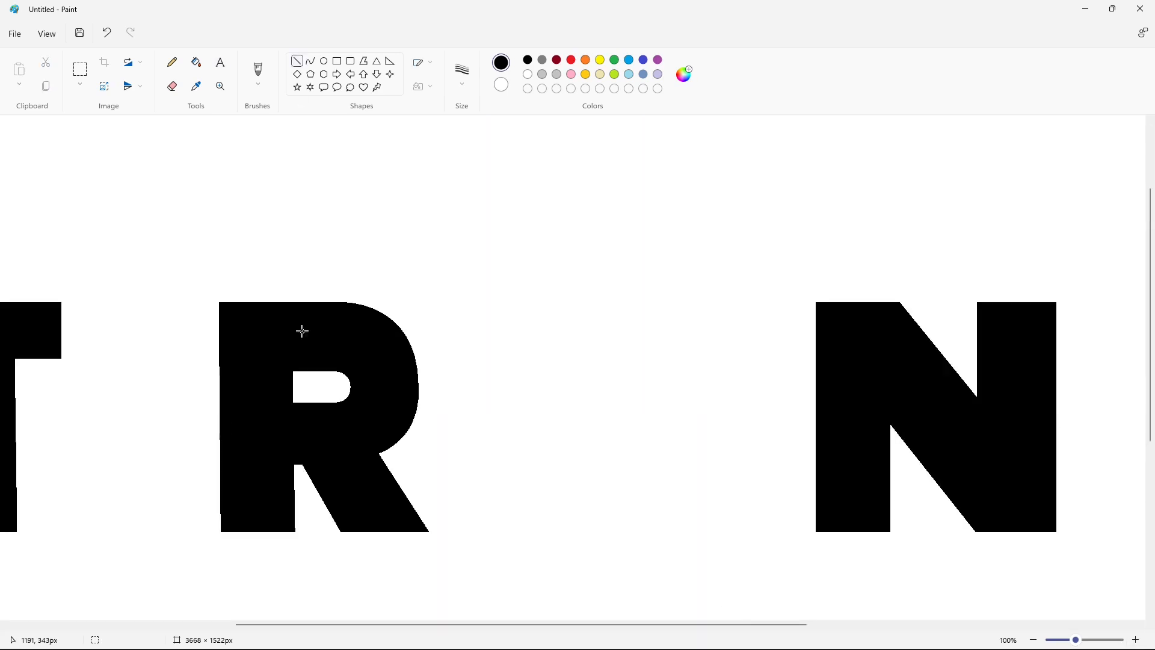
{"action": "mouse_move", "coordinate": [280, 539]}
{"action": "left_mouse_down"}
{"action": "mouse_move", "coordinate": [719, 540]}
{"action": "mouse_move", "coordinate": [897, 611]}
{"action": "left_mouse_up"}
{"action": "key", "text": "Up"}
{"action": "key", "text": "Up"}
{"action": "key", "text": "Up"}
{"action": "key", "text": "Up"}
{"action": "key", "text": "Up"}
{"action": "key", "text": "Up"}
{"action": "key", "text": "Up"}
{"action": "key", "text": "Up"}
{"action": "key", "text": "Up"}
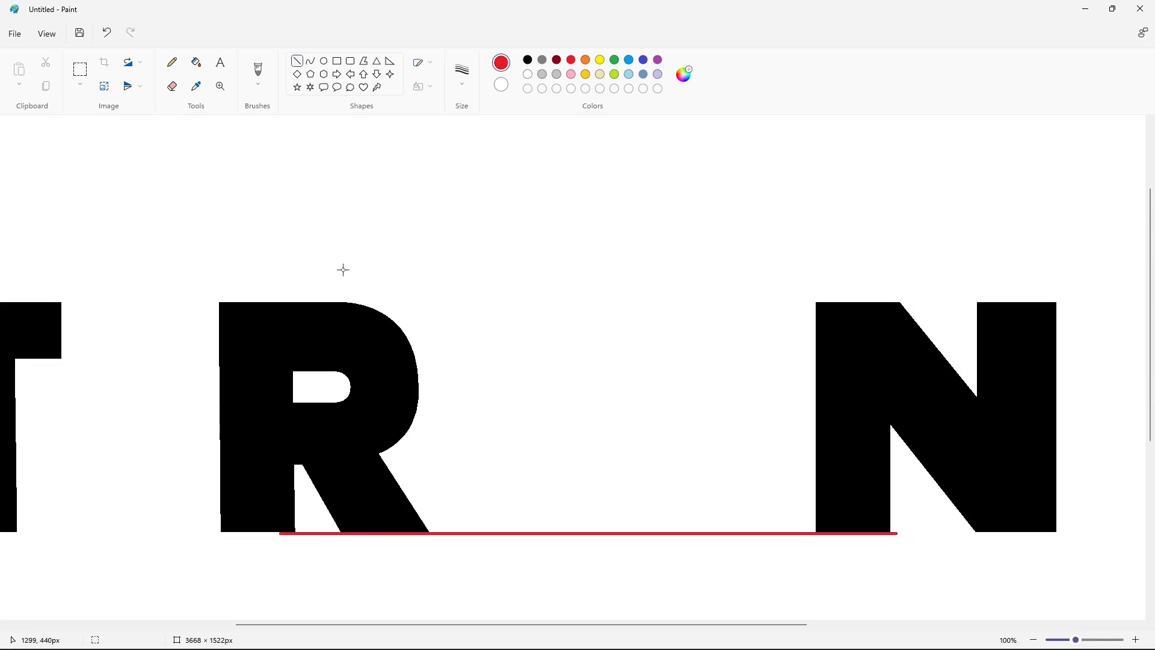
Draw a second red horizontal guide line along the top edges of the R and N
{"action": "left_click_drag", "start_coordinate": [286, 267], "coordinate": [861, 267]}
{"action": "key", "text": "Down"}
{"action": "key", "text": "Down"}
{"action": "key", "text": "Down"}
{"action": "key", "text": "Down"}
{"action": "key", "text": "Down"}
{"action": "key", "text": "Down"}
{"action": "key", "text": "Down"}
{"action": "key", "text": "Down"}
{"action": "key", "text": "Down"}
{"action": "key", "text": "Down"}
{"action": "key", "text": "Down"}
{"action": "key", "text": "Down"}
{"action": "key", "text": "Down"}
{"action": "key", "text": "Down"}
{"action": "key", "text": "Down"}
{"action": "key", "text": "Down"}
{"action": "key", "text": "Down"}
{"action": "key", "text": "Down"}
{"action": "key", "text": "Down"}
{"action": "key", "text": "Down"}
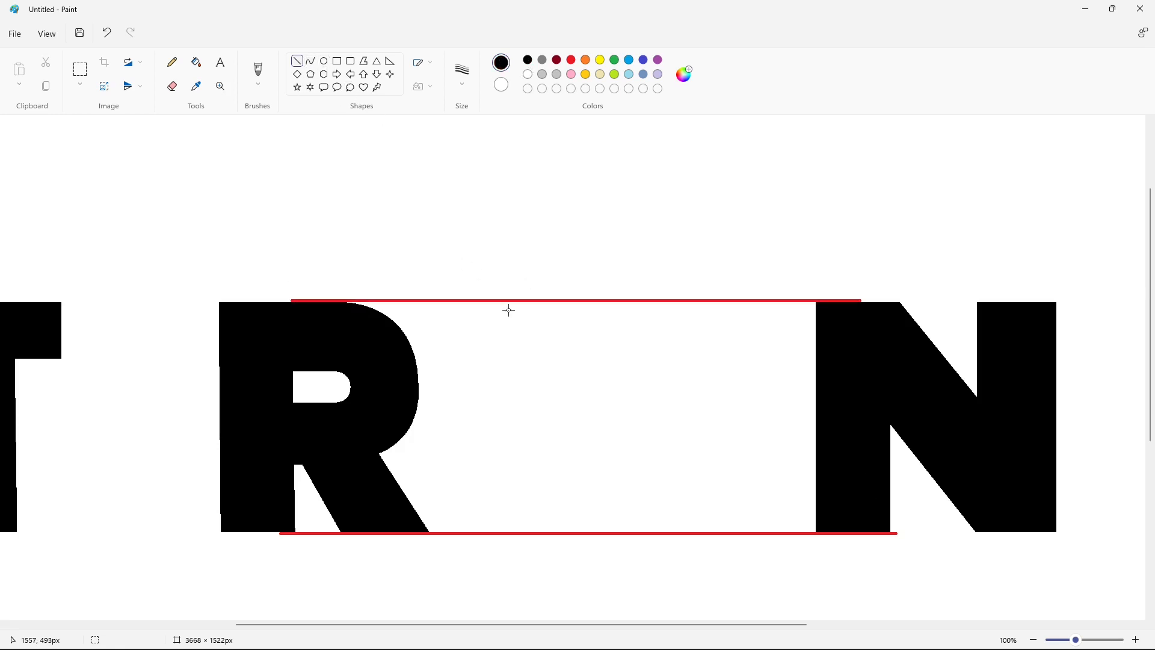
Draw a black triangle outline about 522 × 408 px between the R and N, with its apex at the upper guide line
{"action": "left_click_drag", "start_coordinate": [455, 540], "coordinate": [596, 219]}
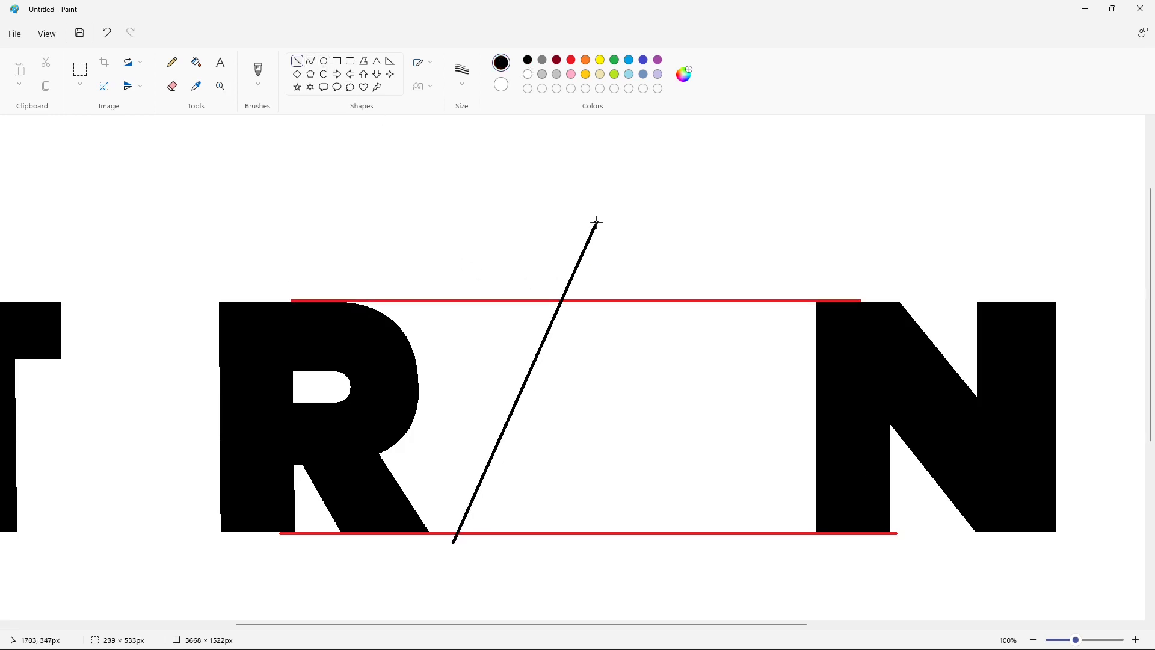
{"action": "key", "text": "ctrl+z"}
{"action": "left_click", "coordinate": [376, 61]}
{"action": "mouse_move", "coordinate": [493, 306]}
{"action": "left_mouse_down"}
{"action": "mouse_move", "coordinate": [680, 544]}
{"action": "mouse_move", "coordinate": [798, 548]}
{"action": "left_mouse_up"}
{"action": "left_click_drag", "start_coordinate": [699, 492], "coordinate": [671, 482]}
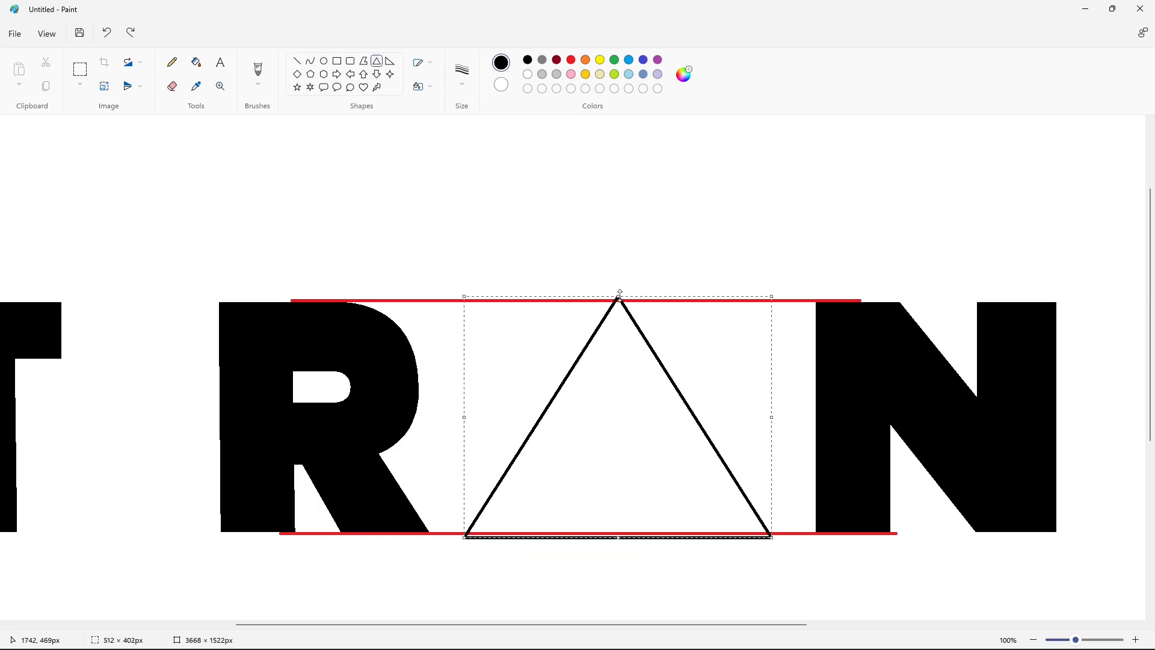
{"action": "left_click_drag", "start_coordinate": [619, 297], "coordinate": [619, 293]}
{"action": "left_click_drag", "start_coordinate": [616, 413], "coordinate": [601, 425]}
{"action": "key", "text": "Up"}
{"action": "key", "text": "Up"}
{"action": "left_click_drag", "start_coordinate": [758, 425], "coordinate": [763, 424]}
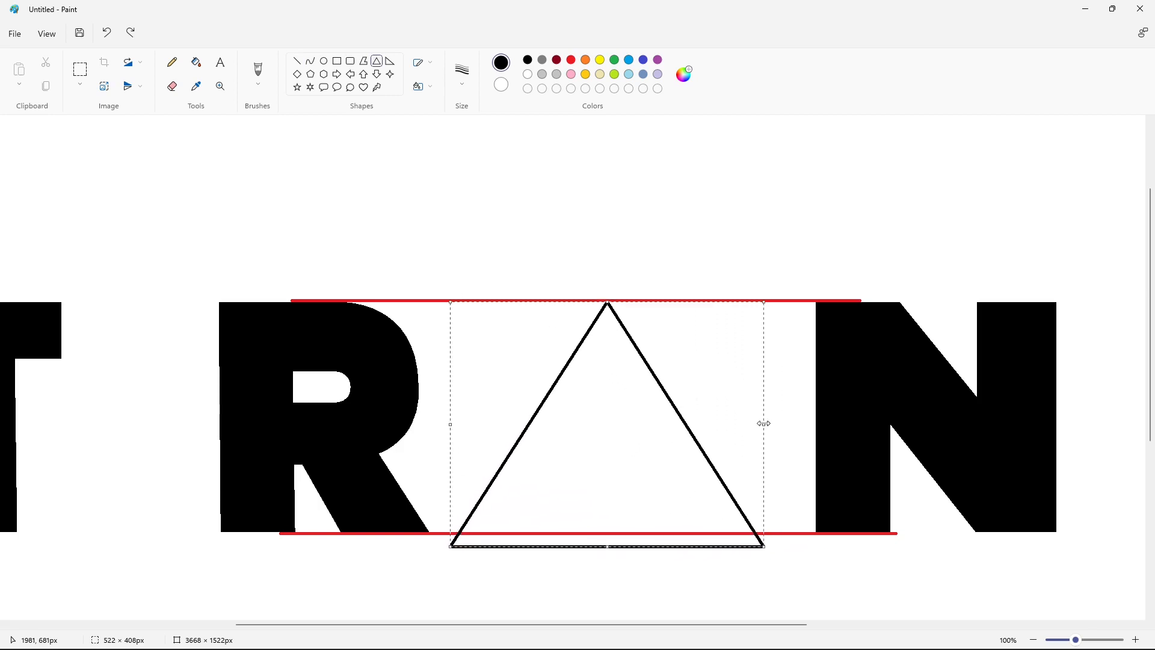
Shift the triangle to the right until it is centred between the R and N, and fix it in place
{"action": "key", "text": "Right"}
{"action": "key", "text": "Right"}
{"action": "key", "text": "Right"}
{"action": "key", "text": "Right"}
{"action": "key", "text": "Right"}
{"action": "key", "text": "Right"}
{"action": "key", "text": "Right"}
{"action": "key", "text": "Right"}
{"action": "key", "text": "Right"}
{"action": "key", "text": "Right"}
{"action": "key", "text": "Right"}
{"action": "key", "text": "Right"}
{"action": "key", "text": "Right"}
{"action": "key", "text": "Right"}
{"action": "key", "text": "Right"}
{"action": "key", "text": "Right"}
{"action": "key", "text": "Right"}
{"action": "key", "text": "Right"}
{"action": "key", "text": "Right"}
{"action": "key", "text": "Right"}
{"action": "left_click", "coordinate": [848, 591]}
Draw a smaller triangle about 229 × 177 px and centre it on the base inside the large triangle
{"action": "mouse_move", "coordinate": [584, 451]}
{"action": "left_mouse_down"}
{"action": "mouse_move", "coordinate": [704, 560]}
{"action": "mouse_move", "coordinate": [722, 552]}
{"action": "left_mouse_up"}
{"action": "left_click_drag", "start_coordinate": [669, 524], "coordinate": [621, 423]}
{"action": "key", "text": "Down"}
{"action": "key", "text": "Down"}
{"action": "key", "text": "Down"}
{"action": "key", "text": "Down"}
{"action": "key", "text": "Down"}
{"action": "key", "text": "Down"}
{"action": "key", "text": "Down"}
{"action": "key", "text": "Down"}
{"action": "key", "text": "Down"}
{"action": "key", "text": "Down"}
{"action": "key", "text": "Down"}
{"action": "key", "text": "Down"}
{"action": "key", "text": "Down"}
{"action": "key", "text": "Down"}
{"action": "key", "text": "Down"}
{"action": "key", "text": "Down"}
{"action": "key", "text": "Down"}
{"action": "key", "text": "Down"}
{"action": "key", "text": "Down"}
{"action": "key", "text": "Down"}
{"action": "key", "text": "Down"}
{"action": "key", "text": "Down"}
{"action": "key", "text": "Down"}
{"action": "key", "text": "Down"}
{"action": "key", "text": "Down"}
{"action": "key", "text": "Down"}
{"action": "key", "text": "Down"}
{"action": "key", "text": "Down"}
{"action": "key", "text": "Down"}
{"action": "key", "text": "Down"}
{"action": "key", "text": "Down"}
{"action": "key", "text": "Down"}
{"action": "key", "text": "Down"}
{"action": "key", "text": "Down"}
{"action": "key", "text": "Down"}
{"action": "key", "text": "Down"}
{"action": "key", "text": "Down"}
{"action": "key", "text": "Down"}
{"action": "key", "text": "Down"}
{"action": "key", "text": "Down"}
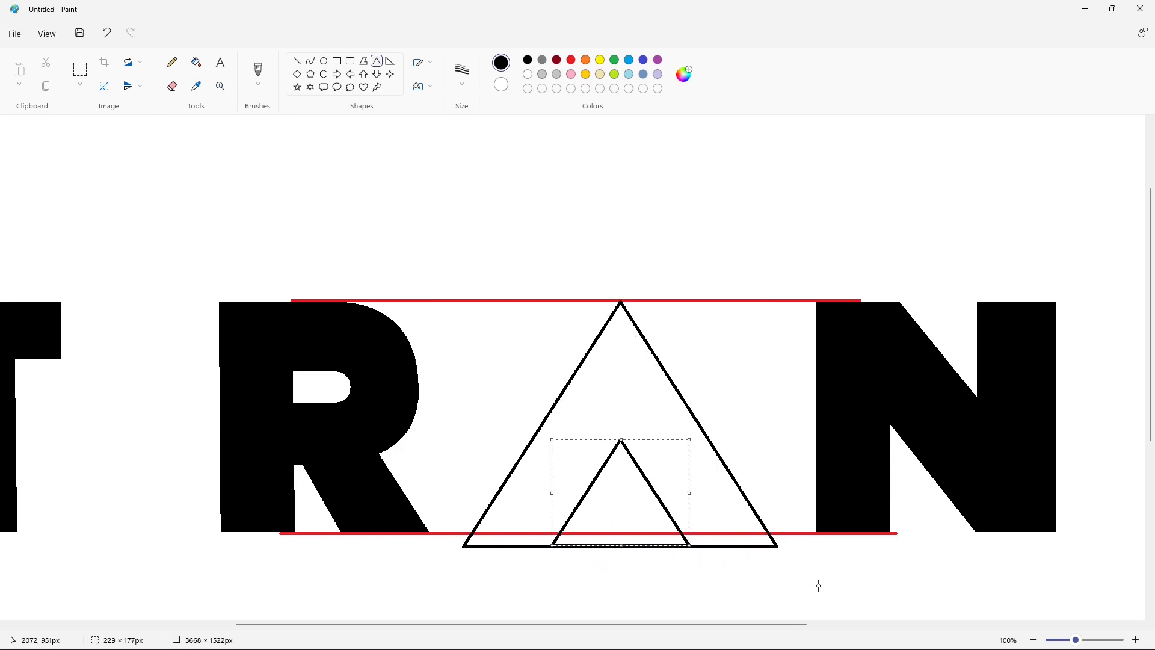
Shrink the small triangle to about 199 × 145 px and fit it inside the large triangle's apex
{"action": "left_click_drag", "start_coordinate": [552, 440], "coordinate": [571, 457]}
{"action": "left_click_drag", "start_coordinate": [619, 514], "coordinate": [611, 367]}
{"action": "left_click_drag", "start_coordinate": [621, 309], "coordinate": [621, 312]}
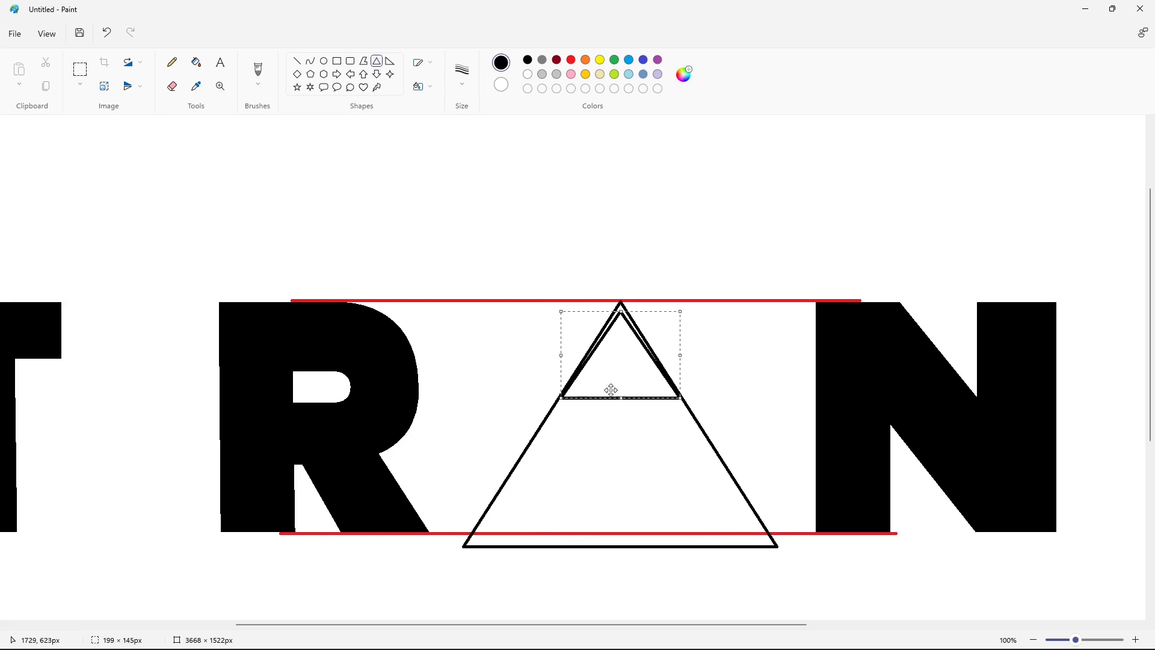
Stretch the small triangle to about 199 × 154 px and move it straight down until its base sits on the lower guide line
{"action": "left_click_drag", "start_coordinate": [621, 398], "coordinate": [622, 404]}
{"action": "left_click_drag", "start_coordinate": [614, 357], "coordinate": [614, 350]}
{"action": "key", "text": "Down"}
{"action": "key", "text": "Down"}
{"action": "key", "text": "Down"}
{"action": "key", "text": "Down"}
{"action": "key", "text": "Down"}
{"action": "key", "text": "Down"}
{"action": "key", "text": "Down"}
{"action": "key", "text": "Down"}
{"action": "key", "text": "Down"}
{"action": "key", "text": "Down"}
{"action": "key", "text": "Down"}
{"action": "key", "text": "Down"}
{"action": "key", "text": "Down"}
{"action": "key", "text": "Down"}
{"action": "key", "text": "Down"}
{"action": "key", "text": "Down"}
{"action": "key", "text": "Down"}
{"action": "key", "text": "Down"}
{"action": "key", "text": "Down"}
{"action": "key", "text": "Down"}
{"action": "key", "text": "Up"}
{"action": "key", "text": "Up"}
{"action": "key", "text": "Up"}
{"action": "key", "text": "Up"}
{"action": "key", "text": "Up"}
{"action": "key", "text": "Up"}
{"action": "key", "text": "Up"}
{"action": "key", "text": "Up"}
{"action": "key", "text": "Up"}
{"action": "key", "text": "Up"}
{"action": "key", "text": "Up"}
{"action": "key", "text": "Up"}
{"action": "key", "text": "Up"}
{"action": "key", "text": "Up"}
{"action": "key", "text": "Up"}
{"action": "key", "text": "Up"}
{"action": "key", "text": "Up"}
{"action": "key", "text": "Up"}
{"action": "key", "text": "Up"}
{"action": "key", "text": "Up"}
{"action": "key", "text": "Down"}
{"action": "key", "text": "Down"}
{"action": "key", "text": "Down"}
{"action": "key", "text": "Down"}
{"action": "key", "text": "Down"}
{"action": "key", "text": "Down"}
{"action": "key", "text": "Down"}
{"action": "key", "text": "Down"}
{"action": "key", "text": "Down"}
{"action": "key", "text": "Down"}
{"action": "key", "text": "Down"}
{"action": "key", "text": "Down"}
{"action": "key", "text": "Down"}
{"action": "key", "text": "Down"}
{"action": "key", "text": "Down"}
{"action": "key", "text": "Down"}
{"action": "key", "text": "Down"}
{"action": "key", "text": "Down"}
{"action": "key", "text": "Down"}
{"action": "key", "text": "Down"}
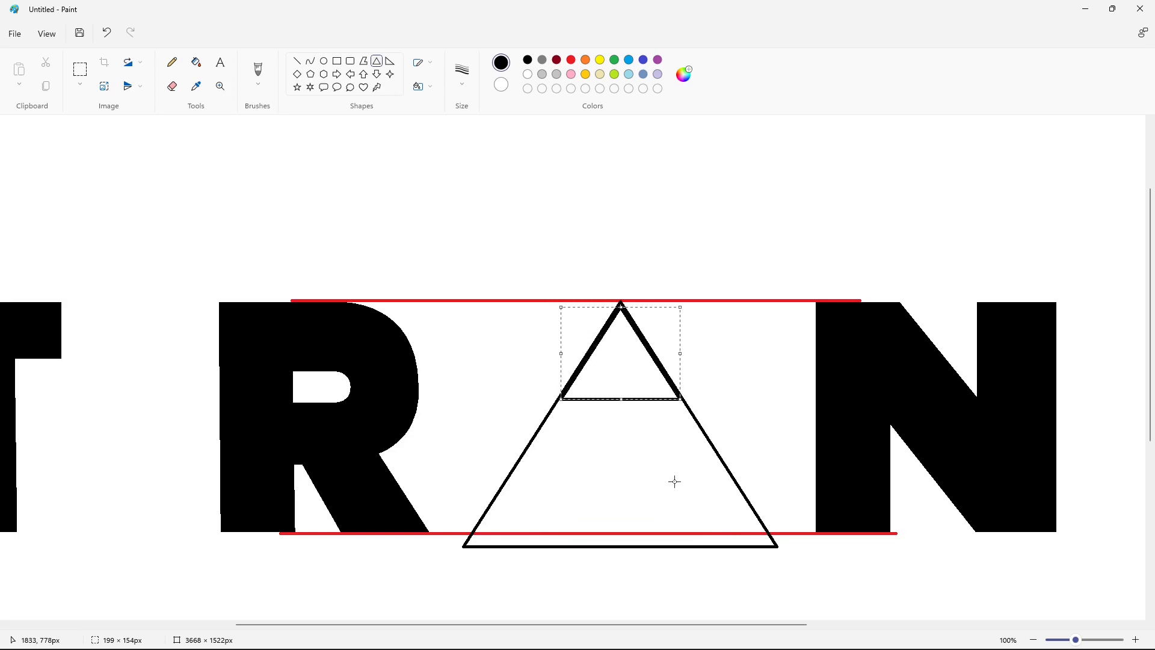
{"action": "key", "text": "Up"}
{"action": "key", "text": "Up"}
{"action": "key", "text": "Up"}
{"action": "key", "text": "Up"}
{"action": "left_click", "coordinate": [726, 528]}
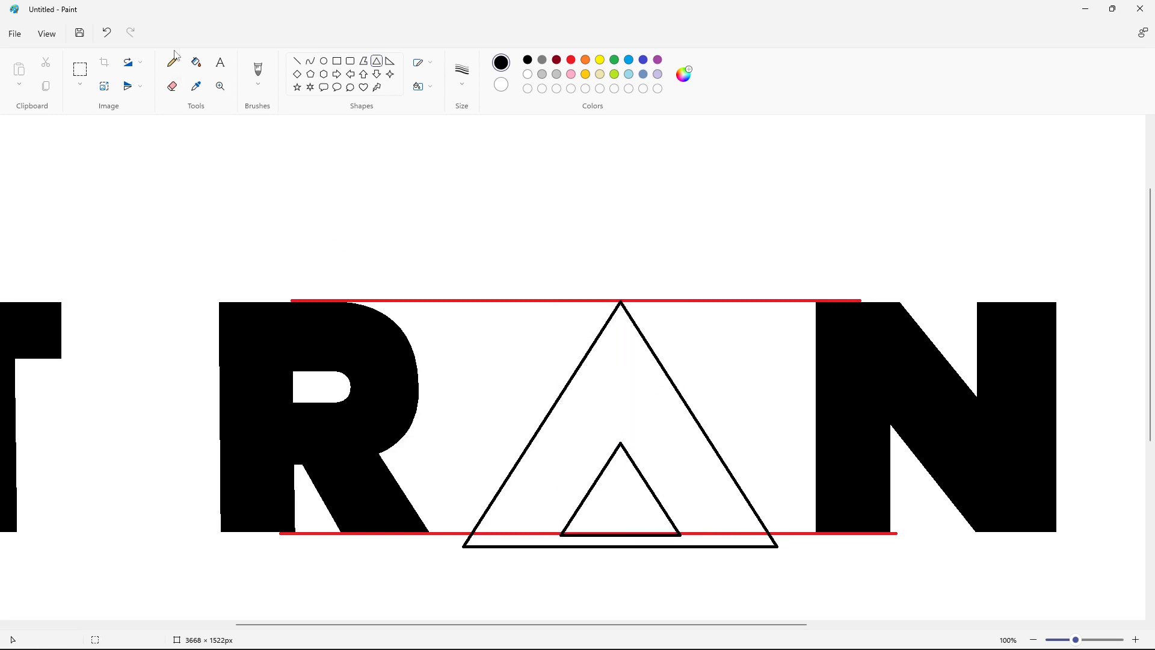
Fill the area between the two triangles with black, and clear the red guide lines by filling them with white
{"action": "left_click", "coordinate": [197, 62]}
{"action": "left_click", "coordinate": [577, 397]}
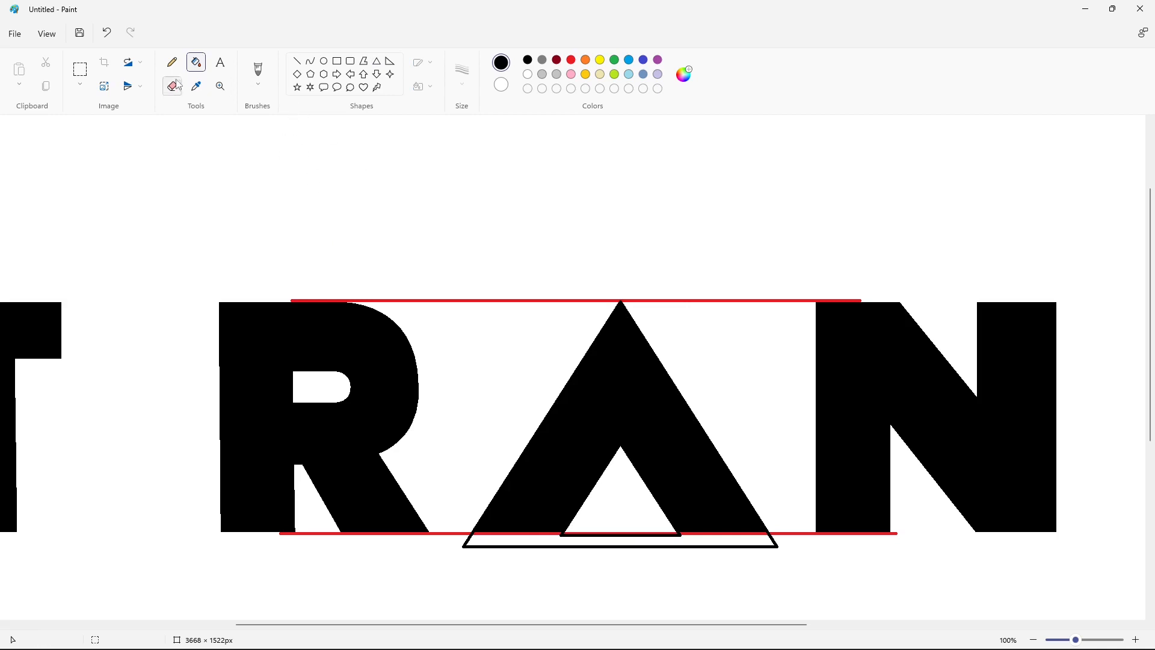
{"action": "left_click", "coordinate": [528, 74]}
{"action": "left_click", "coordinate": [573, 300]}
{"action": "left_click", "coordinate": [507, 528]}
{"action": "left_click", "coordinate": [696, 529]}
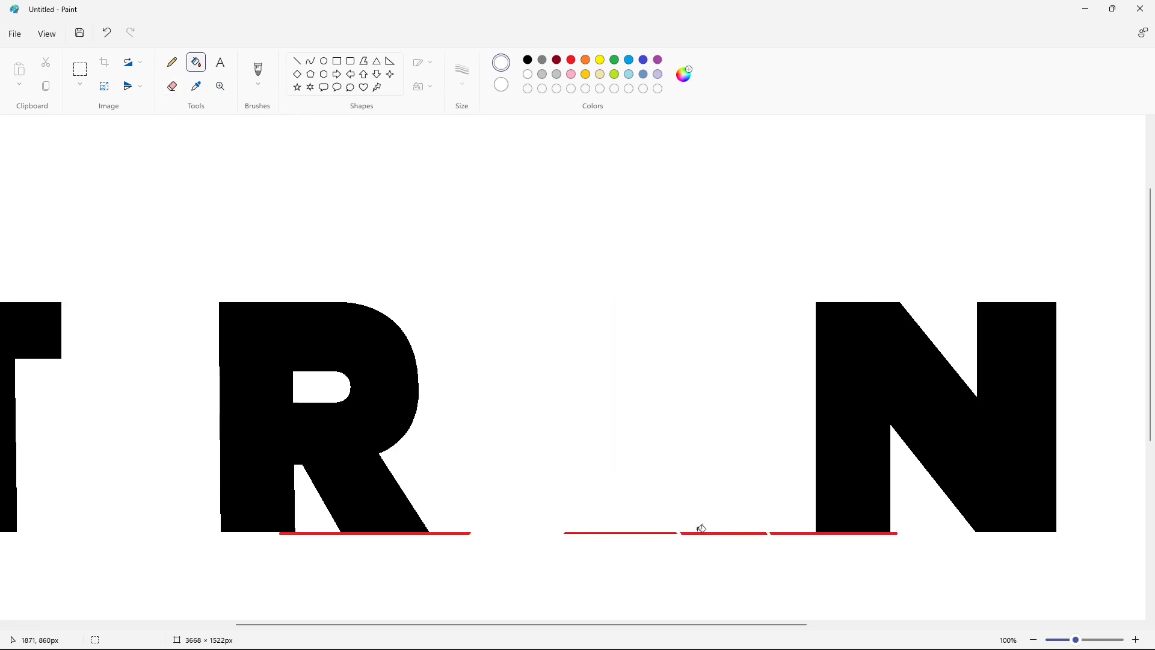
{"action": "key", "text": "ctrl+z"}
{"action": "left_click", "coordinate": [702, 529]}
{"action": "left_click", "coordinate": [441, 527]}
{"action": "left_click", "coordinate": [782, 530]}
Draw a white horizontal line across the foot of the A, aligned to cut it off at the baseline of the other letters
{"action": "scroll", "coordinate": [631, 518], "scroll_direction": "up", "scroll_amount": 1}
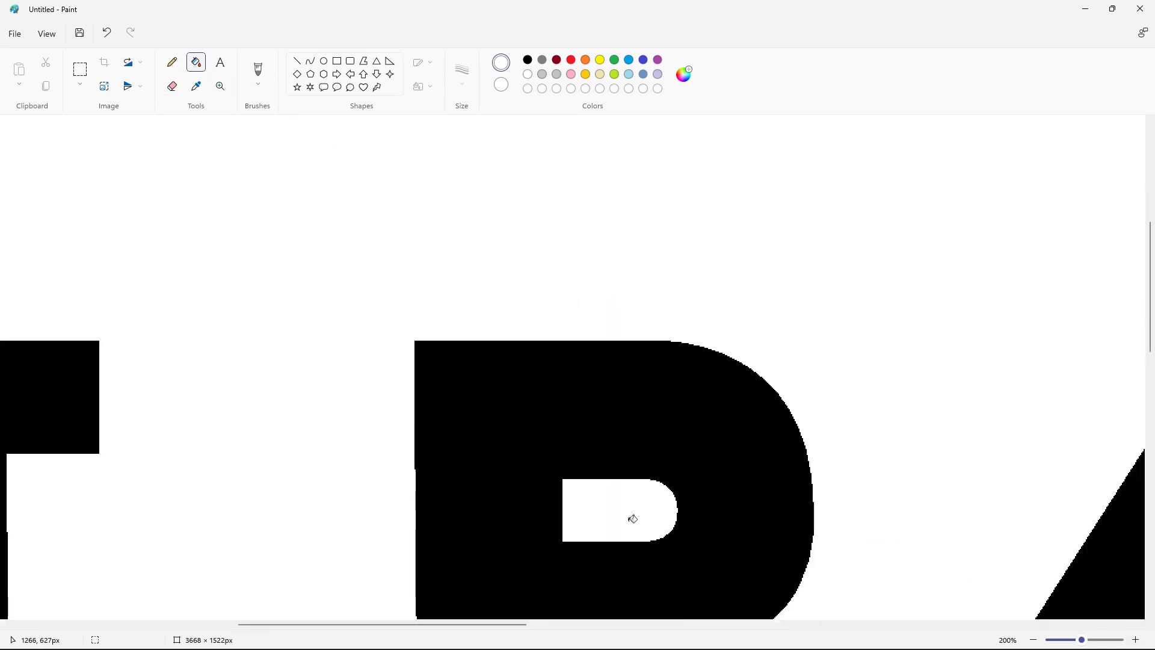
{"action": "scroll", "coordinate": [631, 518], "scroll_direction": "down", "scroll_amount": 3}
{"action": "left_click_drag", "start_coordinate": [519, 624], "coordinate": [715, 626]}
{"action": "left_click", "coordinate": [297, 61]}
{"action": "left_click_drag", "start_coordinate": [134, 537], "coordinate": [753, 537]}
{"action": "key", "text": "Down"}
{"action": "key", "text": "Down"}
{"action": "key", "text": "Down"}
{"action": "key", "text": "Down"}
{"action": "key", "text": "Down"}
{"action": "key", "text": "Down"}
{"action": "key", "text": "Down"}
{"action": "key", "text": "Down"}
{"action": "key", "text": "Down"}
{"action": "key", "text": "Down"}
{"action": "key", "text": "Down"}
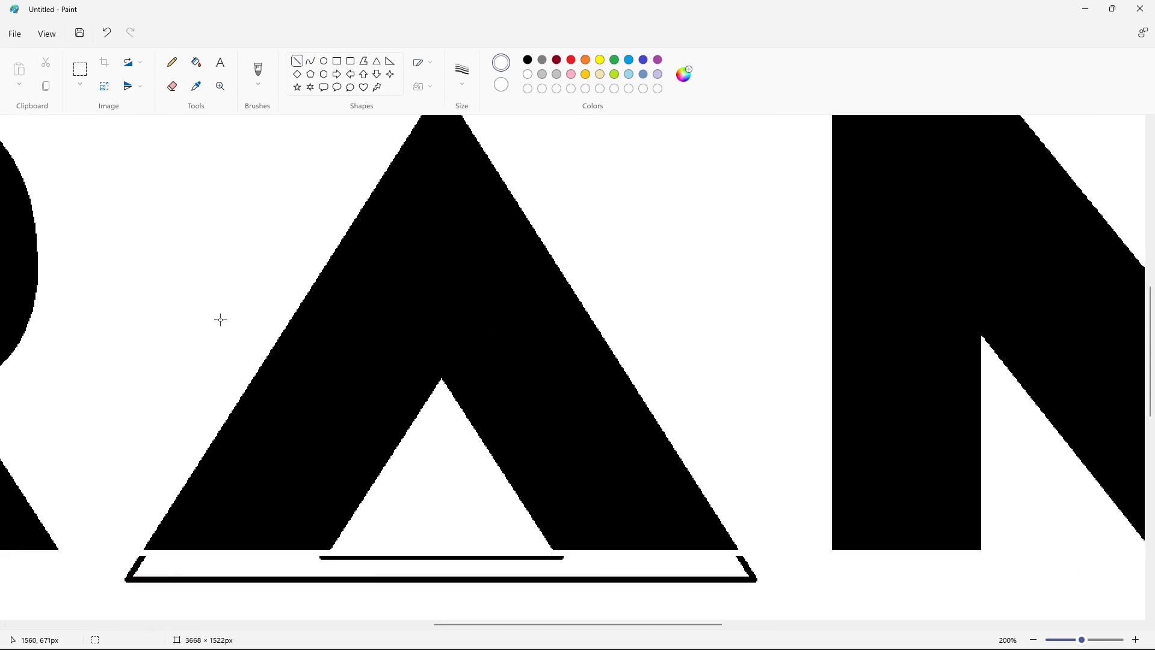
Fill the leftover black outline pieces below the A with white
{"action": "left_click", "coordinate": [196, 62]}
{"action": "left_click", "coordinate": [445, 557]}
{"action": "left_click", "coordinate": [451, 579]}
Draw a red horizontal line about 347 px long across the A at its inner notch, and fill both legs below it red
{"action": "left_click", "coordinate": [1034, 640]}
{"action": "scroll", "coordinate": [831, 624], "scroll_direction": "up", "scroll_amount": 2}
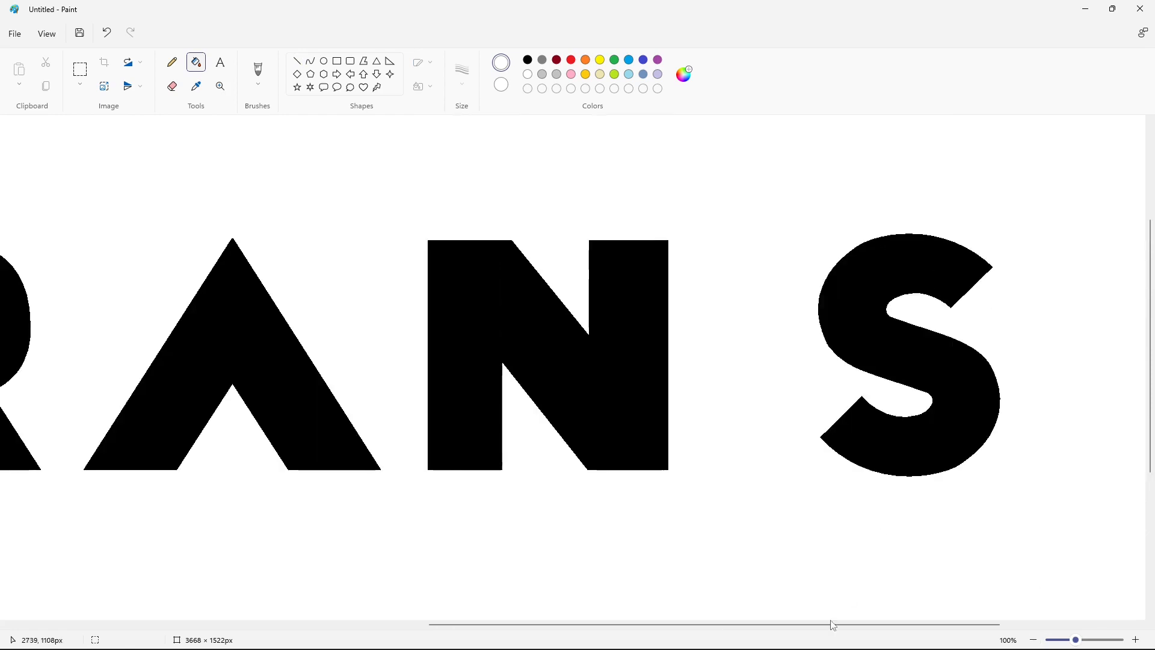
{"action": "left_click_drag", "start_coordinate": [830, 624], "coordinate": [698, 631]}
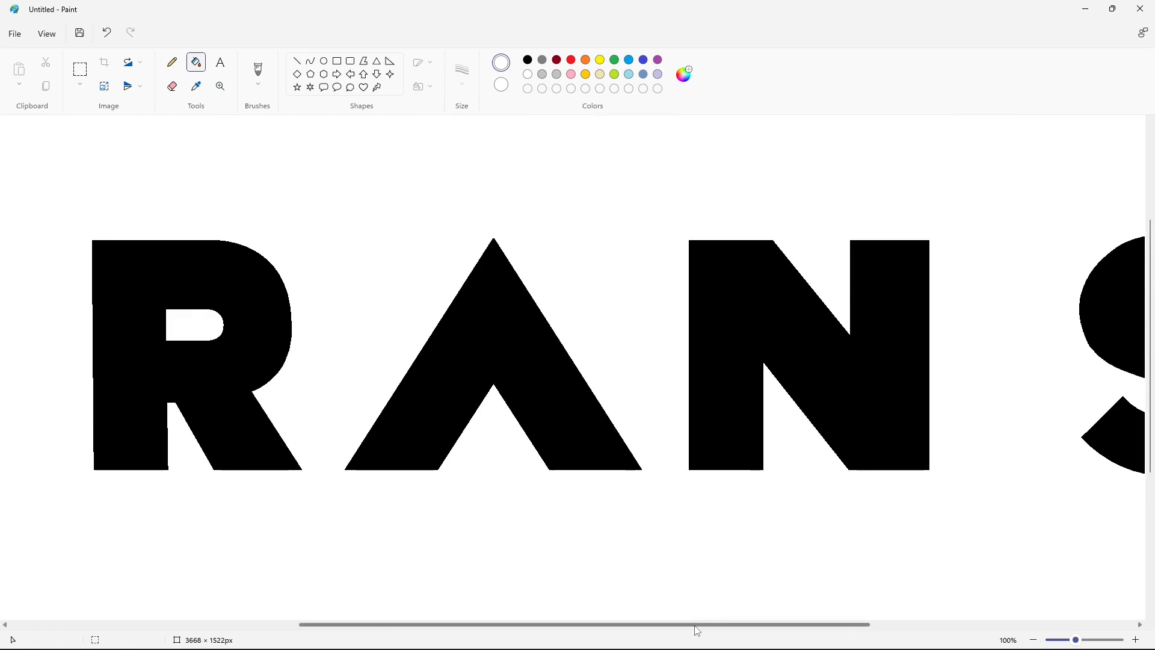
{"action": "left_click", "coordinate": [1137, 641]}
{"action": "left_click", "coordinate": [298, 62]}
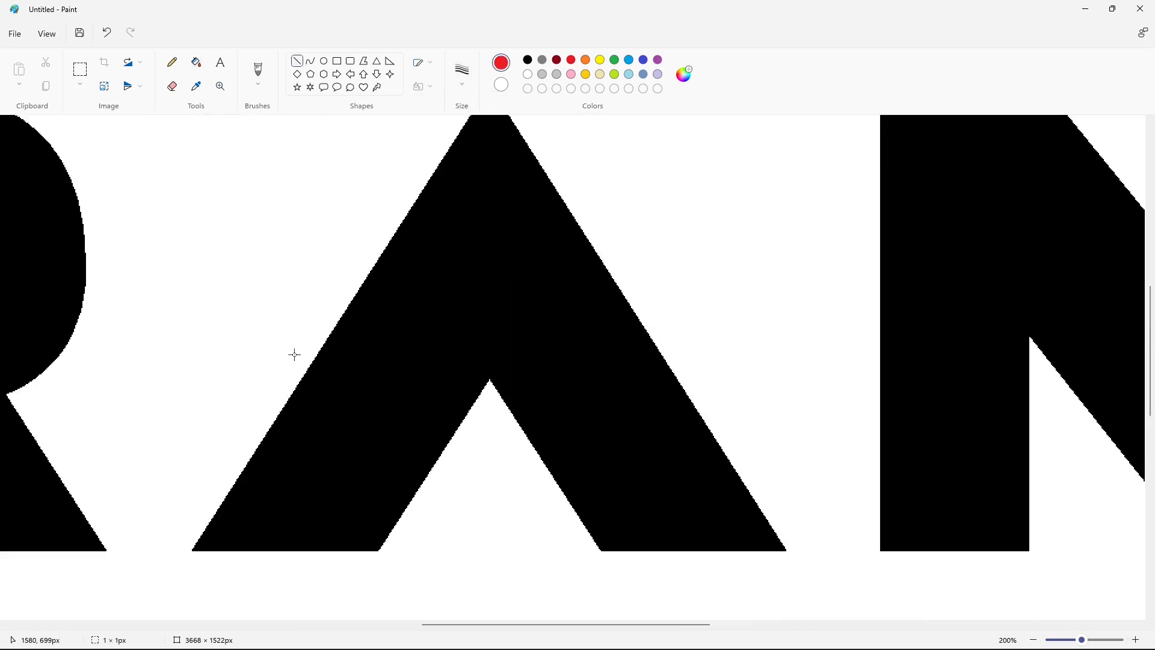
{"action": "left_click_drag", "start_coordinate": [294, 355], "coordinate": [710, 355]}
{"action": "key", "text": "Down"}
{"action": "key", "text": "Down"}
{"action": "key", "text": "Down"}
{"action": "key", "text": "Down"}
{"action": "key", "text": "Down"}
{"action": "key", "text": "Down"}
{"action": "key", "text": "Down"}
{"action": "key", "text": "Down"}
{"action": "key", "text": "Down"}
{"action": "key", "text": "Down"}
{"action": "key", "text": "Down"}
{"action": "key", "text": "Down"}
{"action": "key", "text": "Down"}
{"action": "key", "text": "Down"}
{"action": "key", "text": "Down"}
{"action": "key", "text": "Down"}
{"action": "key", "text": "Down"}
{"action": "key", "text": "Down"}
{"action": "key", "text": "Down"}
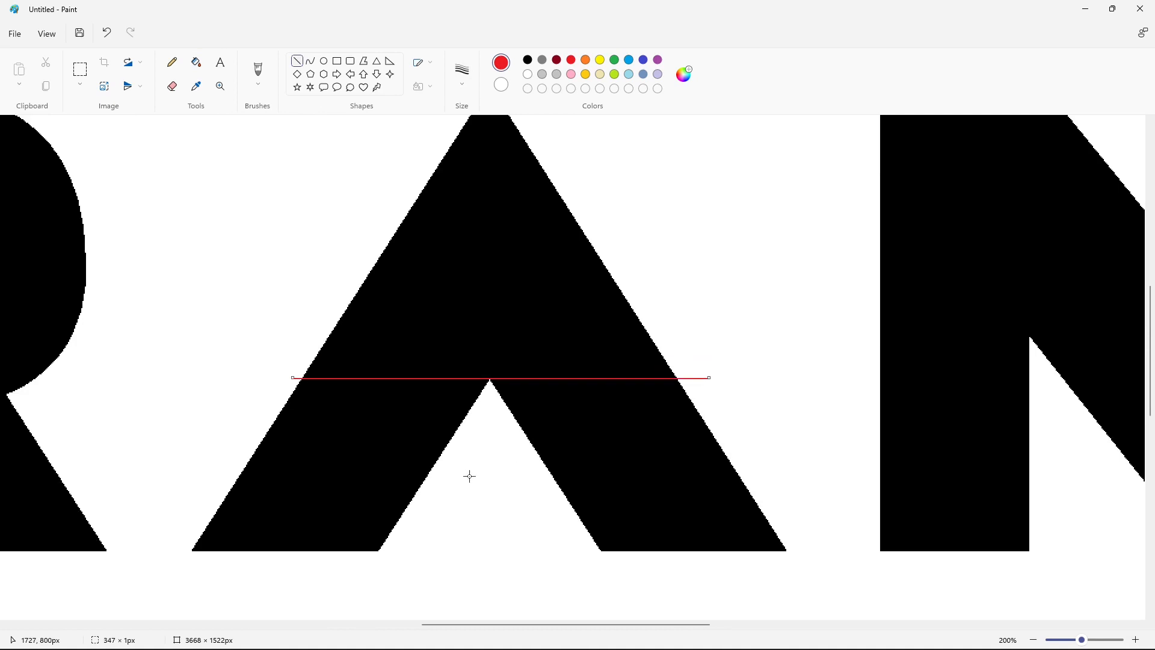
{"action": "left_click", "coordinate": [196, 62]}
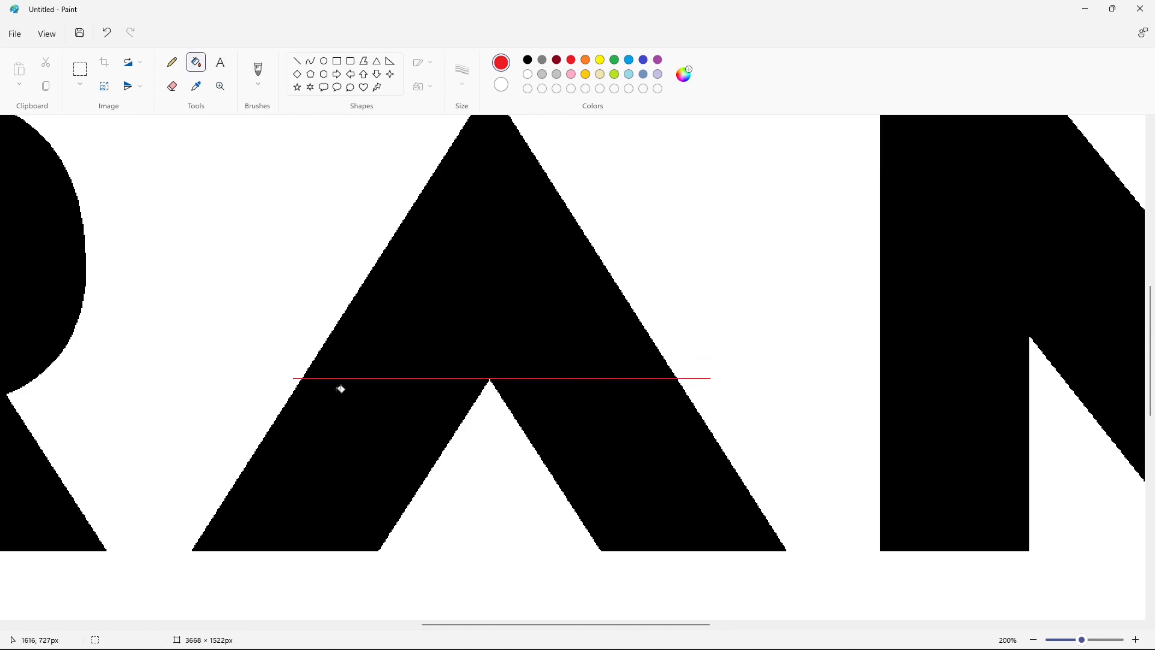
{"action": "left_click", "coordinate": [341, 388]}
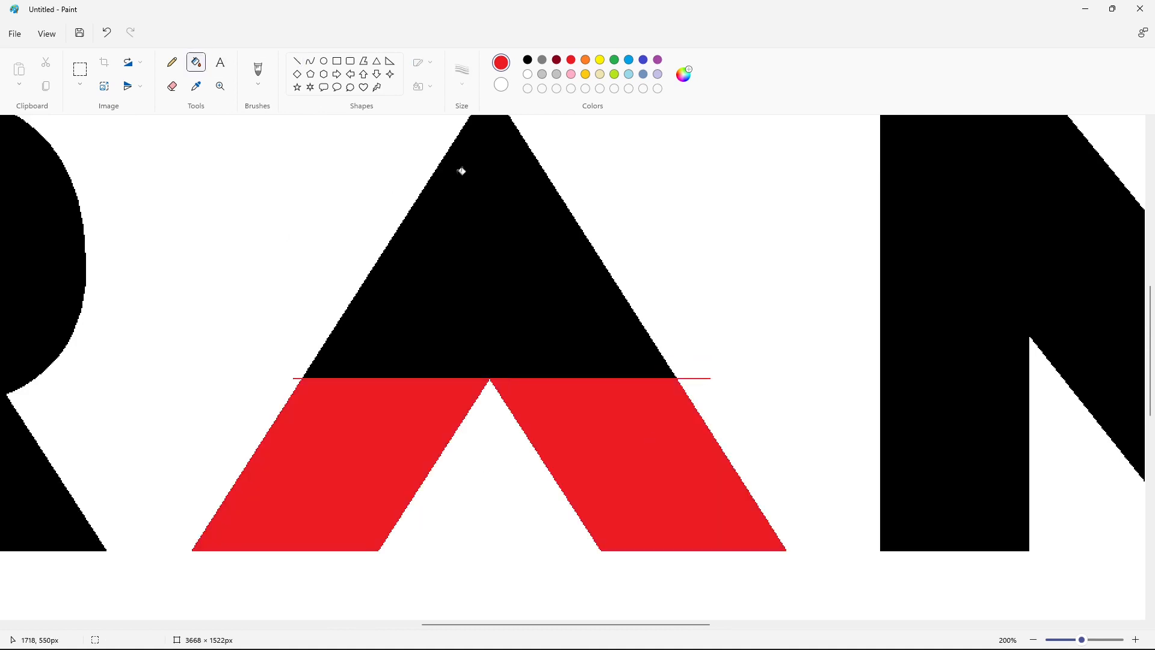
Draw a purple diagonal from the left leg's lower outer corner to the inner notch, and fill the section above it purple
{"action": "left_click", "coordinate": [298, 62]}
{"action": "left_click_drag", "start_coordinate": [192, 549], "coordinate": [491, 378]}
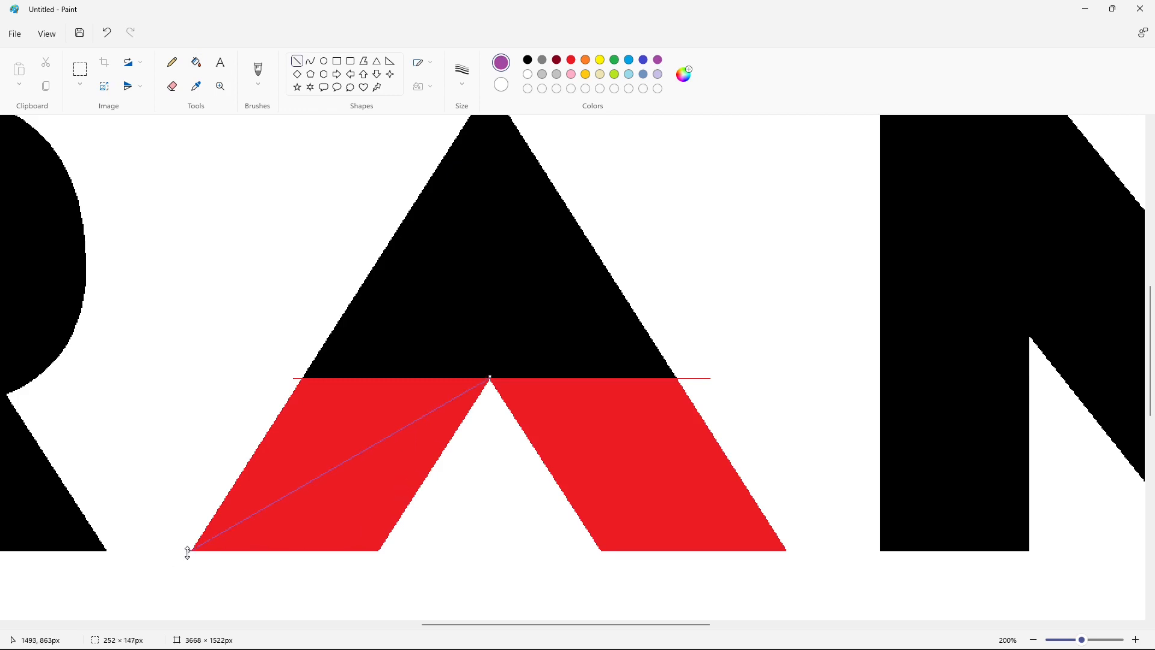
{"action": "left_click", "coordinate": [198, 65]}
{"action": "left_click", "coordinate": [333, 405]}
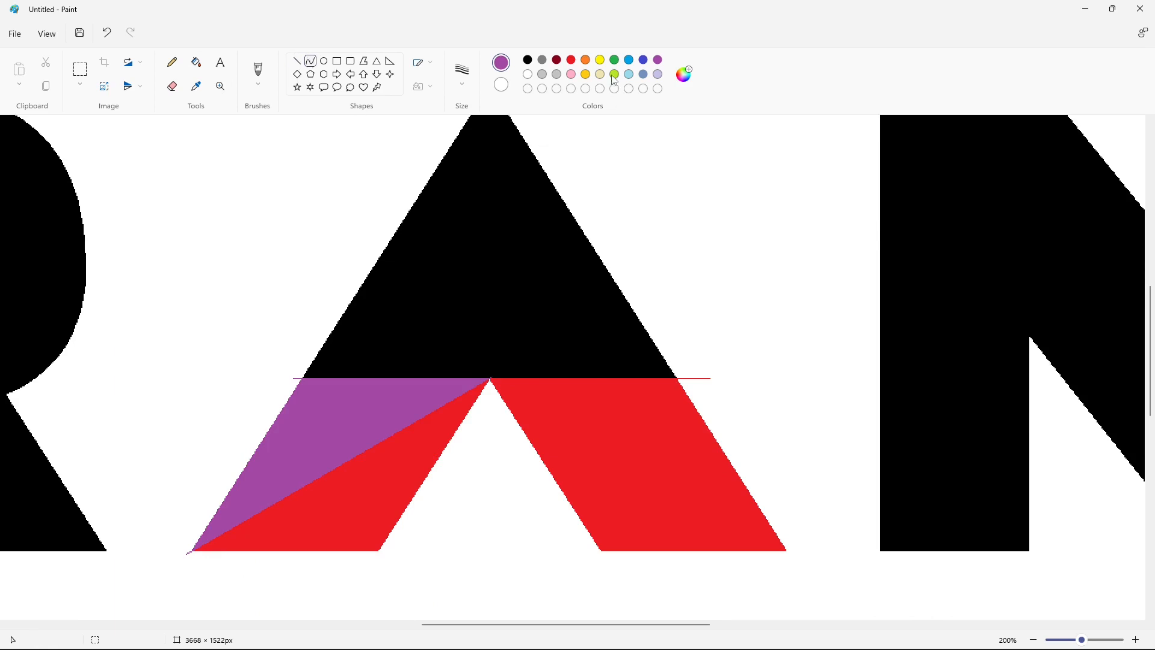
Draw an indigo diagonal across the left leg from its upper outer to lower inner corner, filling the inner section indigo and the outer section grey
{"action": "left_click", "coordinate": [297, 60]}
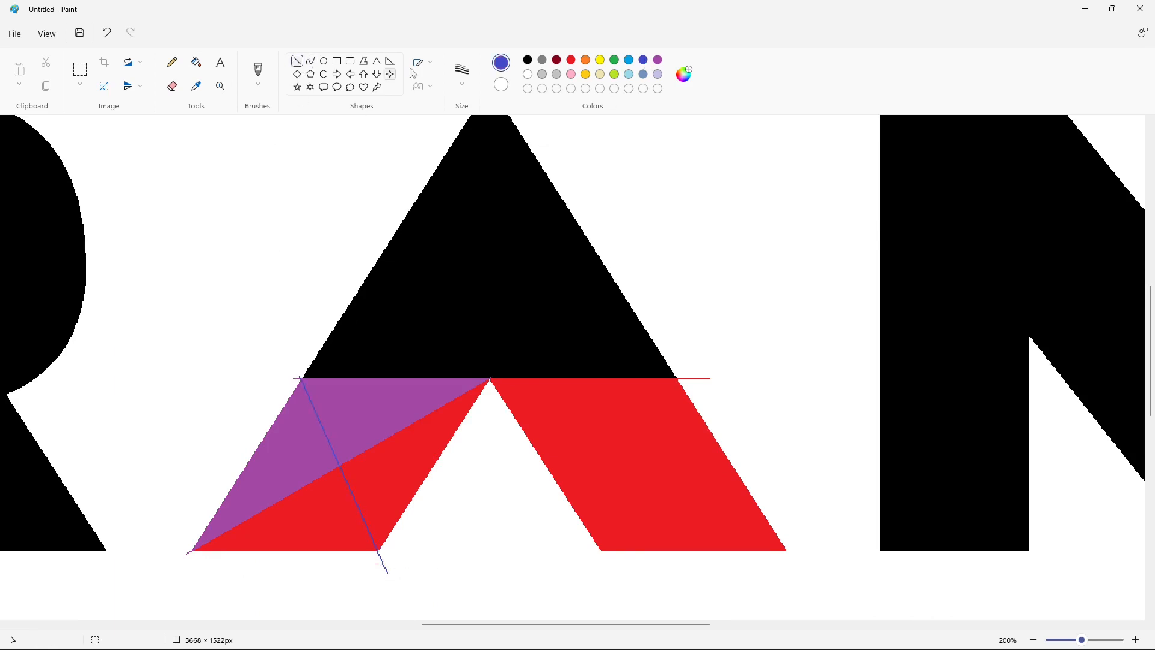
{"action": "left_click", "coordinate": [193, 64]}
{"action": "left_click", "coordinate": [365, 480]}
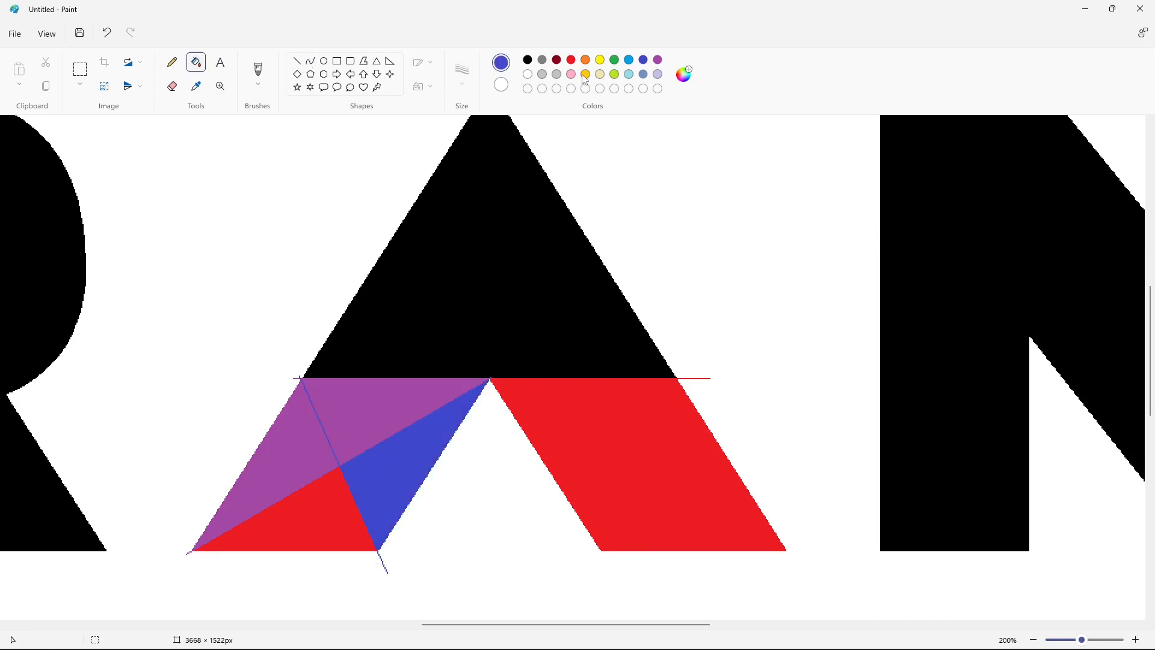
{"action": "left_click", "coordinate": [545, 61]}
{"action": "left_click", "coordinate": [271, 463]}
Draw a lavender vertical line from the inner notch past the apex, and fill the left half of the A's black top lavender
{"action": "scroll", "coordinate": [675, 473], "scroll_direction": "up", "scroll_amount": 2}
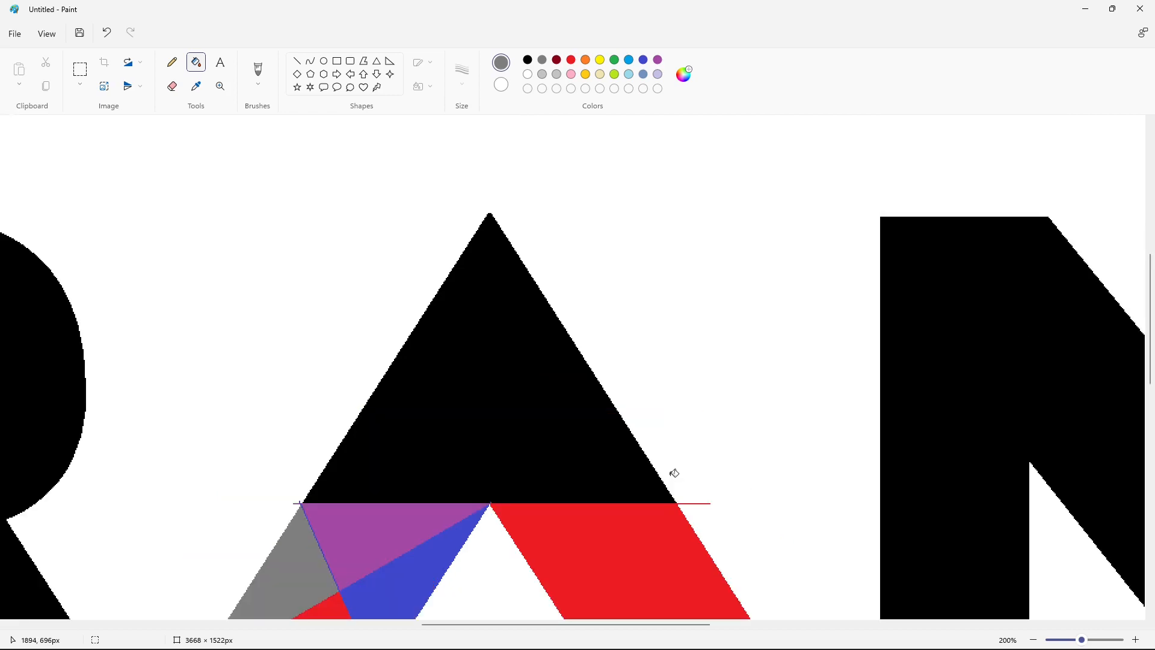
{"action": "left_click", "coordinate": [297, 61]}
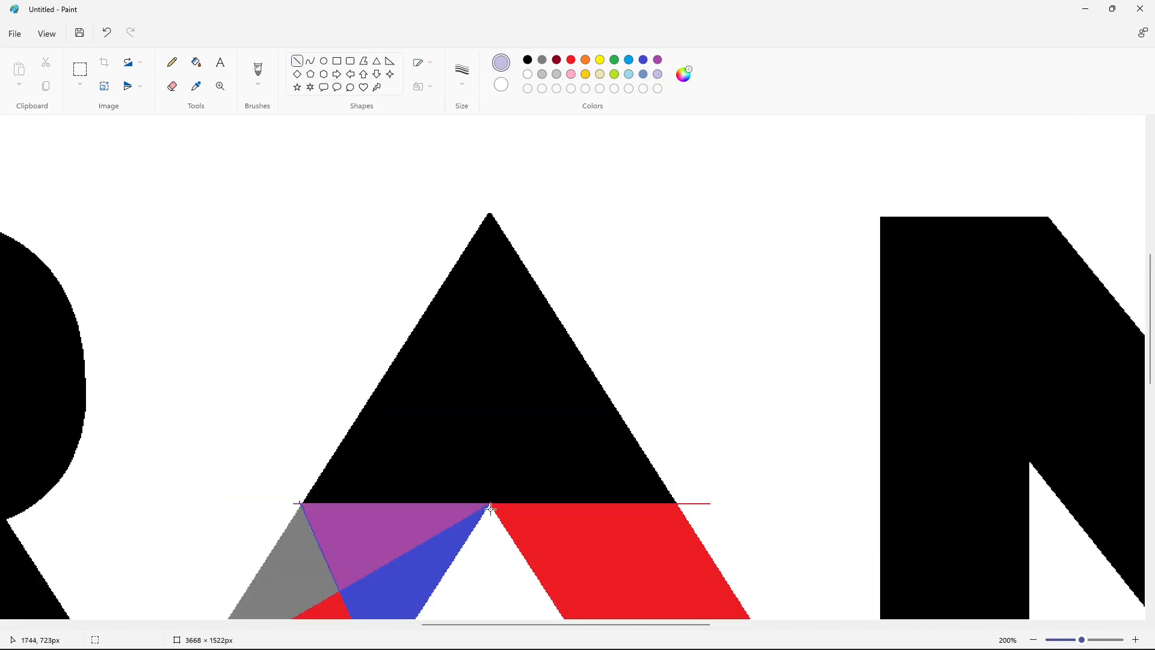
{"action": "left_click_drag", "start_coordinate": [491, 509], "coordinate": [490, 178]}
{"action": "left_click", "coordinate": [196, 62]}
{"action": "left_click", "coordinate": [454, 329]}
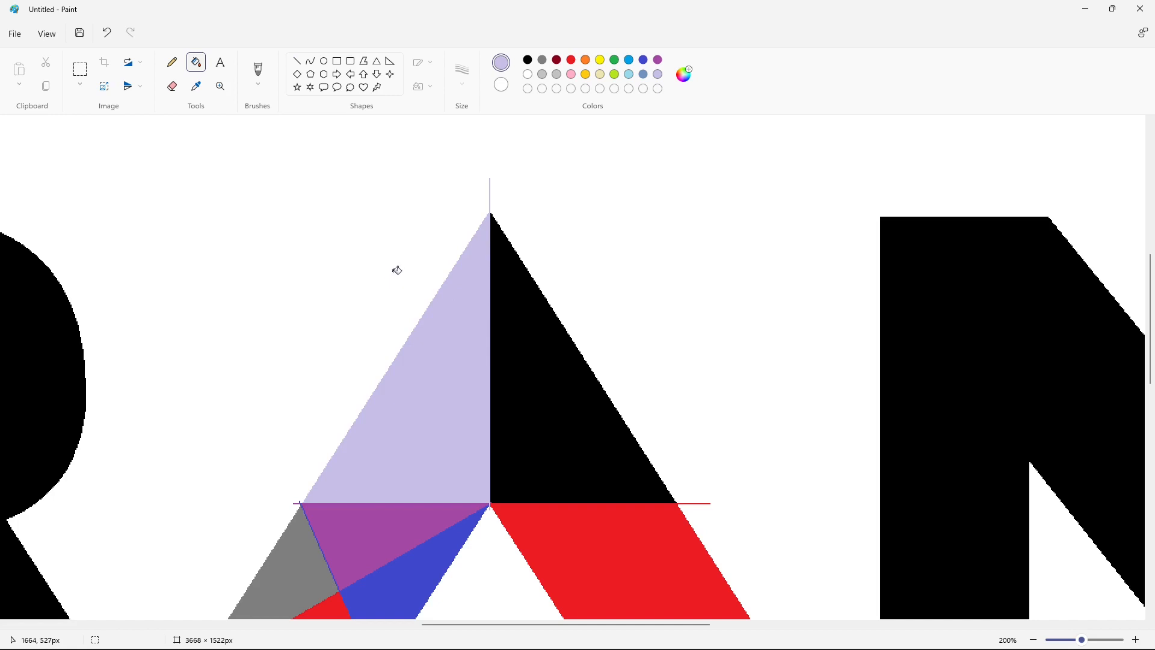
Draw a dark red line from the inner notch up to the A's left edge, and fill the triangle below it dark red
{"action": "left_click", "coordinate": [297, 63]}
{"action": "mouse_move", "coordinate": [491, 505]}
{"action": "left_mouse_down"}
{"action": "mouse_move", "coordinate": [373, 365]}
{"action": "mouse_move", "coordinate": [391, 353]}
{"action": "mouse_move", "coordinate": [632, 357]}
{"action": "left_mouse_up"}
{"action": "left_click", "coordinate": [196, 62]}
{"action": "left_click", "coordinate": [390, 446]}
Draw an orange horizontal line across the A from the dark red triangle's top, and fill the lavender section above it orange
{"action": "left_click", "coordinate": [585, 60]}
{"action": "left_click", "coordinate": [297, 61]}
{"action": "left_click", "coordinate": [196, 62]}
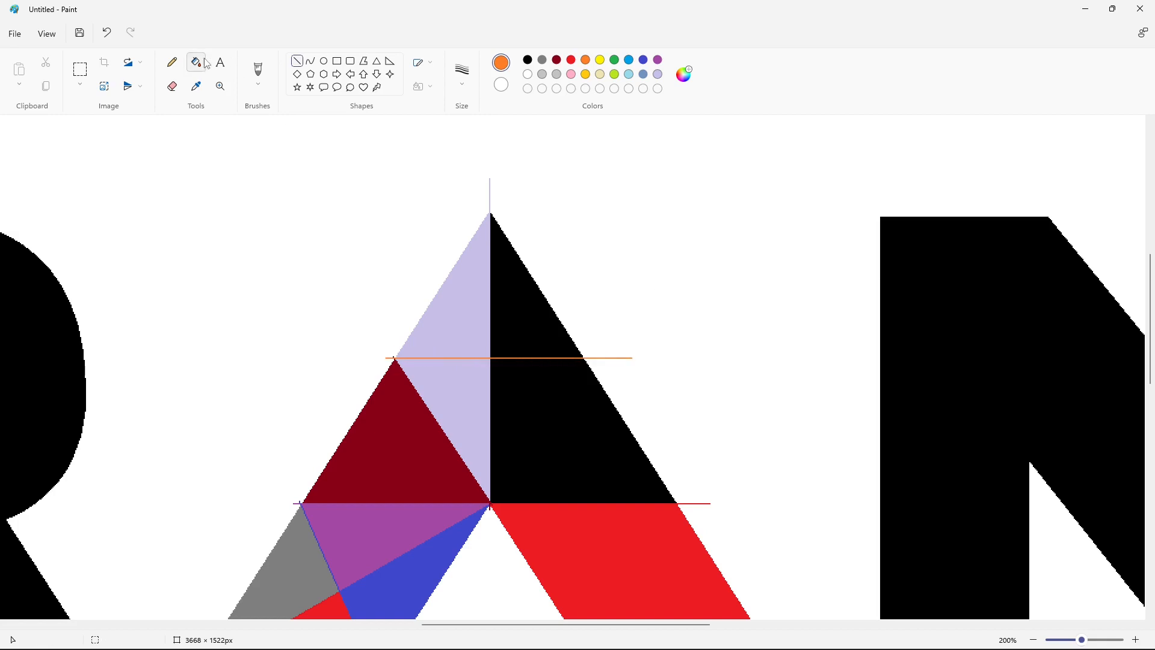
{"action": "left_click", "coordinate": [443, 317]}
Draw a thicker white vertical line just beside the A's centre line, separating the coloured left half from the black right half
{"action": "scroll", "coordinate": [586, 392], "scroll_direction": "down", "scroll_amount": 4}
{"action": "scroll", "coordinate": [585, 392], "scroll_direction": "up", "scroll_amount": 2}
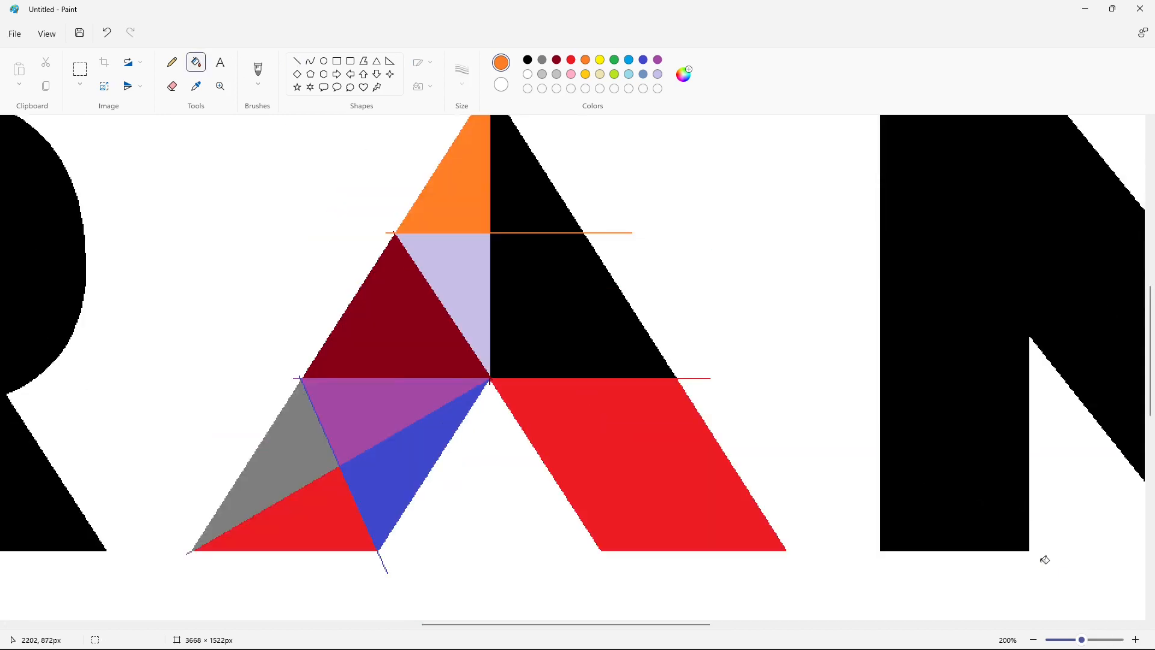
{"action": "left_click", "coordinate": [1136, 641]}
{"action": "left_click_drag", "start_coordinate": [599, 624], "coordinate": [665, 624]}
{"action": "scroll", "coordinate": [625, 421], "scroll_direction": "up", "scroll_amount": 2}
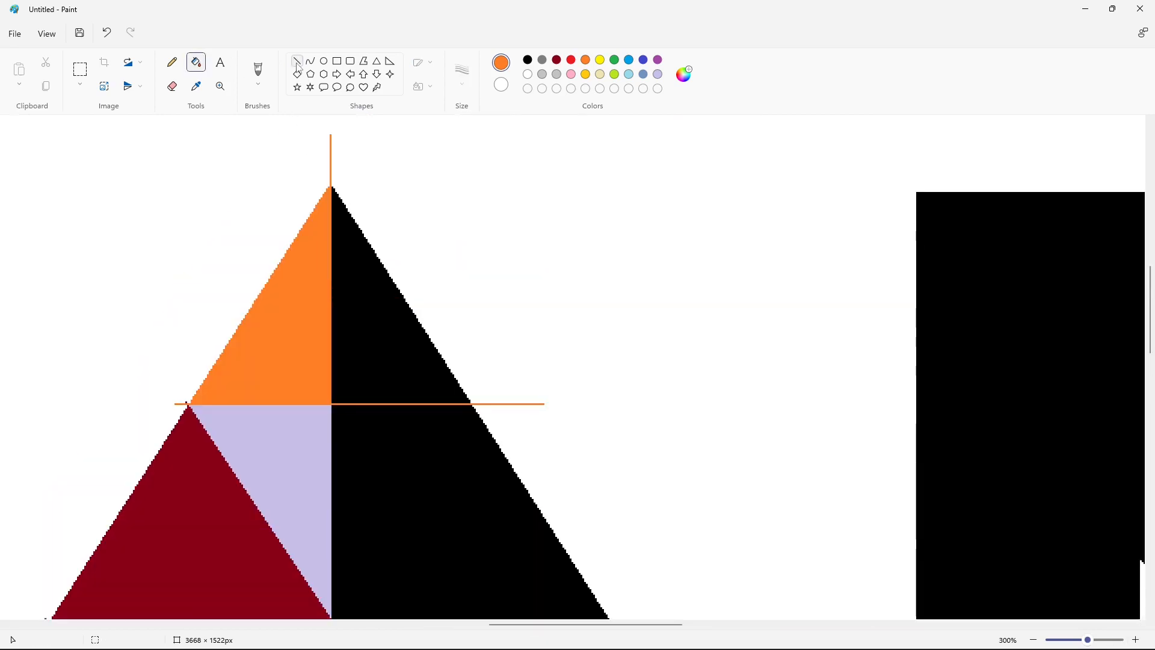
{"action": "left_click", "coordinate": [296, 61]}
{"action": "left_click", "coordinate": [528, 74]}
{"action": "left_click", "coordinate": [462, 75]}
{"action": "left_click", "coordinate": [464, 181]}
{"action": "scroll", "coordinate": [1080, 275], "scroll_direction": "down", "scroll_amount": 2}
{"action": "scroll", "coordinate": [1080, 274], "scroll_direction": "up", "scroll_amount": 1}
{"action": "left_click_drag", "start_coordinate": [338, 587], "coordinate": [339, 124]}
{"action": "left_click", "coordinate": [197, 62]}
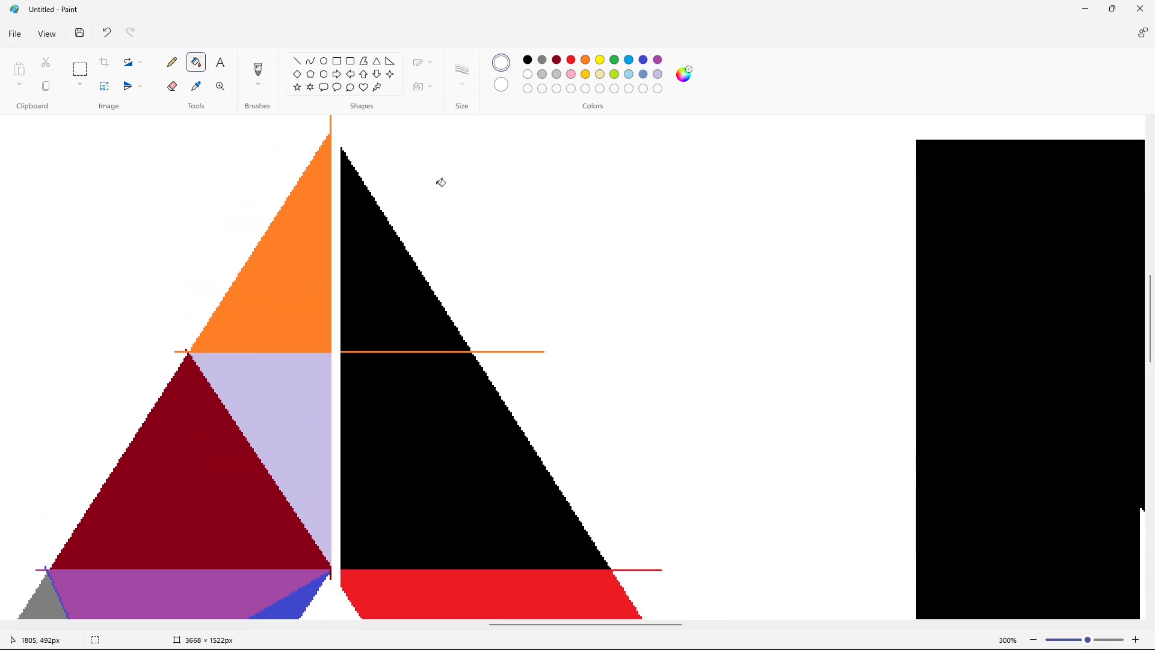
Fill the remaining black sections of the A's right half white
{"action": "left_click", "coordinate": [405, 343]}
{"action": "left_click", "coordinate": [510, 439]}
{"action": "scroll", "coordinate": [510, 439], "scroll_direction": "down", "scroll_amount": 5}
{"action": "scroll", "coordinate": [510, 439], "scroll_direction": "up", "scroll_amount": 3}
Cut off the orange line stub above the A's apex with an 8px white line and fill the stub white
{"action": "left_click", "coordinate": [297, 61]}
{"action": "left_click", "coordinate": [462, 76]}
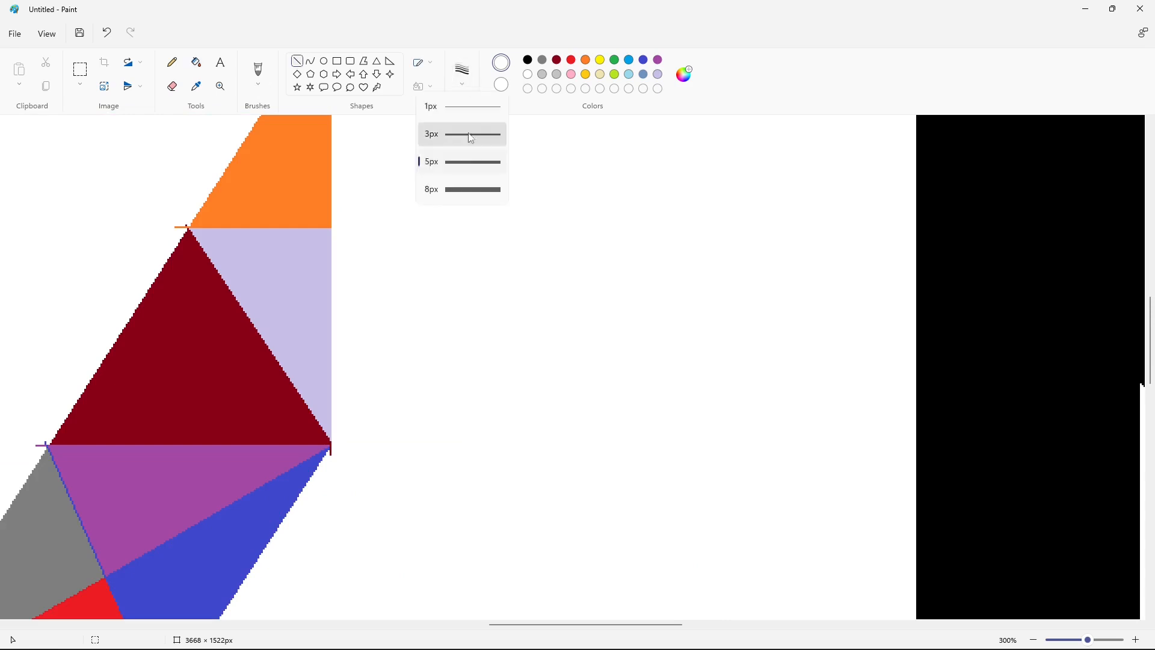
{"action": "left_click", "coordinate": [463, 196]}
{"action": "scroll", "coordinate": [431, 579], "scroll_direction": "up", "scroll_amount": 3}
{"action": "scroll", "coordinate": [447, 372], "scroll_direction": "left", "scroll_amount": 2}
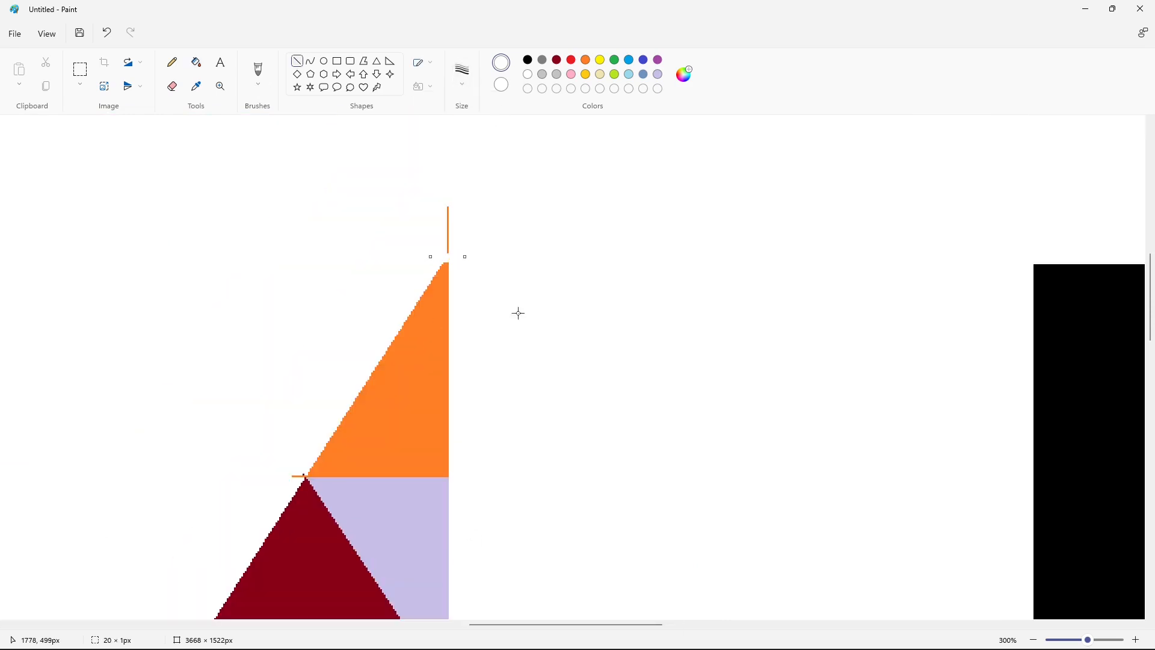
{"action": "left_click", "coordinate": [196, 62]}
{"action": "left_click", "coordinate": [448, 228]}
Cover the stray line ends along the left half's outer edge and below its base with white
{"action": "scroll", "coordinate": [448, 229], "scroll_direction": "down", "scroll_amount": 1}
{"action": "left_click", "coordinate": [296, 61]}
{"action": "left_click_drag", "start_coordinate": [317, 338], "coordinate": [299, 368]}
{"action": "key", "text": "Left"}
{"action": "key", "text": "Left"}
{"action": "key", "text": "Left"}
{"action": "key", "text": "Left"}
{"action": "key", "text": "Left"}
{"action": "key", "text": "Left"}
{"action": "scroll", "coordinate": [314, 357], "scroll_direction": "down", "scroll_amount": 2}
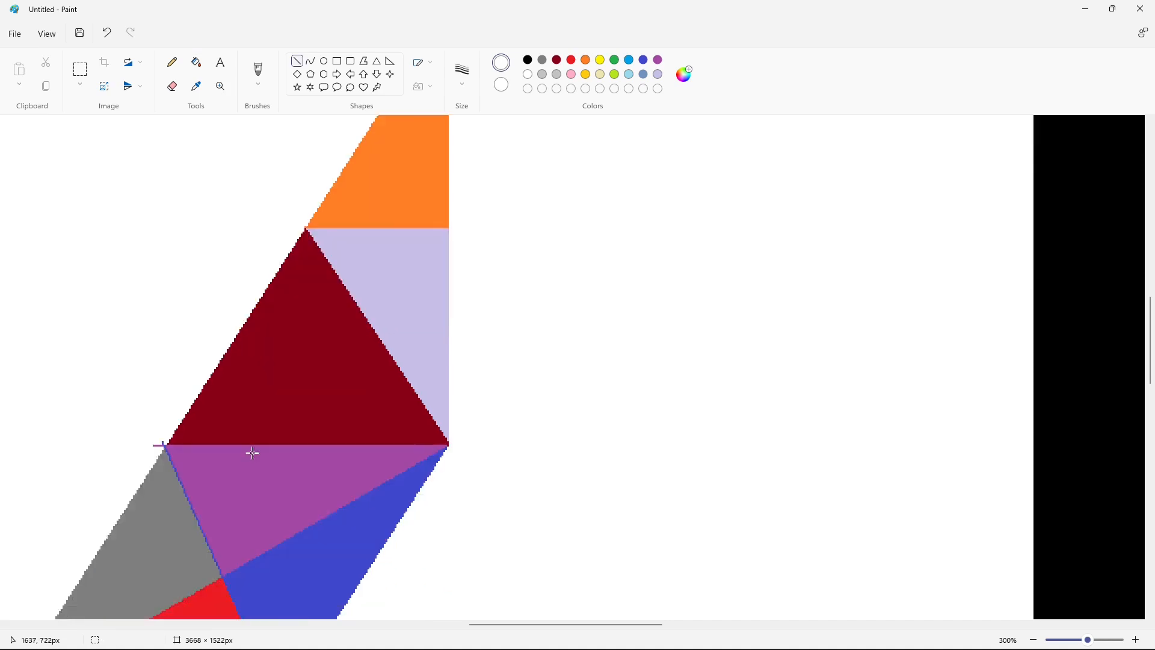
{"action": "scroll", "coordinate": [260, 340], "scroll_direction": "down", "scroll_amount": 2}
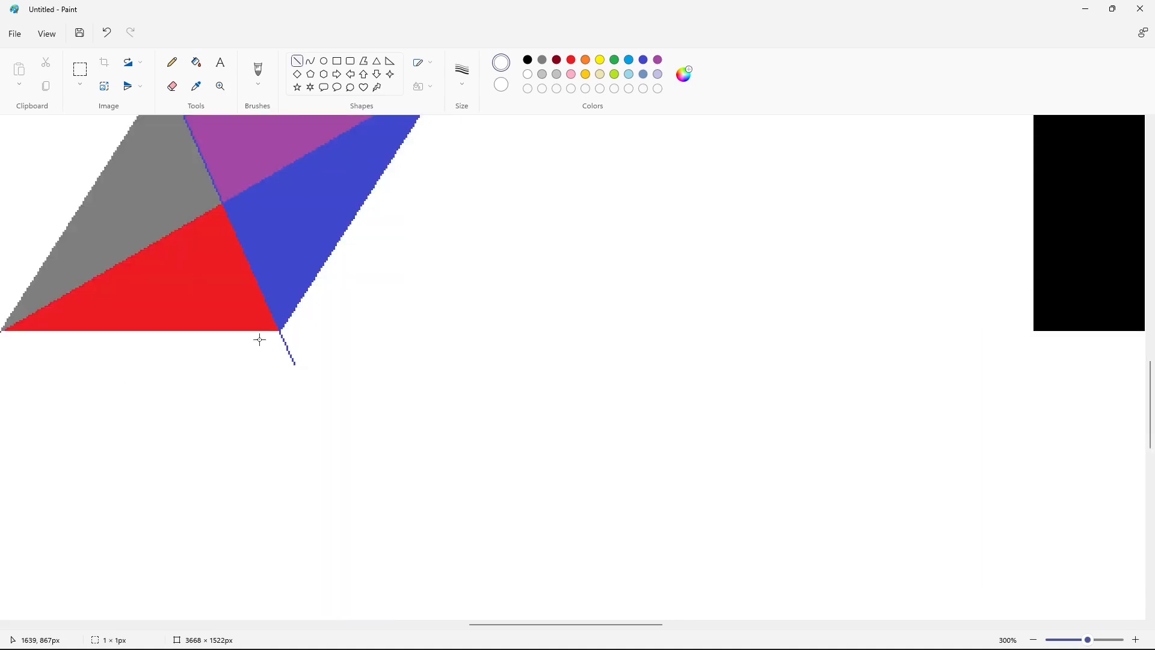
{"action": "scroll", "coordinate": [478, 326], "scroll_direction": "left", "scroll_amount": 4}
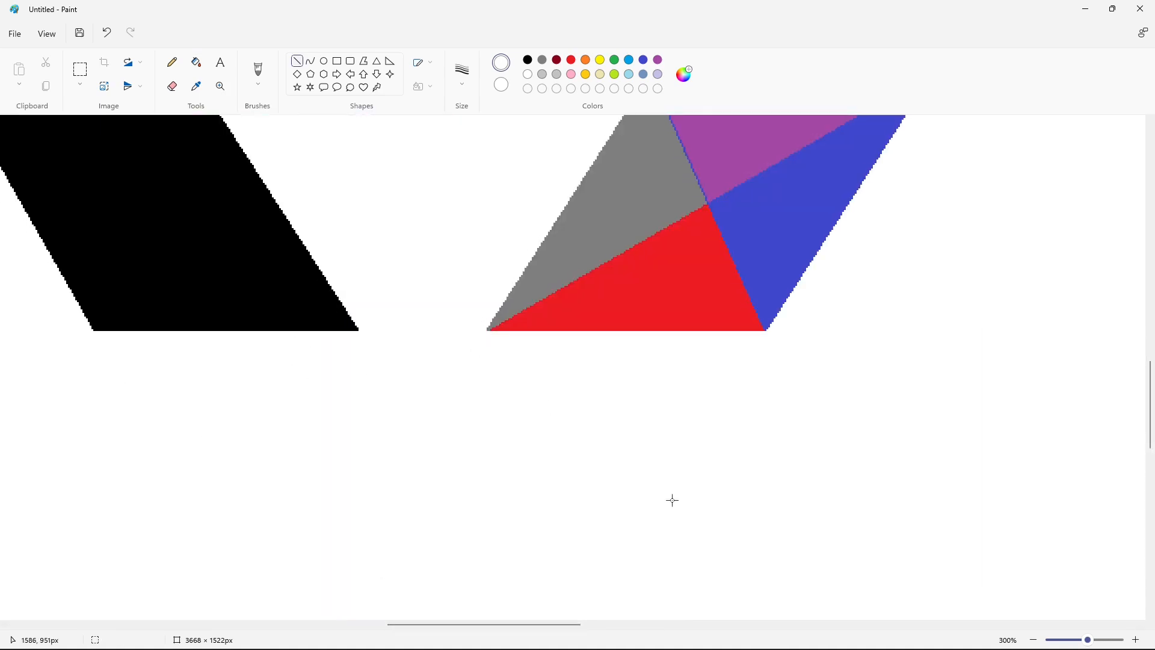
Copy the coloured left half of the A and paste a duplicate
{"action": "scroll", "coordinate": [671, 501], "scroll_direction": "up", "scroll_amount": 1}
{"action": "left_click", "coordinate": [1034, 640]}
{"action": "left_click", "coordinate": [1034, 640]}
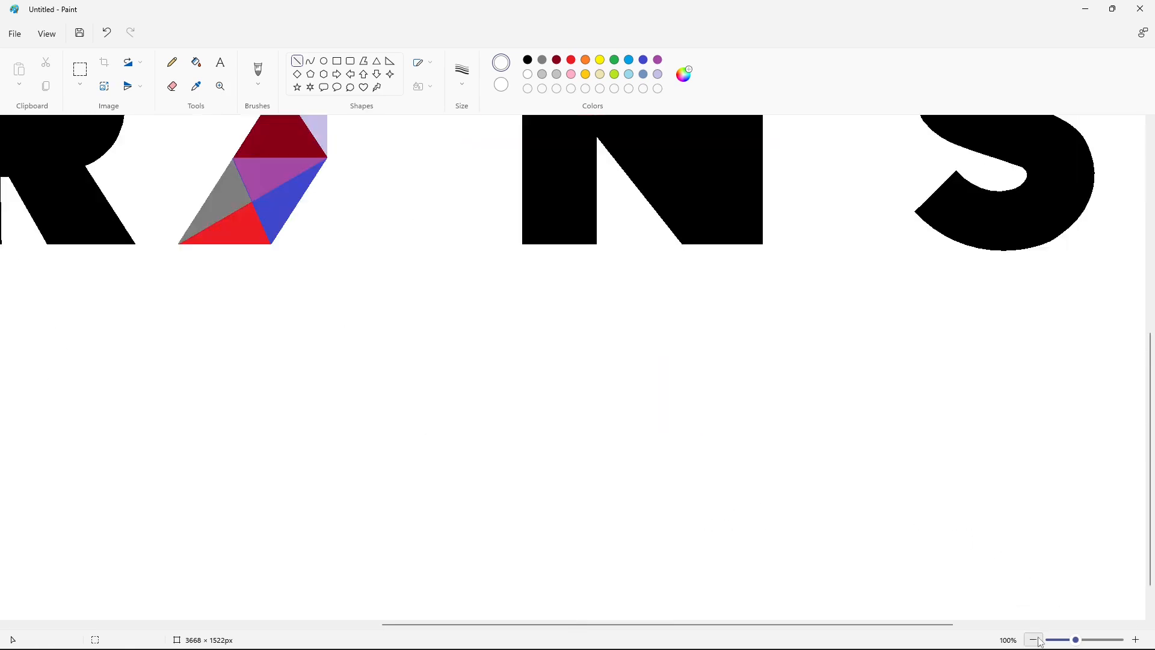
{"action": "scroll", "coordinate": [662, 421], "scroll_direction": "up", "scroll_amount": 2}
{"action": "left_click", "coordinate": [80, 69]}
{"action": "left_click_drag", "start_coordinate": [344, 233], "coordinate": [164, 543]}
{"action": "key", "text": "ctrl+c"}
{"action": "key", "text": "ctrl+v"}
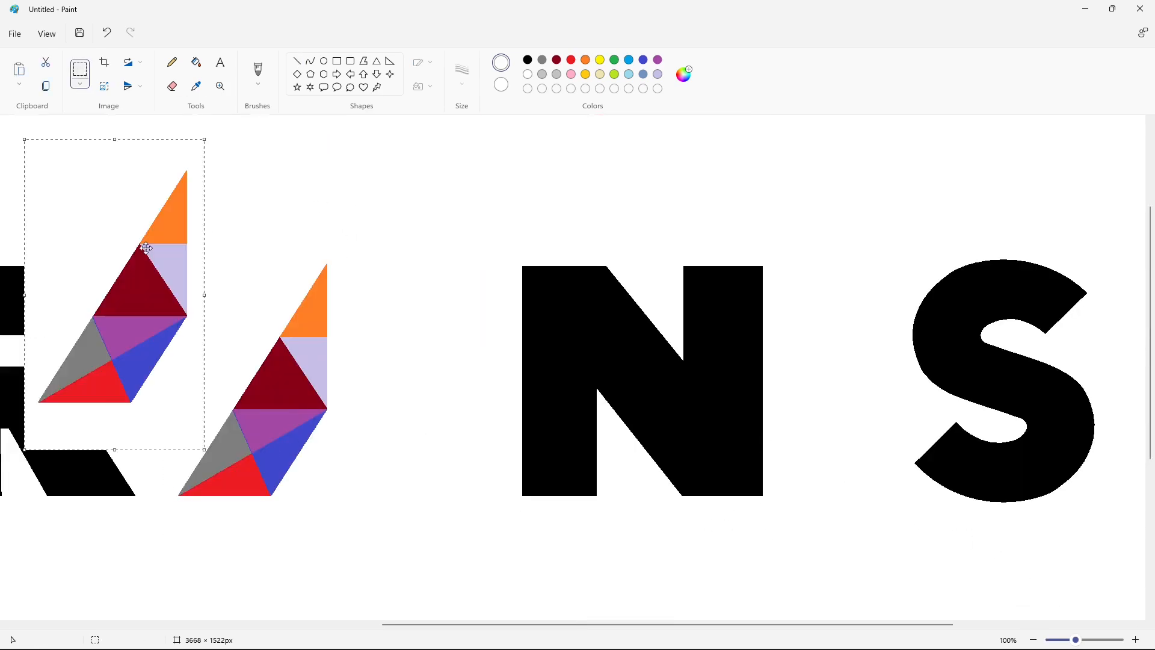
Flip the pasted half horizontally and place it just to the right of the original half
{"action": "left_click", "coordinate": [80, 84]}
{"action": "left_click", "coordinate": [74, 184]}
{"action": "left_click", "coordinate": [138, 86]}
{"action": "left_click", "coordinate": [135, 123]}
{"action": "left_click_drag", "start_coordinate": [123, 162], "coordinate": [445, 272]}
{"action": "left_click", "coordinate": [637, 413]}
Recolour the mirrored half's upper facets: top triangle purple, lavender triangle green, and dark red triangle light grey
{"action": "left_click", "coordinate": [1135, 639]}
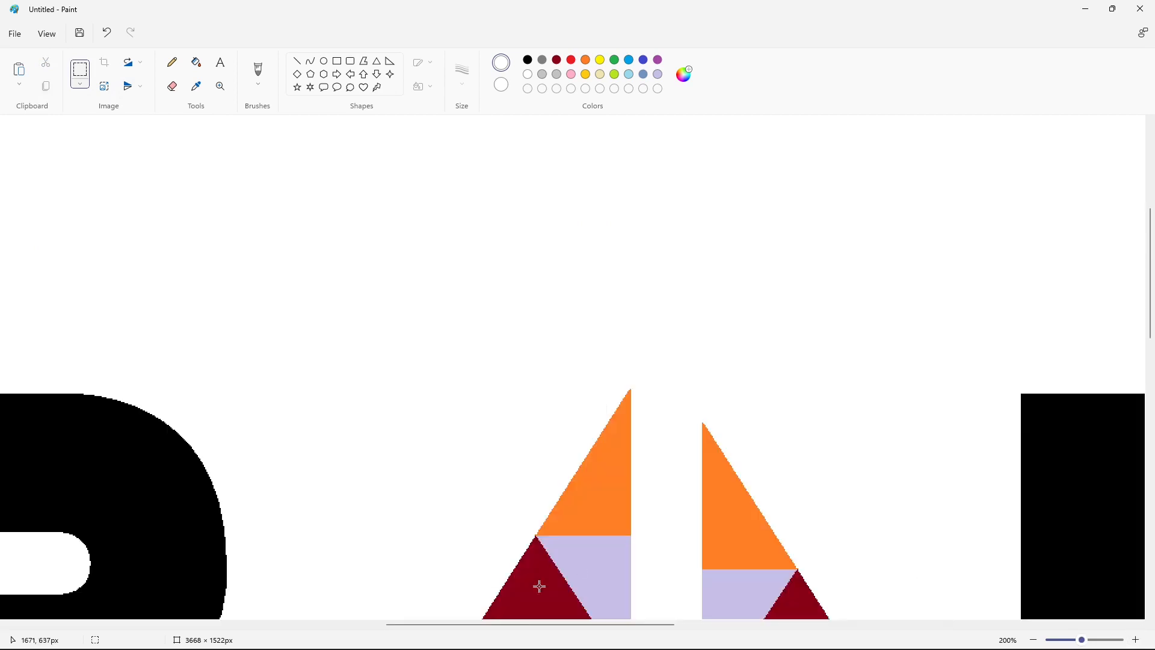
{"action": "left_click_drag", "start_coordinate": [533, 624], "coordinate": [603, 625]}
{"action": "scroll", "coordinate": [602, 559], "scroll_direction": "down", "scroll_amount": 1}
{"action": "left_click_drag", "start_coordinate": [1151, 327], "coordinate": [1154, 368]}
{"action": "left_click", "coordinate": [658, 59]}
{"action": "left_click", "coordinate": [197, 62]}
{"action": "left_click", "coordinate": [464, 222]}
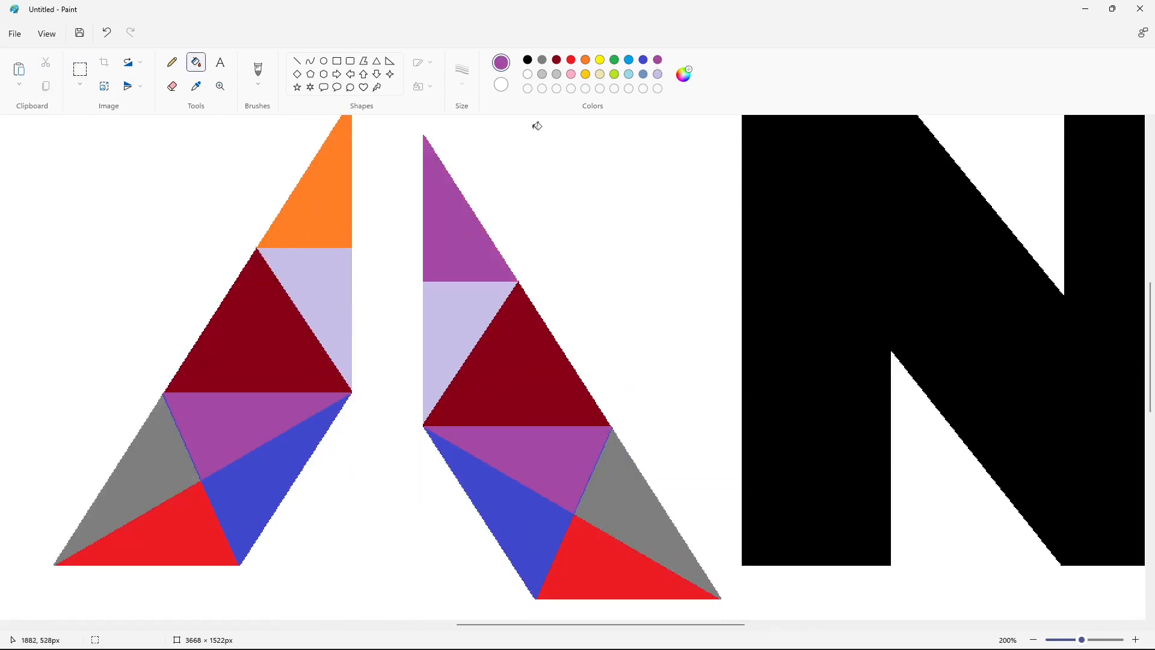
{"action": "left_click", "coordinate": [470, 292]}
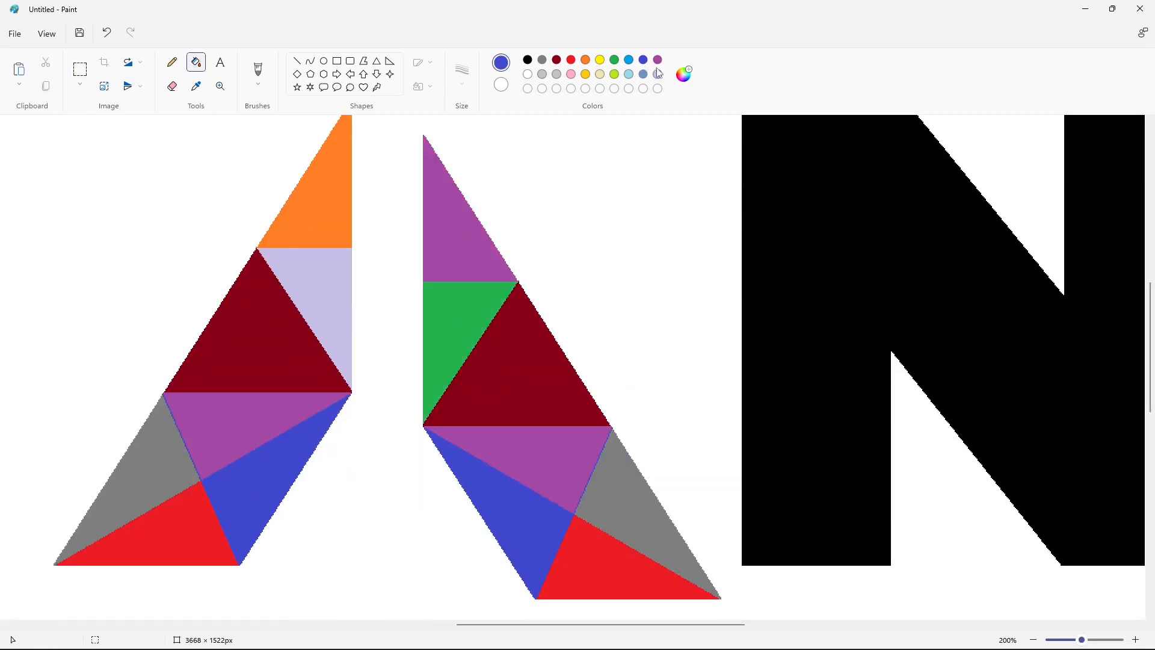
{"action": "left_click", "coordinate": [547, 367]}
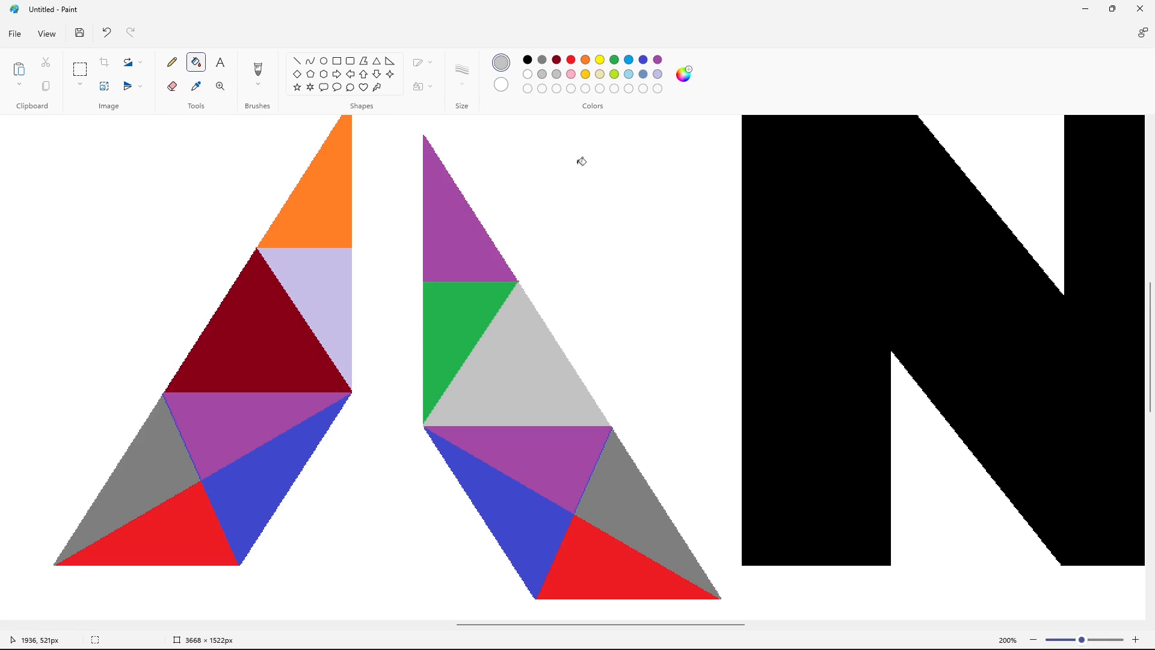
Recolour the mirrored half's lower facets: purple facet lime, grey facet black, and blue facet purple
{"action": "left_click", "coordinate": [615, 74]}
{"action": "left_click", "coordinate": [547, 466]}
{"action": "left_click", "coordinate": [632, 494]}
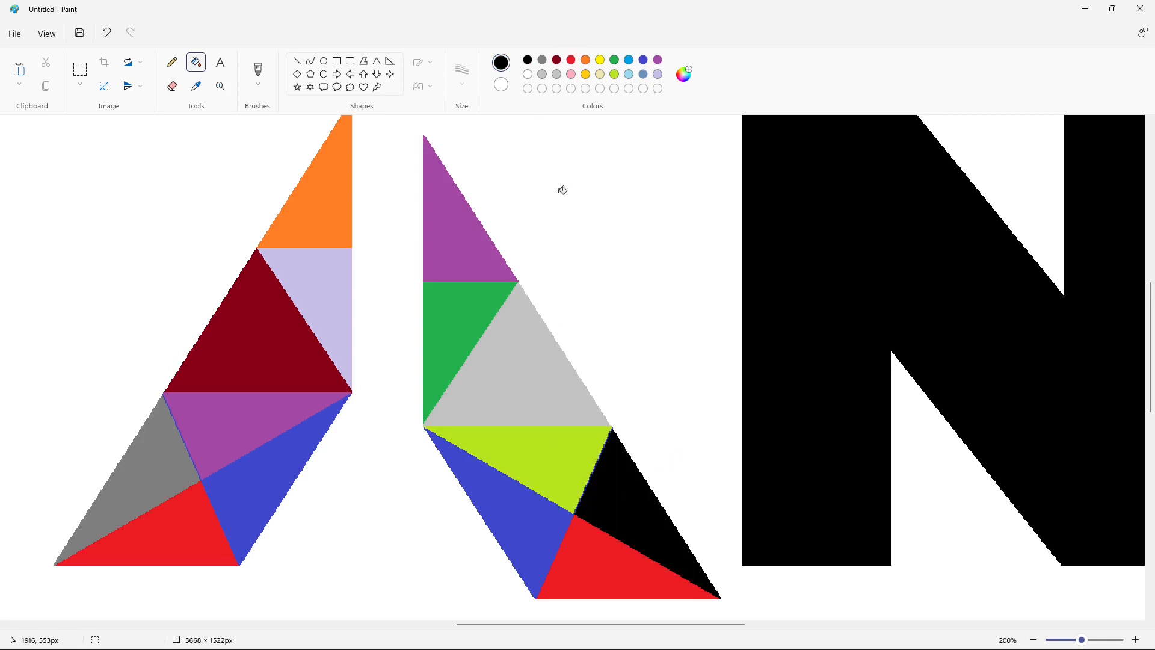
{"action": "left_click", "coordinate": [657, 59]}
{"action": "left_click", "coordinate": [525, 526]}
Select the recoloured right half with a rectangular selection and copy it
{"action": "left_click", "coordinate": [1033, 639]}
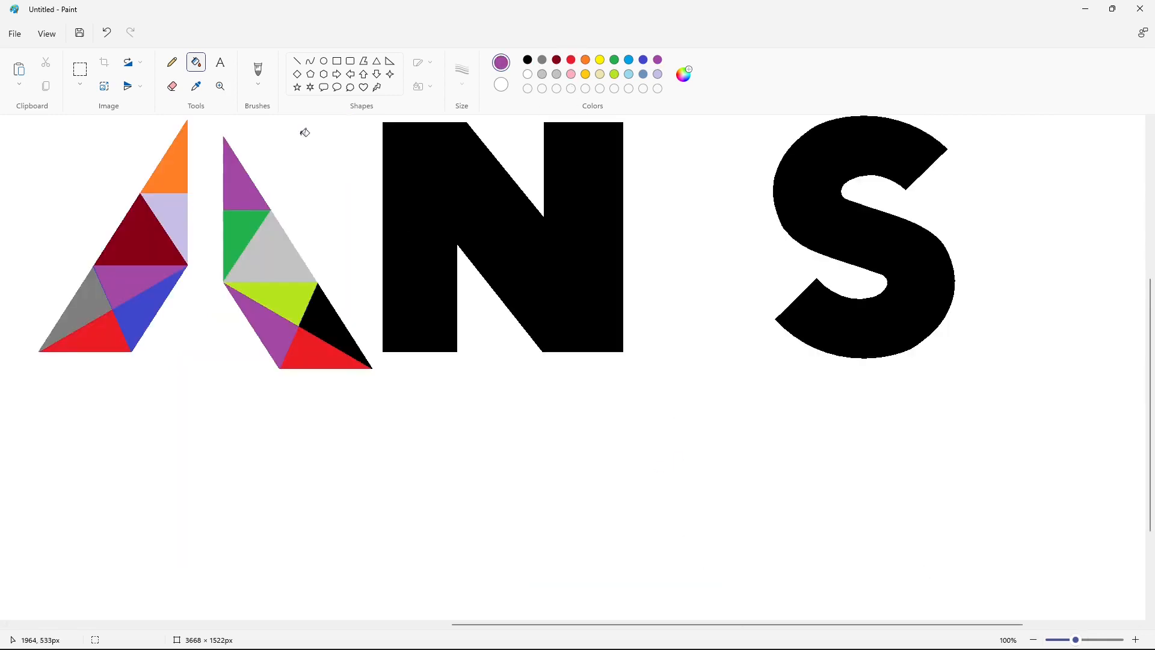
{"action": "scroll", "coordinate": [193, 247], "scroll_direction": "up", "scroll_amount": 2}
{"action": "left_click", "coordinate": [80, 70]}
{"action": "left_click_drag", "start_coordinate": [209, 230], "coordinate": [377, 577]}
{"action": "left_click", "coordinate": [263, 178]}
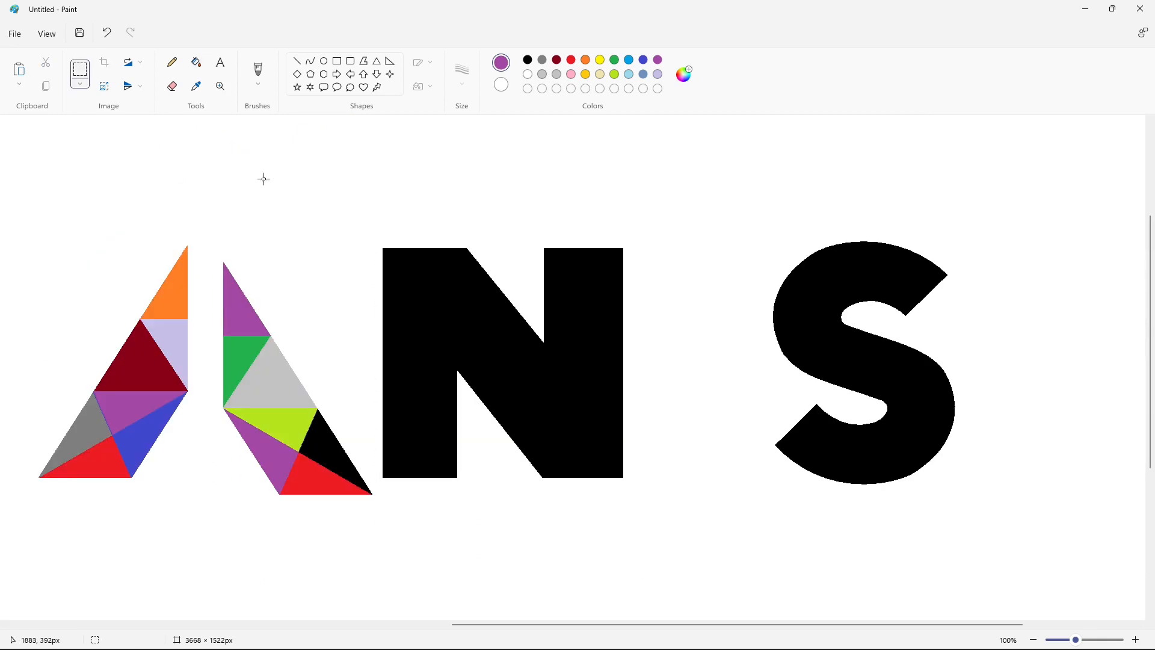
Fill every facet of the misplaced right half white and erase the leftover blue line
{"action": "left_click", "coordinate": [196, 62]}
{"action": "left_click", "coordinate": [1136, 640]}
{"action": "left_click", "coordinate": [528, 75]}
{"action": "left_click", "coordinate": [462, 243]}
{"action": "left_click", "coordinate": [465, 312]}
{"action": "left_click", "coordinate": [511, 367]}
{"action": "left_click", "coordinate": [536, 451]}
{"action": "left_click", "coordinate": [521, 509]}
{"action": "left_click", "coordinate": [580, 559]}
{"action": "left_click", "coordinate": [595, 501]}
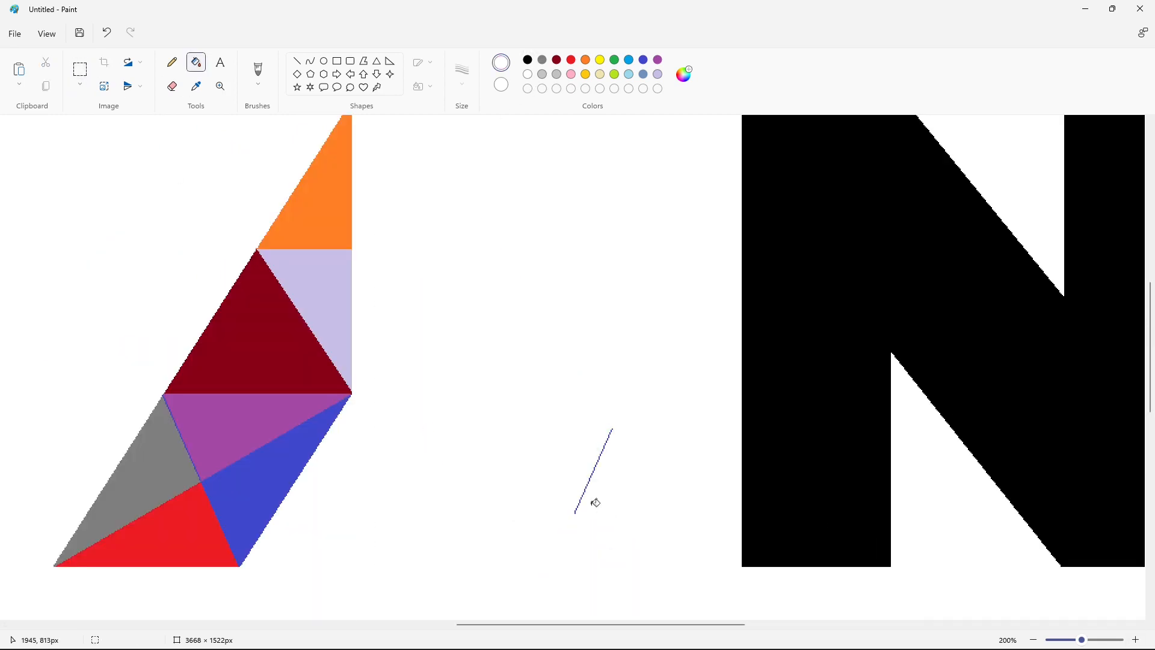
{"action": "left_click", "coordinate": [172, 86]}
{"action": "left_click_drag", "start_coordinate": [611, 430], "coordinate": [606, 451]}
Paste the copied right half and align it with the left half so the two form a symmetrical A
{"action": "scroll", "coordinate": [726, 444], "scroll_direction": "up", "scroll_amount": 1}
{"action": "key", "text": "ctrl+v"}
{"action": "left_click_drag", "start_coordinate": [263, 476], "coordinate": [770, 414]}
{"action": "key", "text": "Down"}
{"action": "key", "text": "Down"}
{"action": "key", "text": "Down"}
{"action": "key", "text": "Down"}
{"action": "key", "text": "Down"}
{"action": "key", "text": "Down"}
{"action": "key", "text": "Down"}
{"action": "key", "text": "Down"}
{"action": "key", "text": "Down"}
{"action": "key", "text": "Down"}
{"action": "key", "text": "Down"}
{"action": "key", "text": "Down"}
{"action": "key", "text": "Down"}
{"action": "key", "text": "Down"}
{"action": "key", "text": "Down"}
{"action": "key", "text": "Down"}
{"action": "key", "text": "Down"}
{"action": "key", "text": "Down"}
{"action": "key", "text": "Down"}
{"action": "key", "text": "Down"}
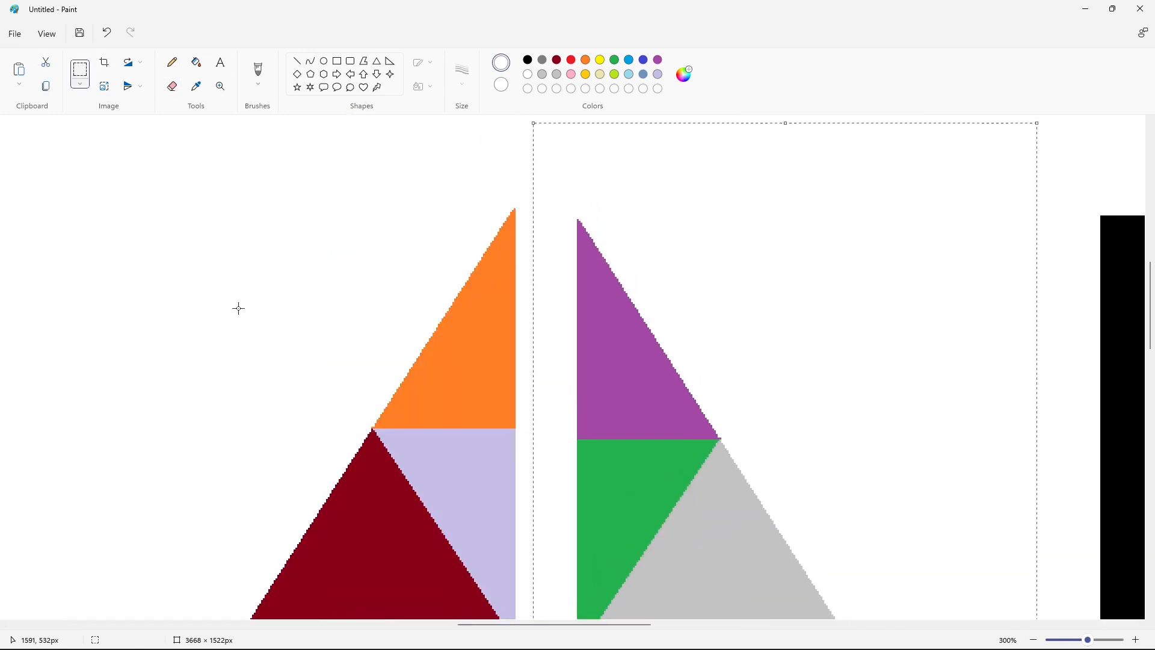
{"action": "key", "text": "Left"}
{"action": "key", "text": "Left"}
{"action": "key", "text": "Left"}
{"action": "key", "text": "Left"}
{"action": "key", "text": "Left"}
{"action": "key", "text": "Left"}
{"action": "key", "text": "Left"}
{"action": "key", "text": "Left"}
{"action": "key", "text": "Left"}
{"action": "key", "text": "Left"}
{"action": "key", "text": "Left"}
{"action": "key", "text": "Left"}
{"action": "key", "text": "Left"}
{"action": "key", "text": "Left"}
{"action": "key", "text": "Left"}
{"action": "key", "text": "Left"}
{"action": "key", "text": "Left"}
{"action": "key", "text": "Left"}
{"action": "key", "text": "Left"}
{"action": "key", "text": "Left"}
{"action": "key", "text": "Up"}
{"action": "key", "text": "Up"}
{"action": "key", "text": "Up"}
{"action": "key", "text": "Up"}
{"action": "key", "text": "Up"}
{"action": "key", "text": "Up"}
{"action": "left_click", "coordinate": [239, 309]}
{"action": "scroll", "coordinate": [1027, 583], "scroll_direction": "down", "scroll_amount": 4}
{"action": "scroll", "coordinate": [1027, 583], "scroll_direction": "down", "scroll_amount": 1}
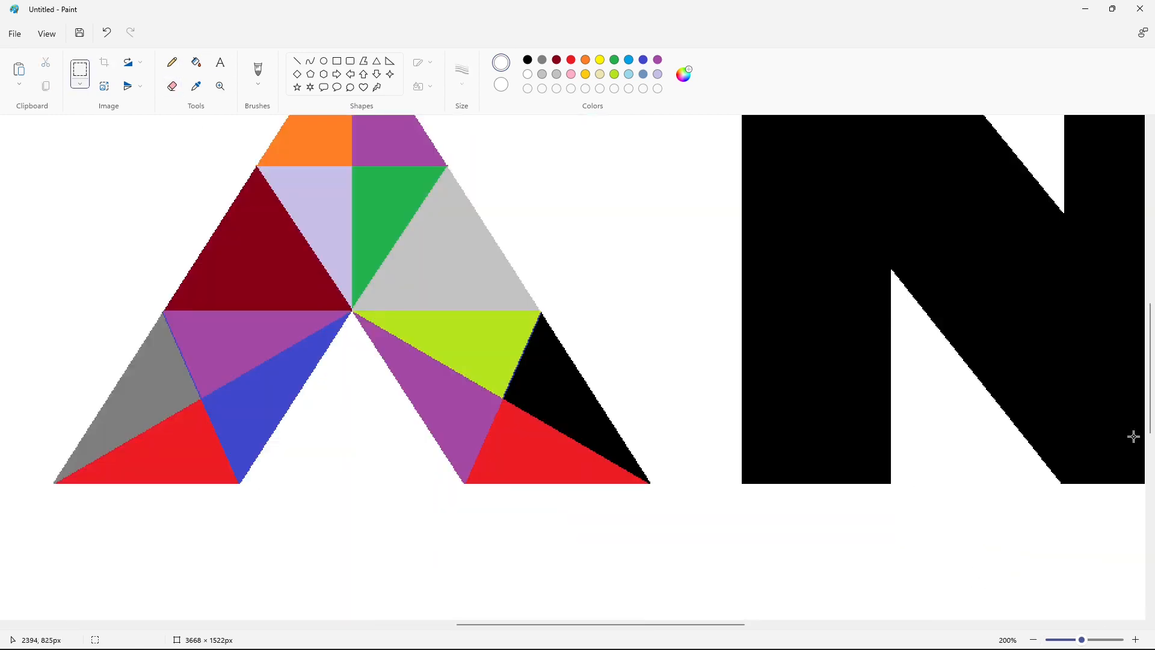
Add a light blue and a darker shade of the same blue to the custom colours
{"action": "scroll", "coordinate": [1154, 391], "scroll_direction": "up", "scroll_amount": 2}
{"action": "left_click_drag", "start_coordinate": [1154, 390], "coordinate": [1154, 392]}
{"action": "left_click_drag", "start_coordinate": [717, 626], "coordinate": [680, 633]}
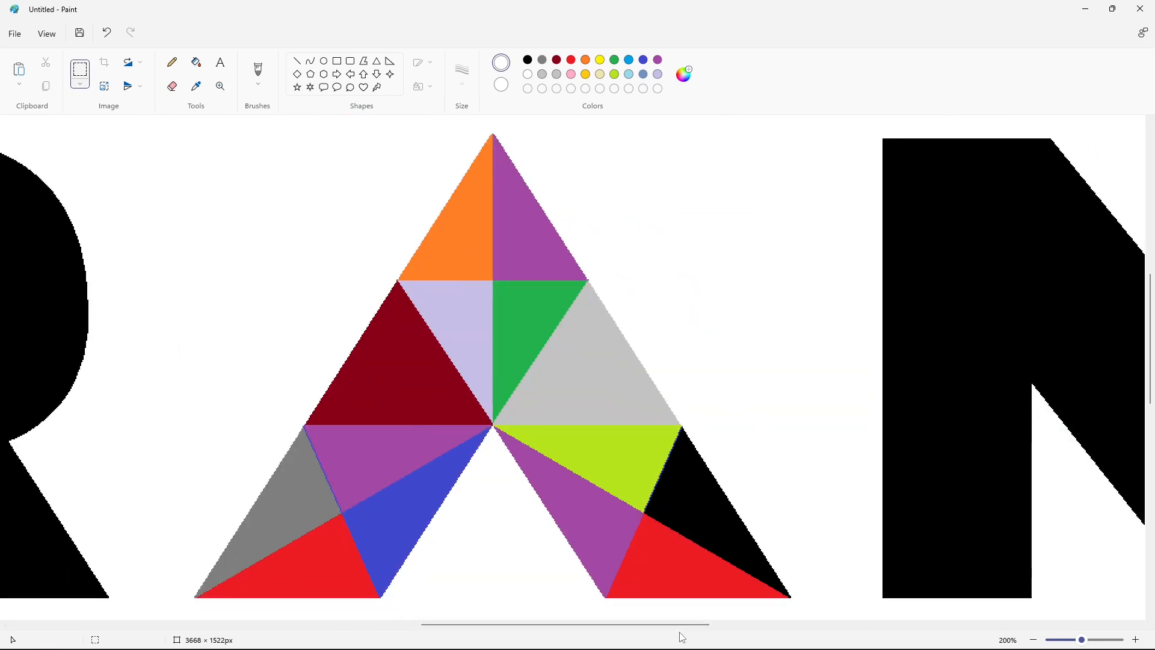
{"action": "left_click", "coordinate": [684, 76]}
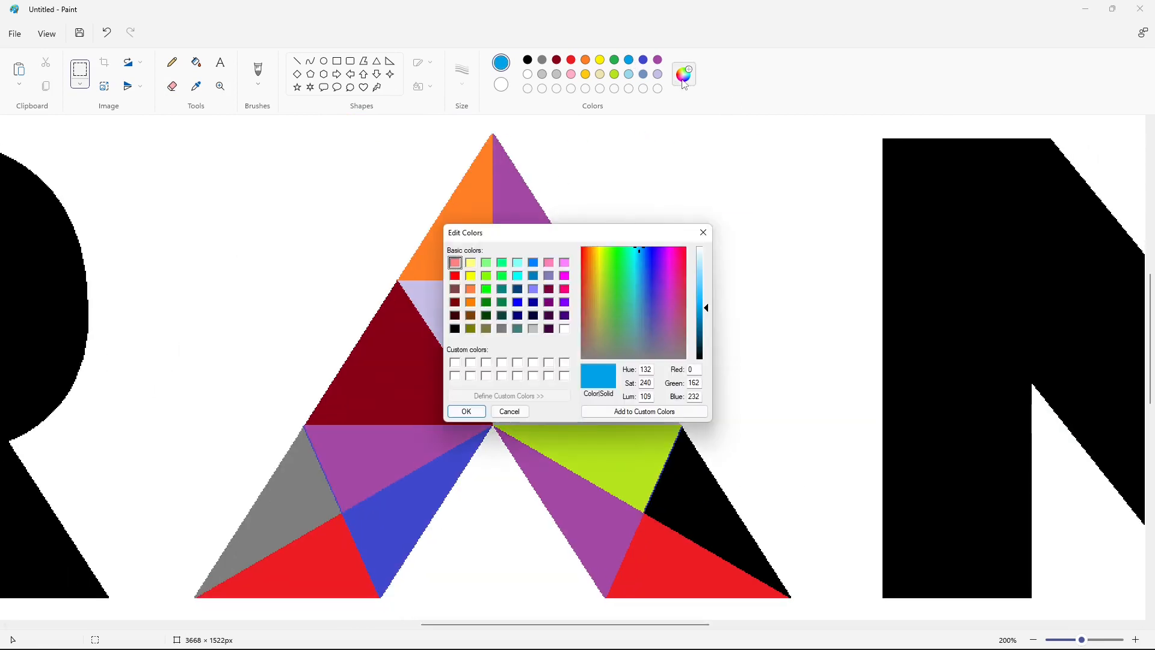
{"action": "left_click", "coordinate": [462, 407]}
{"action": "left_click", "coordinate": [684, 75]}
{"action": "left_click_drag", "start_coordinate": [706, 311], "coordinate": [706, 323]}
{"action": "left_click", "coordinate": [467, 412]}
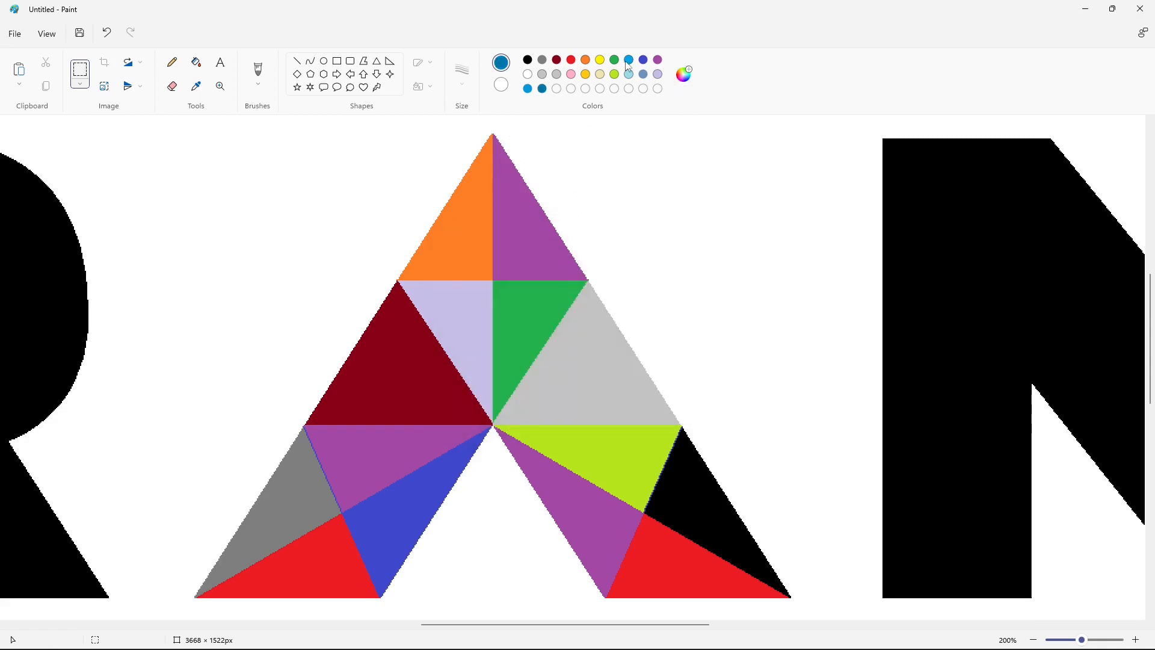
Add a bright blue (RGB 1, 104, 231), a darker shade of it, and a navy (RGB 1, 41, 90) to the custom colours
{"action": "left_click", "coordinate": [627, 61]}
{"action": "left_click", "coordinate": [684, 75]}
{"action": "left_click", "coordinate": [643, 248]}
{"action": "left_click", "coordinate": [467, 412]}
{"action": "left_click", "coordinate": [681, 81]}
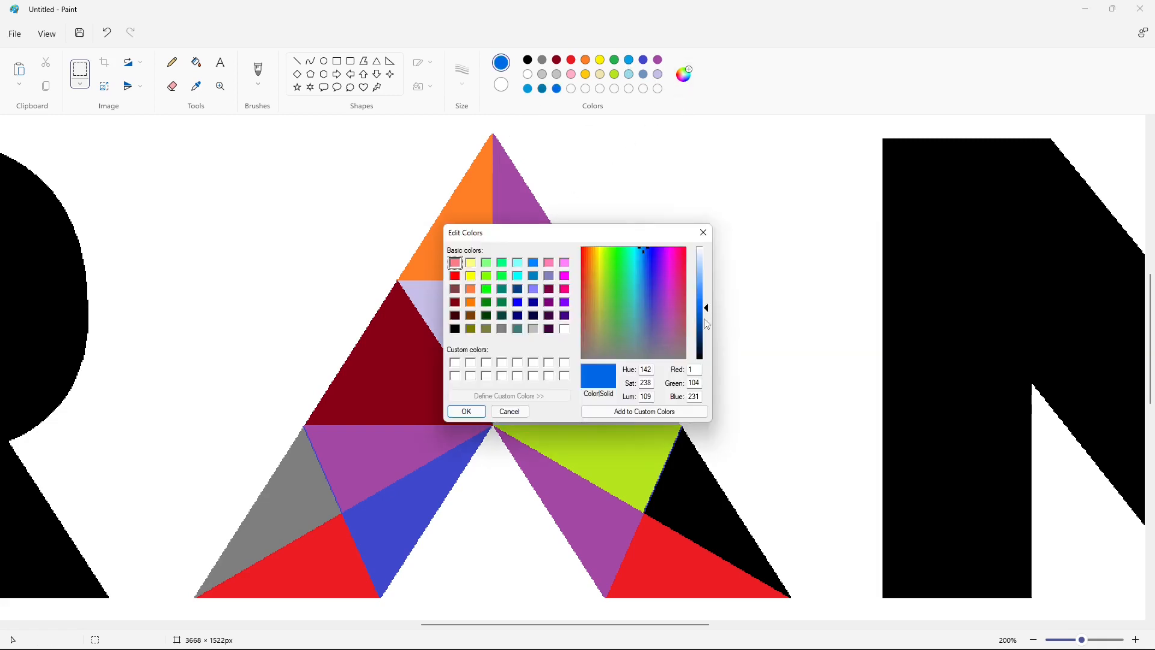
{"action": "left_click", "coordinate": [467, 412]}
{"action": "left_click_drag", "start_coordinate": [707, 325], "coordinate": [705, 348]}
{"action": "left_click", "coordinate": [685, 76]}
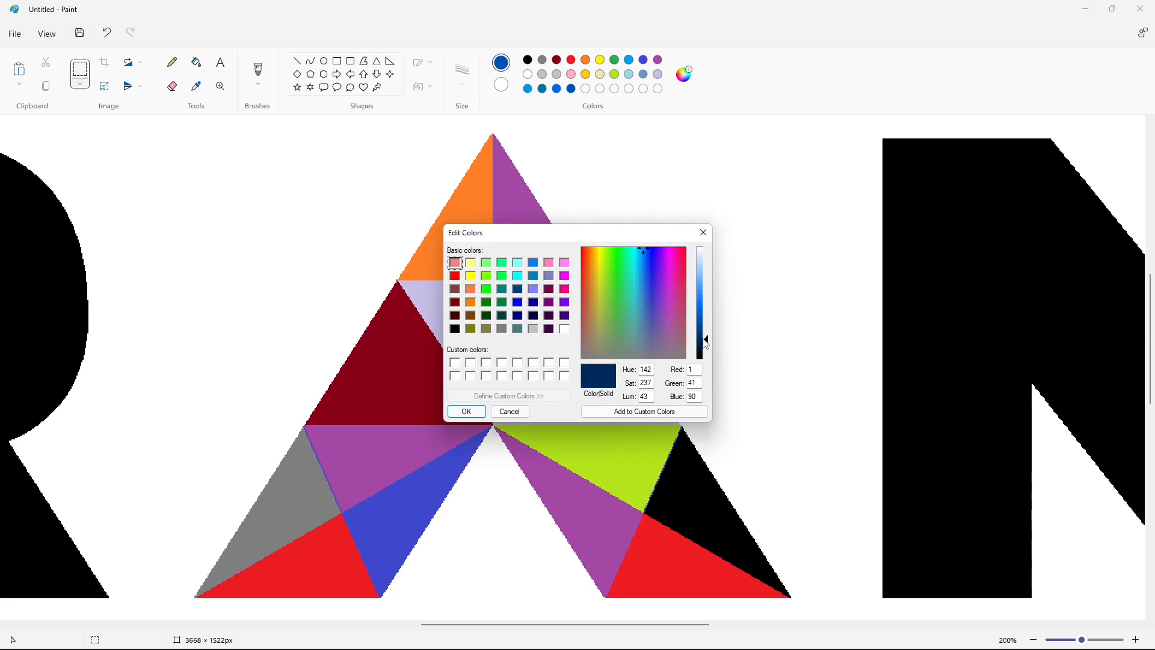
{"action": "left_click", "coordinate": [467, 411]}
Fill the A's orange facet light blue, the green facet teal blue, and the light grey facet navy
{"action": "left_click", "coordinate": [196, 62]}
{"action": "left_click", "coordinate": [528, 89]}
{"action": "left_click", "coordinate": [481, 211]}
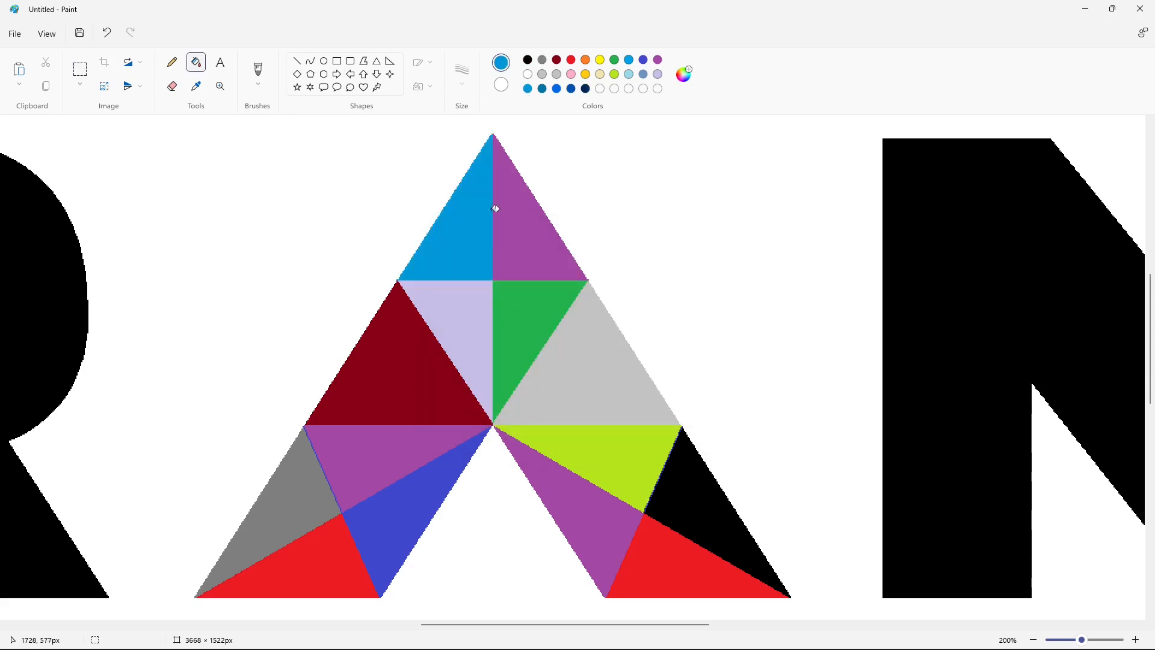
{"action": "left_click", "coordinate": [542, 89]}
{"action": "left_click", "coordinate": [520, 349]}
{"action": "left_click", "coordinate": [585, 89]}
{"action": "left_click", "coordinate": [590, 341]}
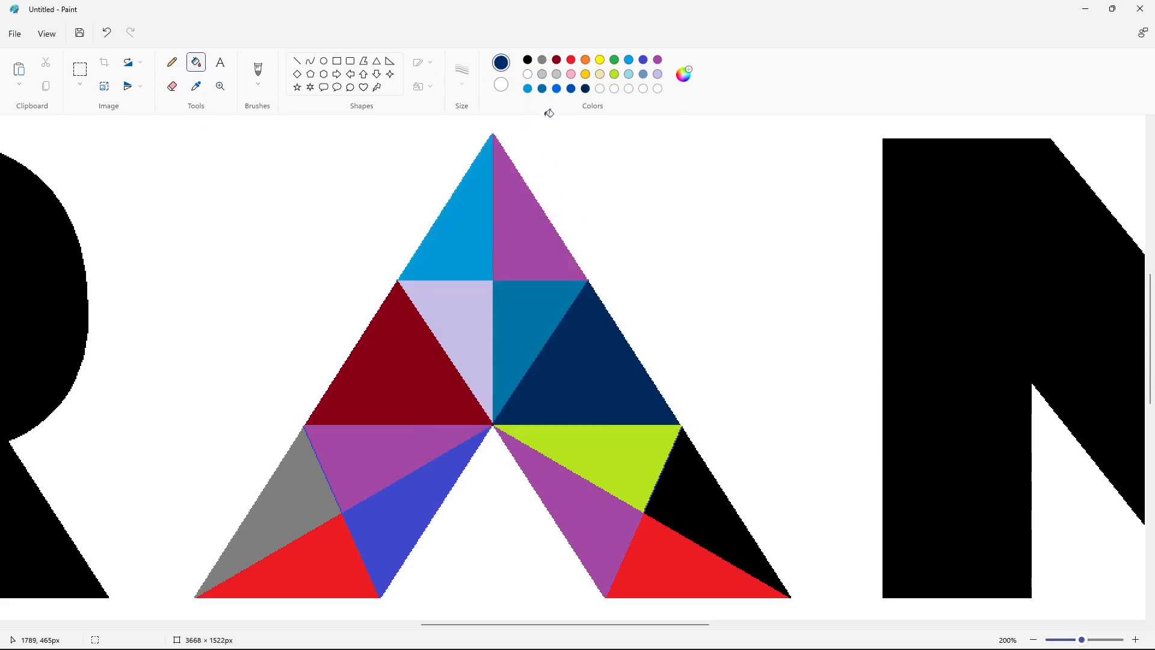
Fill the purple facet beside the apex bright blue and, after trying other blues, the lavender facet dark blue
{"action": "left_click", "coordinate": [542, 89]}
{"action": "left_click", "coordinate": [467, 301]}
{"action": "key", "text": "ctrl+z"}
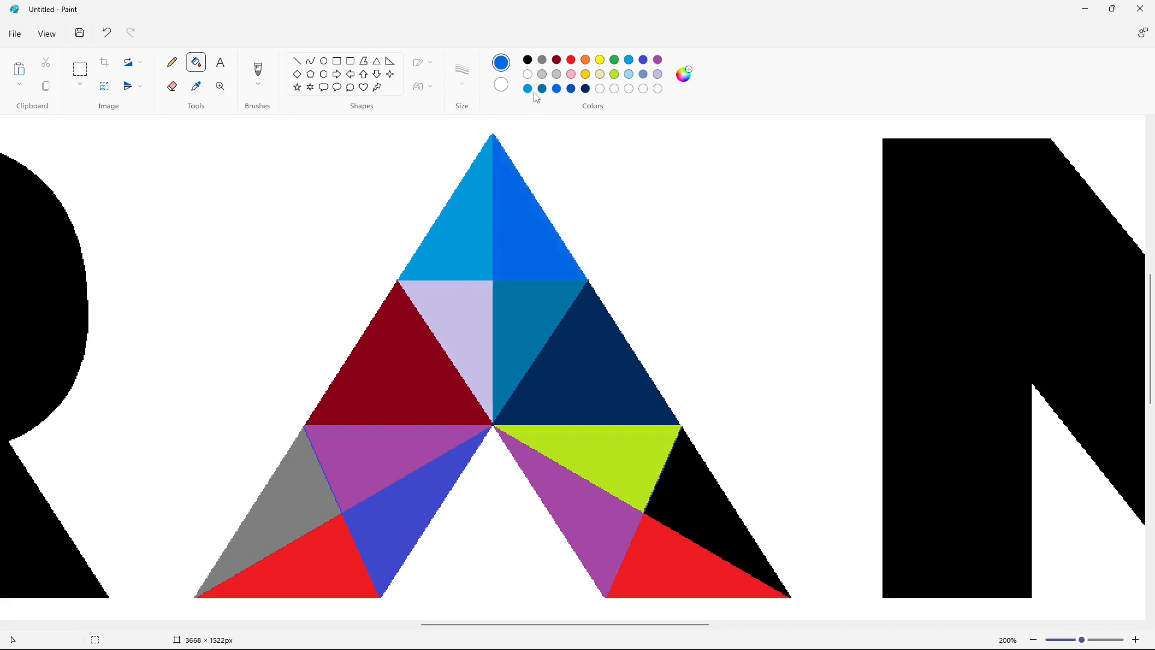
{"action": "left_click", "coordinate": [472, 307]}
{"action": "key", "text": "ctrl+z"}
{"action": "left_click", "coordinate": [573, 89]}
{"action": "left_click", "coordinate": [460, 311]}
Try a lime fill on the dark red triangle
{"action": "scroll", "coordinate": [724, 279], "scroll_direction": "down", "scroll_amount": 3}
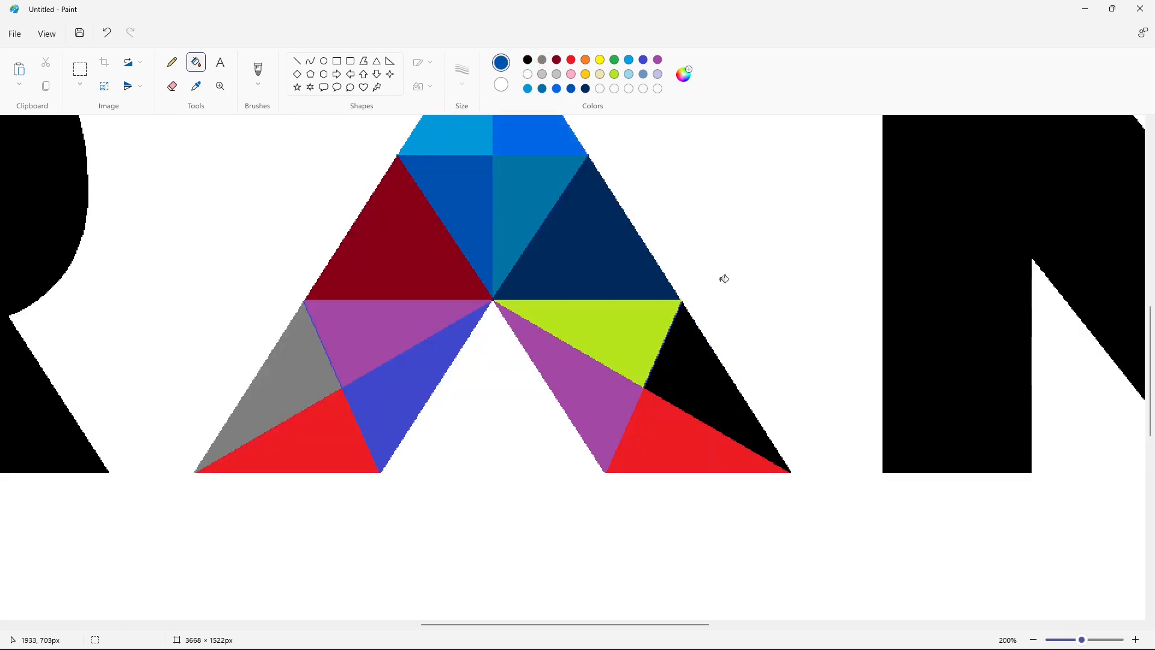
{"action": "left_click", "coordinate": [614, 74]}
{"action": "left_click", "coordinate": [411, 262]}
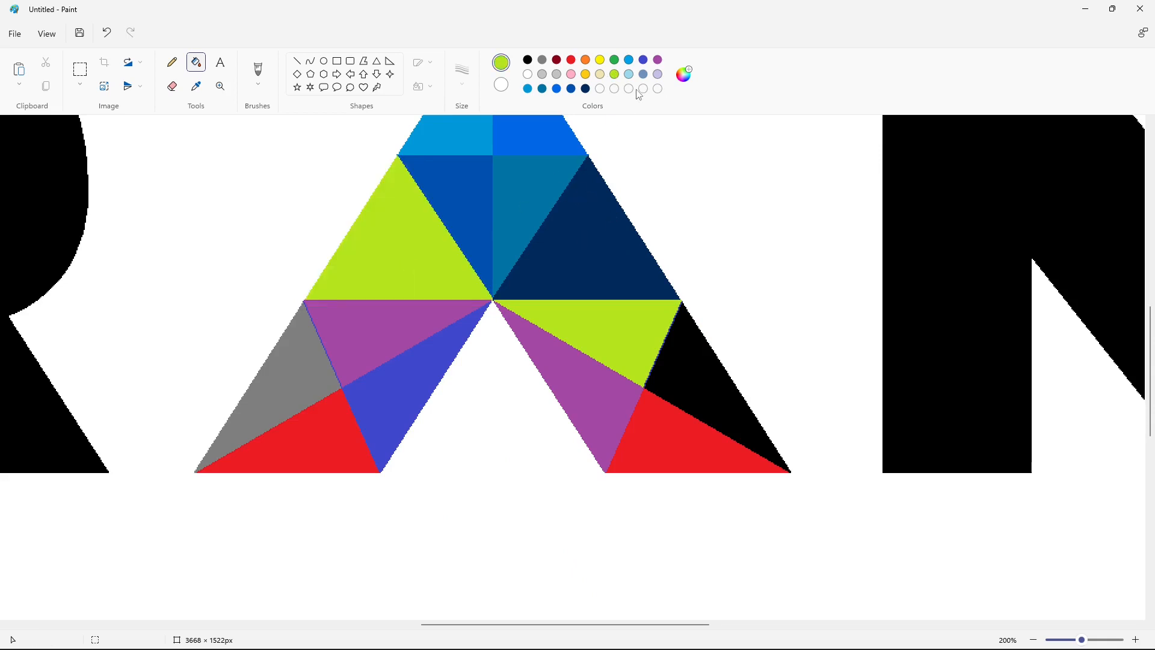
{"action": "key", "text": "ctrl+z"}
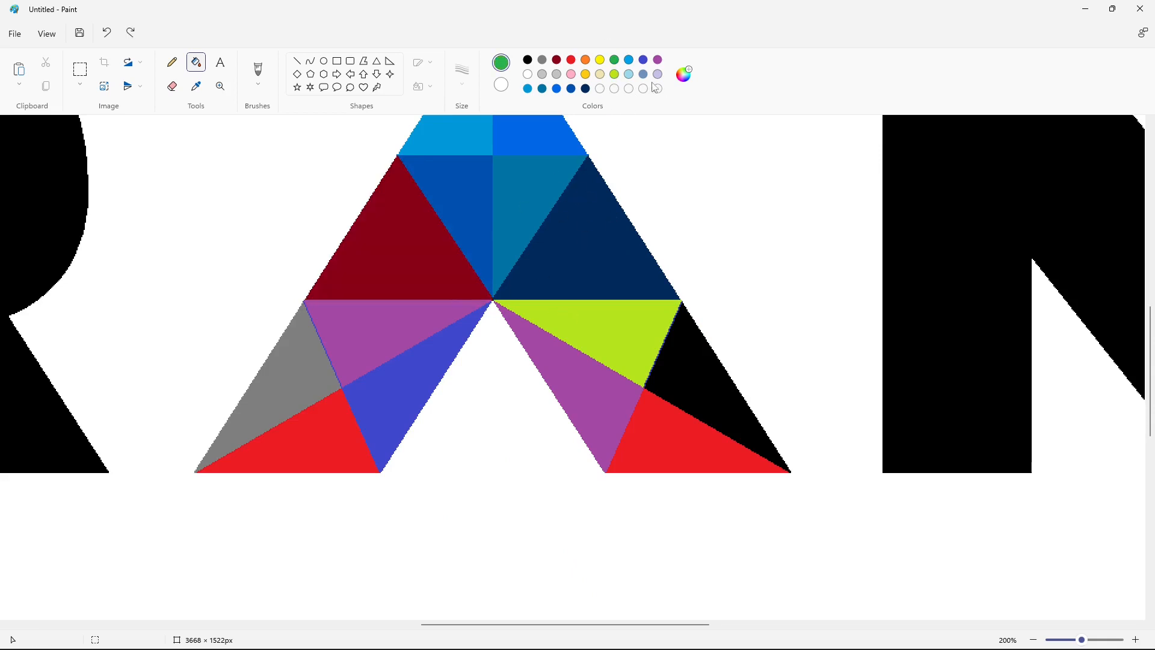
Create a custom green (RGB 41, 168, 23), fill the A's dark red triangle with it, and fill the purple facet below it lime
{"action": "left_click", "coordinate": [683, 74]}
{"action": "mouse_move", "coordinate": [623, 279]}
{"action": "left_mouse_down"}
{"action": "mouse_move", "coordinate": [627, 263]}
{"action": "mouse_move", "coordinate": [614, 275]}
{"action": "left_mouse_up"}
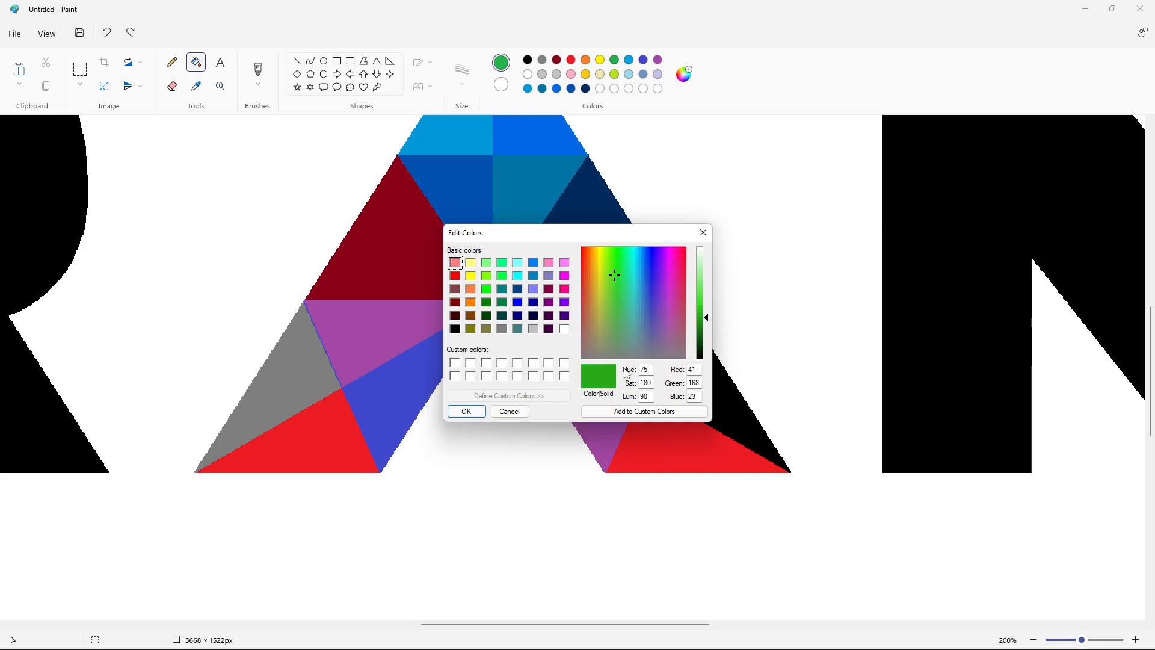
{"action": "left_click", "coordinate": [466, 412]}
{"action": "left_click", "coordinate": [415, 287]}
{"action": "left_click", "coordinate": [615, 74]}
{"action": "left_click", "coordinate": [420, 320]}
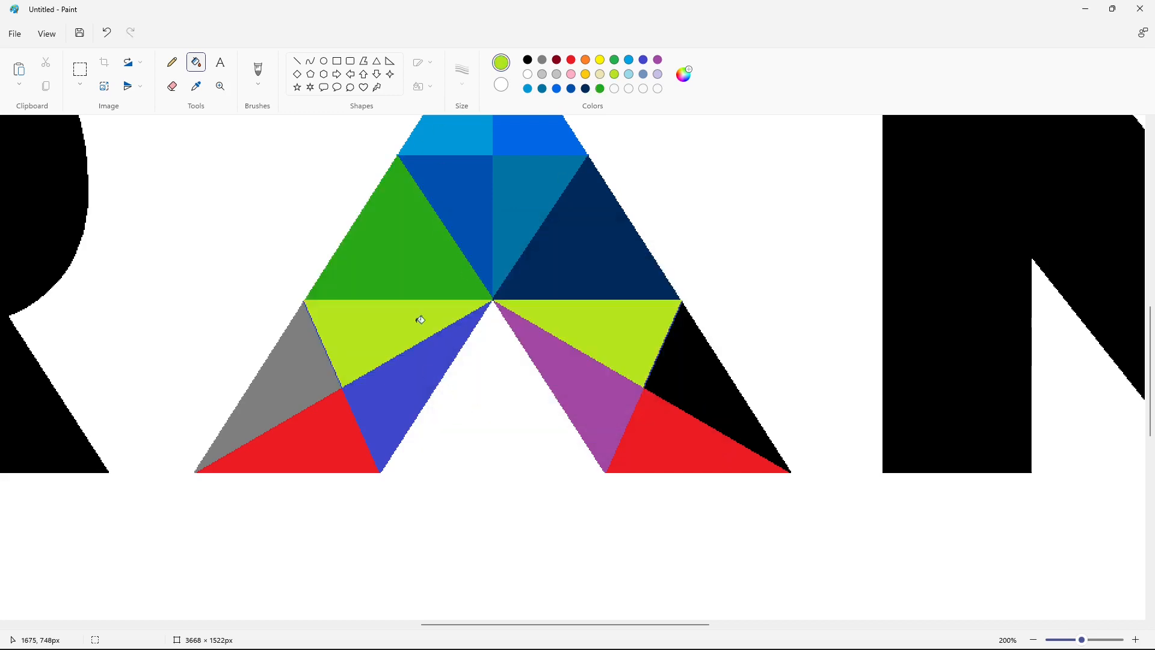
Create two progressively lighter lime shades as custom colours and fill the left leg's inner indigo facet with pale lime
{"action": "left_click", "coordinate": [684, 74]}
{"action": "left_click", "coordinate": [604, 268]}
{"action": "left_click", "coordinate": [466, 412]}
{"action": "left_click", "coordinate": [413, 382]}
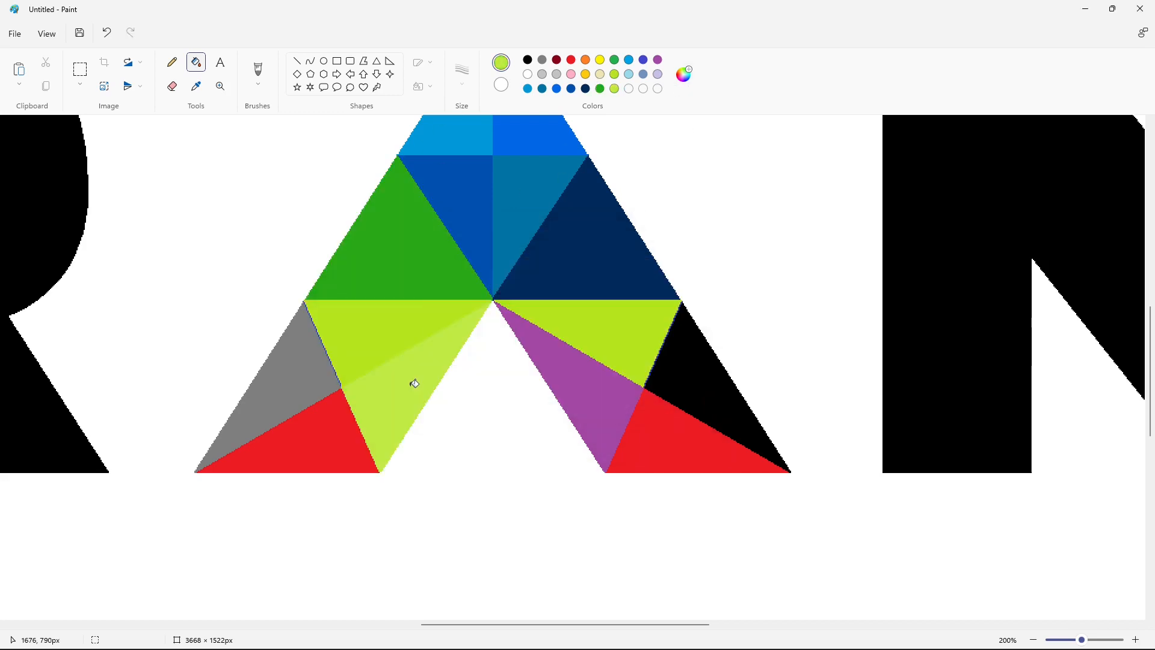
{"action": "left_click", "coordinate": [684, 74]}
{"action": "left_click", "coordinate": [467, 411]}
Fill the left leg's grey facet yellow after trying gold, and clear the thin line along its inner edge
{"action": "left_click", "coordinate": [585, 74]}
{"action": "left_click", "coordinate": [283, 385]}
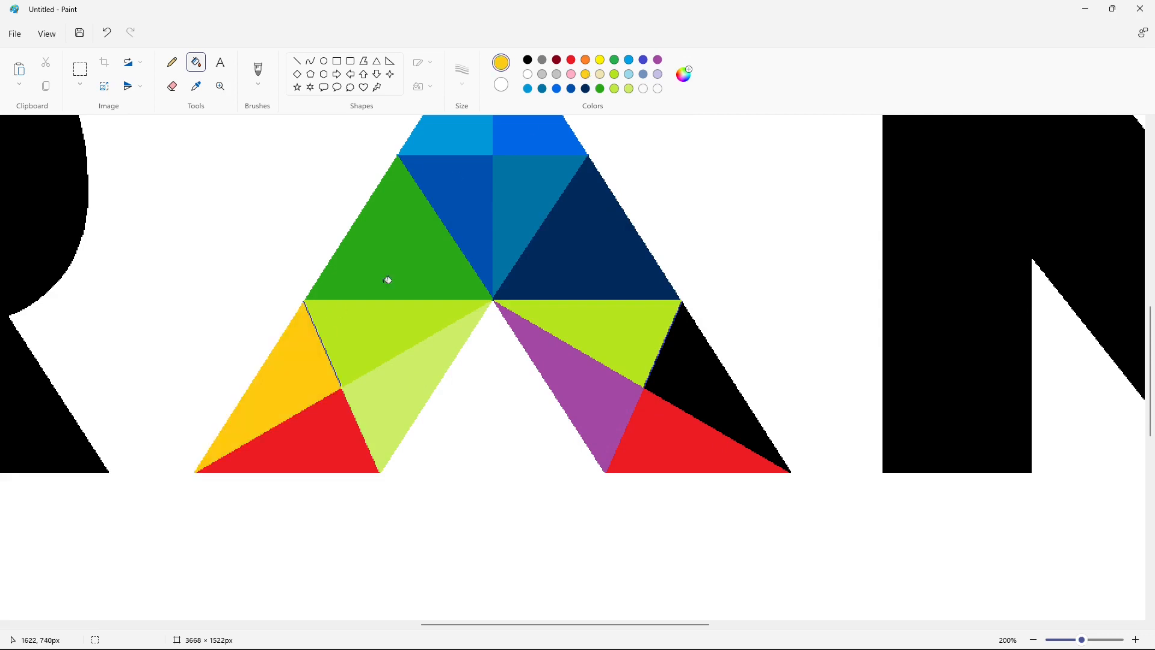
{"action": "left_click", "coordinate": [643, 60]}
{"action": "left_click", "coordinate": [306, 351]}
{"action": "left_click", "coordinate": [319, 349]}
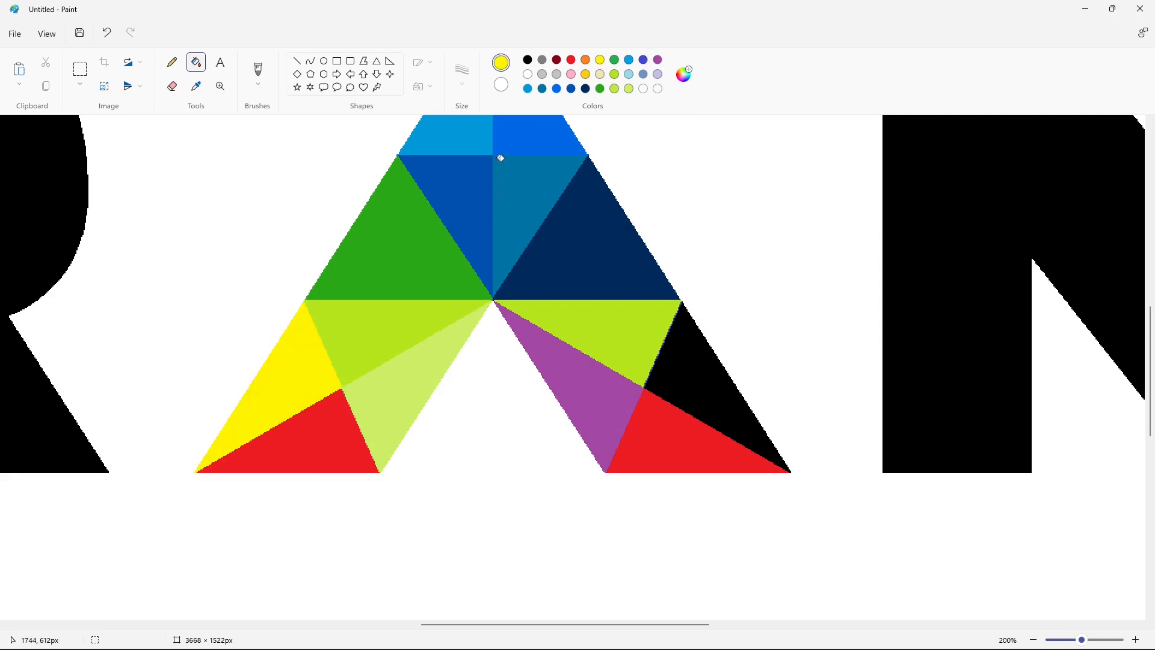
Create a custom orange (RGB 245, 169, 10) and fill the red facet at the foot of the left leg with it
{"action": "left_click", "coordinate": [685, 74]}
{"action": "left_click", "coordinate": [596, 256]}
{"action": "left_click", "coordinate": [594, 255]}
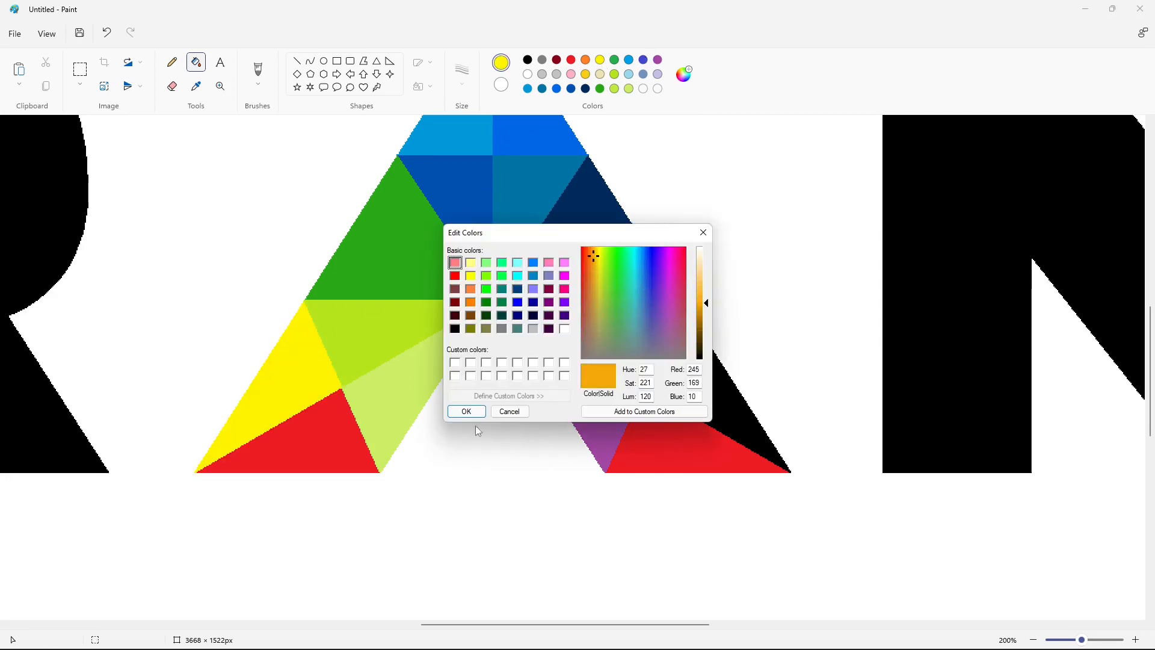
{"action": "left_click", "coordinate": [467, 412]}
{"action": "left_click", "coordinate": [312, 450]}
{"action": "scroll", "coordinate": [723, 399], "scroll_direction": "up", "scroll_amount": 2}
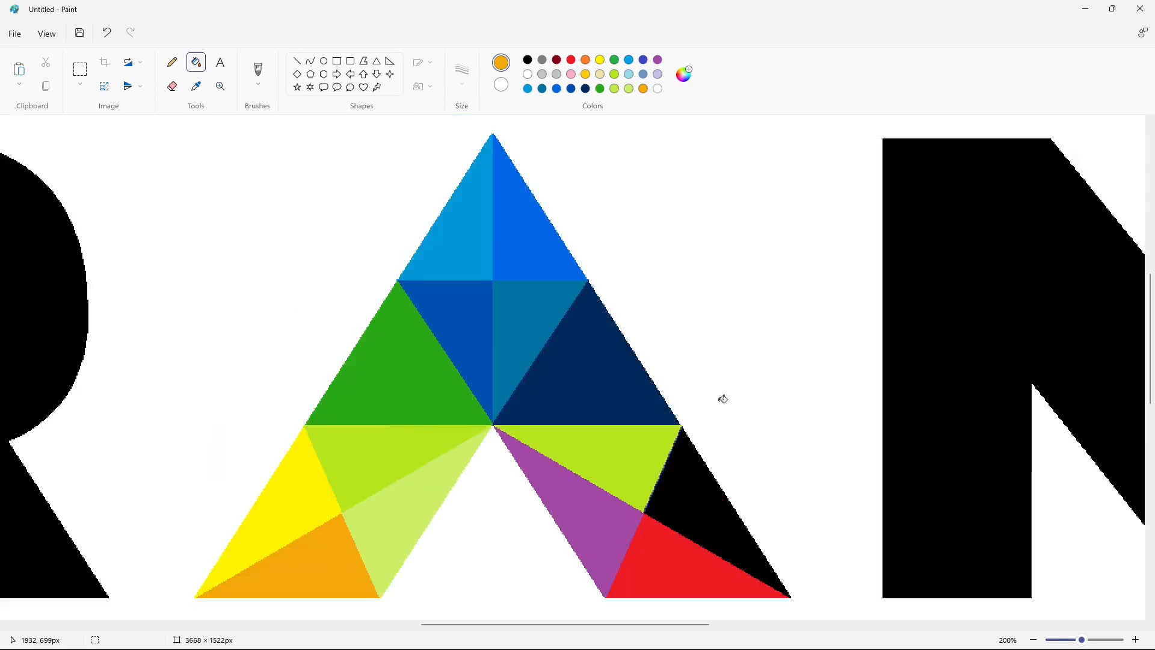
Fill the right leg's lime facet indigo, try black on it and undo that, and fill the red foot facet black
{"action": "scroll", "coordinate": [724, 399], "scroll_direction": "down", "scroll_amount": 2}
{"action": "left_click", "coordinate": [643, 59]}
{"action": "left_click", "coordinate": [619, 299]}
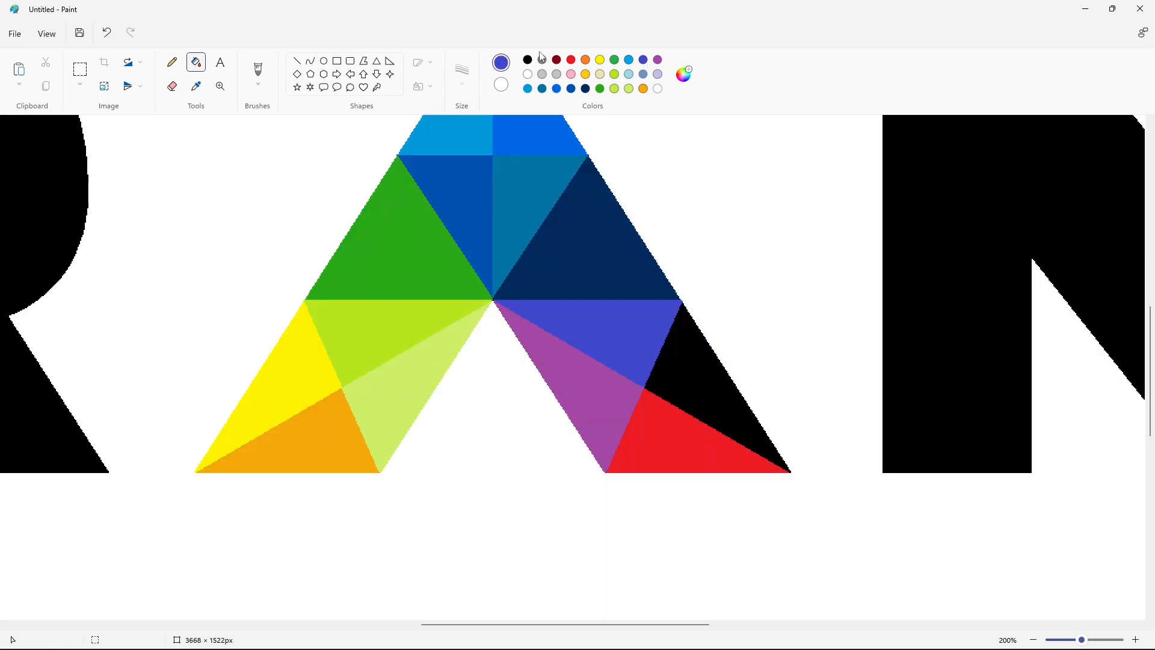
{"action": "left_click", "coordinate": [528, 60]}
{"action": "left_click", "coordinate": [619, 325]}
{"action": "key", "text": "ctrl+z"}
{"action": "left_click", "coordinate": [668, 421]}
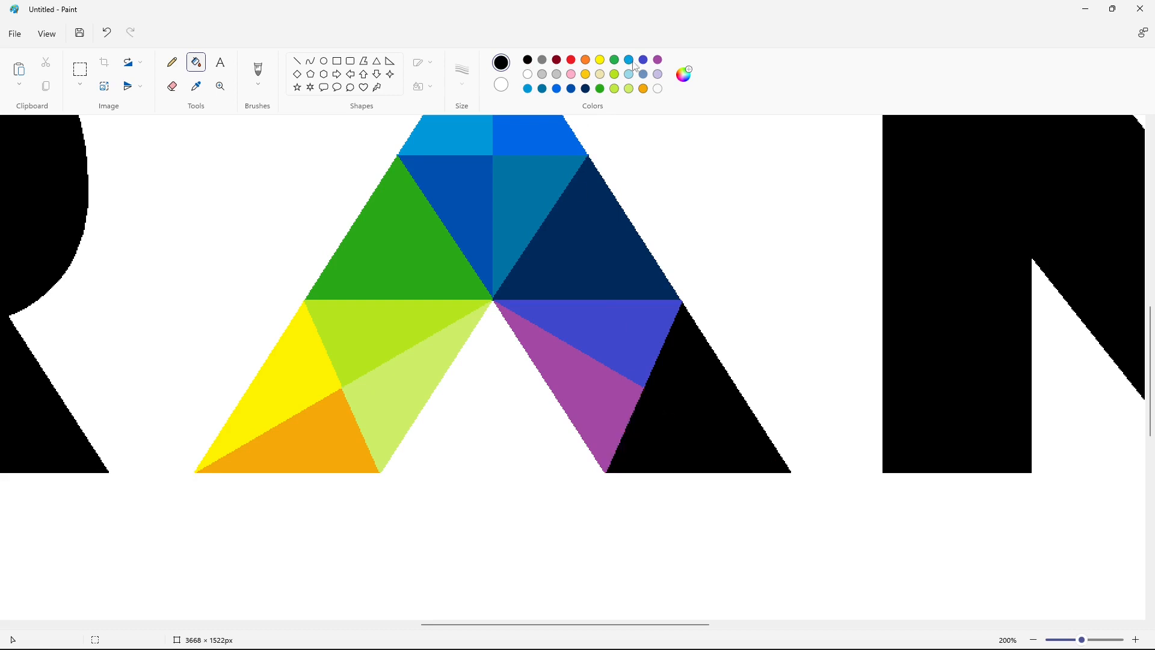
Merge the right leg's two inner facets by filling the lower one indigo and both of them purple
{"action": "left_click", "coordinate": [643, 60]}
{"action": "left_click", "coordinate": [582, 391]}
{"action": "left_click", "coordinate": [659, 60]}
{"action": "left_click", "coordinate": [596, 352]}
Create two darker purple shades as custom colours and fill the black outer part of the right leg with the darkest
{"action": "left_click", "coordinate": [684, 75]}
{"action": "left_click_drag", "start_coordinate": [706, 307], "coordinate": [707, 320]}
{"action": "left_click", "coordinate": [467, 412]}
{"action": "left_click", "coordinate": [686, 409]}
{"action": "left_click", "coordinate": [683, 74]}
{"action": "left_click", "coordinate": [466, 411]}
{"action": "left_click", "coordinate": [707, 417]}
Copy the letter R with a rectangular selection around it
{"action": "left_click", "coordinate": [1033, 640]}
{"action": "left_click", "coordinate": [1033, 640]}
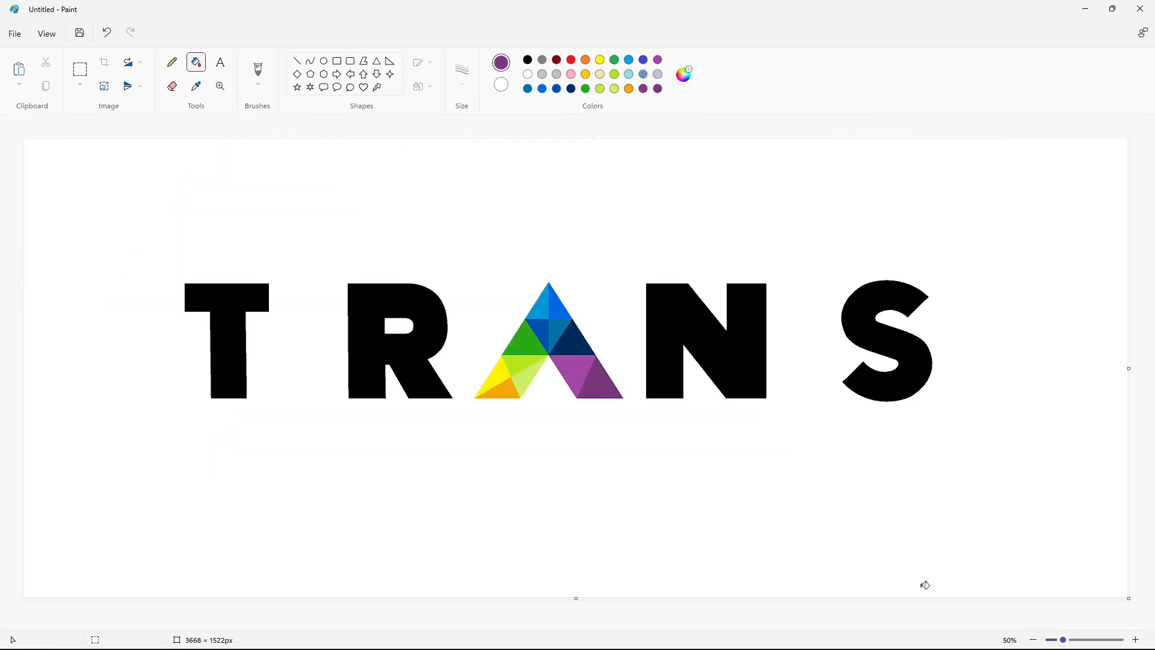
{"action": "left_click", "coordinate": [1136, 640]}
{"action": "left_click", "coordinate": [80, 69]}
{"action": "left_click_drag", "start_coordinate": [271, 253], "coordinate": [559, 582]}
{"action": "mouse_move", "coordinate": [619, 241]}
{"action": "left_mouse_down"}
{"action": "mouse_move", "coordinate": [825, 529]}
{"action": "mouse_move", "coordinate": [899, 571]}
{"action": "left_mouse_up"}
{"action": "left_click", "coordinate": [347, 443]}
Fill the original letter R red to mark it for removal
{"action": "left_click", "coordinate": [527, 73]}
{"action": "left_click", "coordinate": [197, 62]}
{"action": "left_click", "coordinate": [571, 61]}
{"action": "left_click", "coordinate": [693, 322]}
Paste the copied black R and move it close beside the T, aligned to the other letters' baseline
{"action": "key", "text": "ctrl+v"}
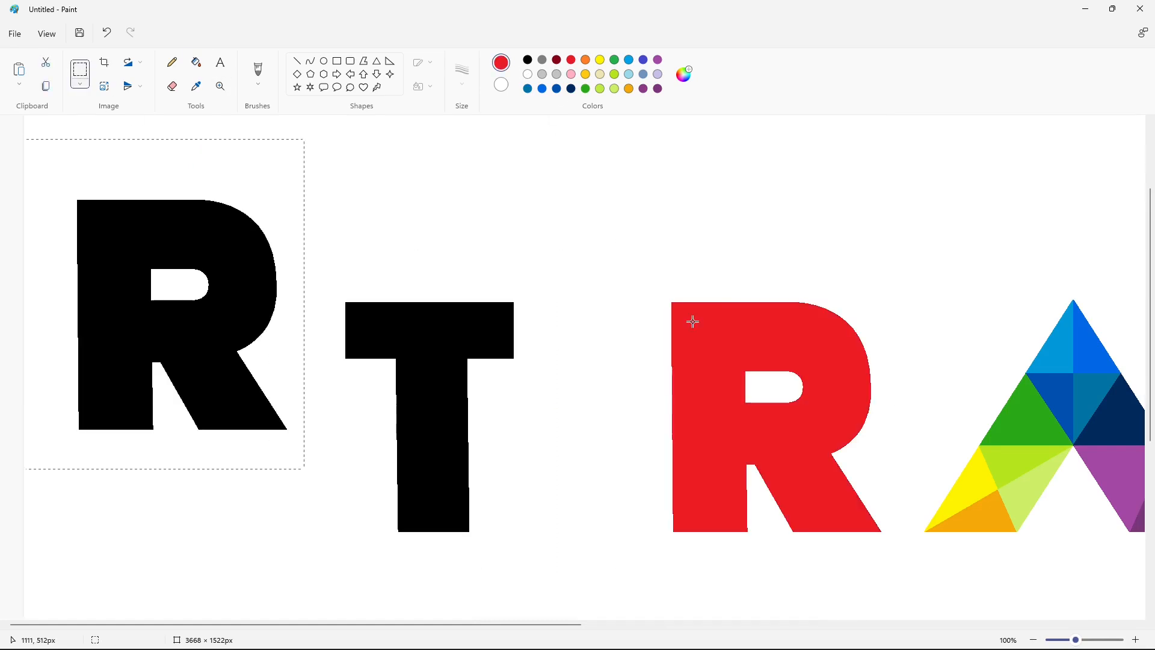
{"action": "left_click_drag", "start_coordinate": [168, 335], "coordinate": [738, 425]}
{"action": "key", "text": "Down"}
{"action": "key", "text": "Down"}
{"action": "key", "text": "Down"}
{"action": "key", "text": "Down"}
{"action": "key", "text": "Down"}
{"action": "key", "text": "Down"}
{"action": "key", "text": "Down"}
{"action": "key", "text": "Down"}
{"action": "key", "text": "Down"}
{"action": "key", "text": "Down"}
{"action": "key", "text": "Down"}
{"action": "key", "text": "Down"}
{"action": "key", "text": "Down"}
{"action": "key", "text": "Down"}
{"action": "key", "text": "Down"}
{"action": "key", "text": "Down"}
{"action": "key", "text": "Down"}
{"action": "key", "text": "Down"}
{"action": "key", "text": "Down"}
{"action": "key", "text": "Down"}
{"action": "key", "text": "Left"}
{"action": "key", "text": "Left"}
{"action": "key", "text": "Left"}
{"action": "key", "text": "Left"}
{"action": "key", "text": "Left"}
{"action": "key", "text": "Left"}
{"action": "key", "text": "Left"}
{"action": "key", "text": "Left"}
{"action": "key", "text": "Left"}
{"action": "key", "text": "Left"}
{"action": "key", "text": "Left"}
{"action": "key", "text": "Left"}
{"action": "key", "text": "Left"}
{"action": "key", "text": "Left"}
{"action": "key", "text": "Left"}
{"action": "key", "text": "Left"}
{"action": "key", "text": "Left"}
{"action": "key", "text": "Left"}
{"action": "key", "text": "Left"}
{"action": "key", "text": "Left"}
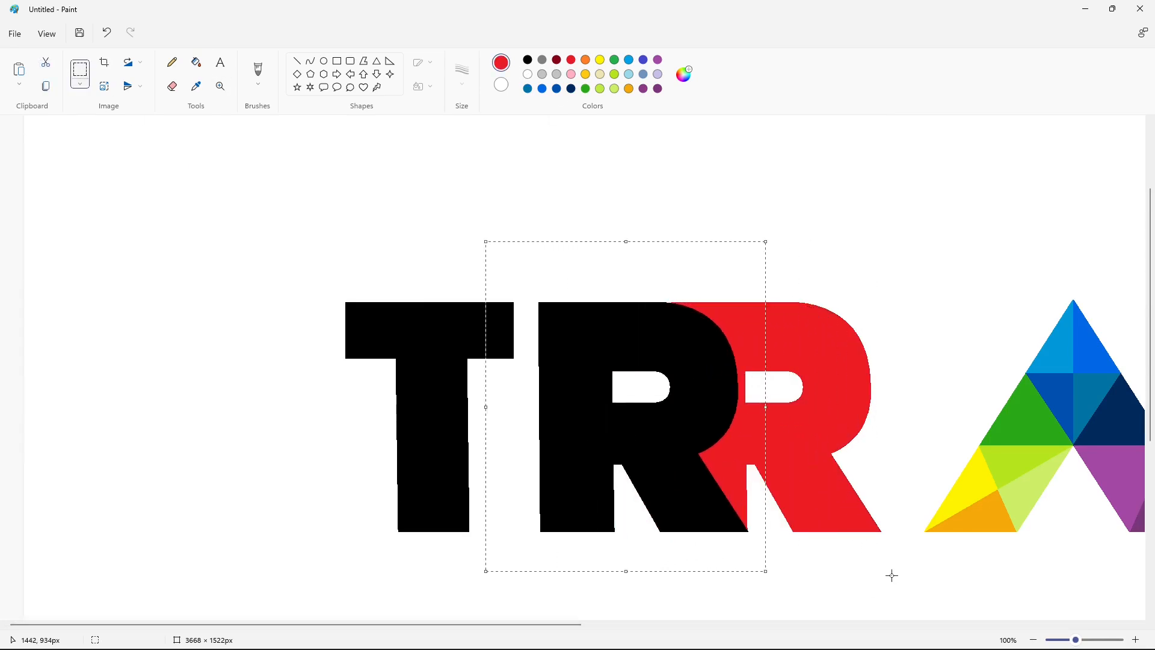
{"action": "left_click", "coordinate": [892, 576]}
Fill the leftover part of the red R white
{"action": "left_click", "coordinate": [196, 62]}
{"action": "left_click", "coordinate": [526, 73]}
{"action": "left_click", "coordinate": [734, 334]}
Copy the coloured A with a rectangular selection around it
{"action": "left_click_drag", "start_coordinate": [517, 624], "coordinate": [690, 633]}
{"action": "left_click", "coordinate": [80, 69]}
{"action": "left_click_drag", "start_coordinate": [451, 214], "coordinate": [899, 596]}
{"action": "left_click", "coordinate": [330, 155]}
Cover the original A with a white rectangle that has a solid fill
{"action": "left_click", "coordinate": [337, 60]}
{"action": "left_click", "coordinate": [421, 86]}
{"action": "left_click", "coordinate": [422, 142]}
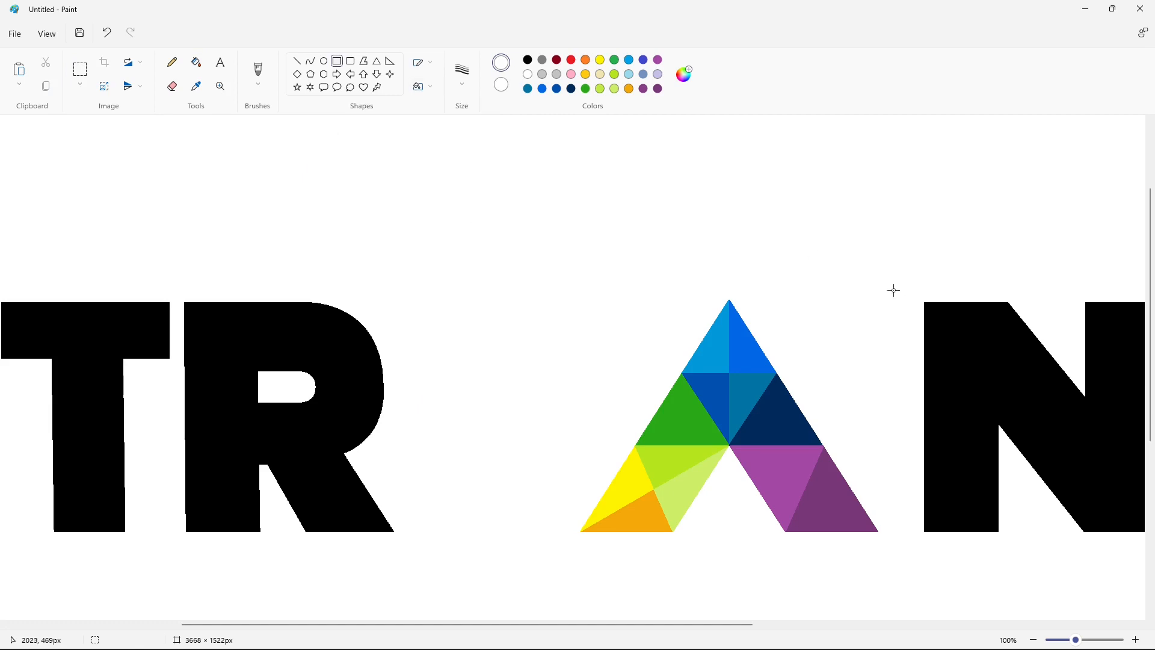
{"action": "left_click_drag", "start_coordinate": [895, 283], "coordinate": [561, 583]}
{"action": "left_click", "coordinate": [928, 596]}
Paste the copied coloured A and move it close beside the R, aligned to the other letters' baseline
{"action": "key", "text": "ctrl+v"}
{"action": "left_click_drag", "start_coordinate": [218, 363], "coordinate": [397, 422]}
{"action": "key", "text": "Down"}
{"action": "key", "text": "Down"}
{"action": "key", "text": "Down"}
{"action": "key", "text": "Down"}
{"action": "key", "text": "Down"}
{"action": "key", "text": "Down"}
{"action": "key", "text": "Down"}
{"action": "key", "text": "Down"}
{"action": "key", "text": "Down"}
{"action": "key", "text": "Down"}
{"action": "key", "text": "Down"}
{"action": "key", "text": "Down"}
{"action": "key", "text": "Down"}
{"action": "key", "text": "Down"}
{"action": "key", "text": "Down"}
{"action": "key", "text": "Down"}
{"action": "key", "text": "Down"}
{"action": "key", "text": "Down"}
{"action": "key", "text": "Down"}
{"action": "key", "text": "Down"}
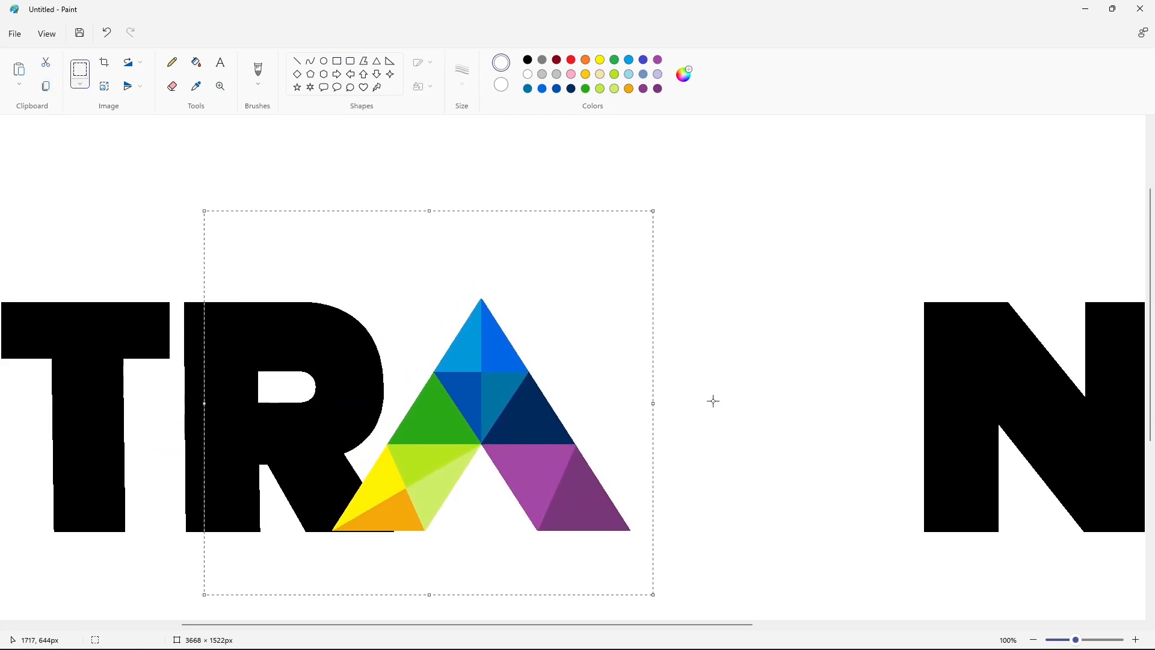
{"action": "key", "text": "Right"}
{"action": "key", "text": "Right"}
{"action": "key", "text": "Right"}
{"action": "key", "text": "Right"}
{"action": "key", "text": "Right"}
{"action": "key", "text": "Right"}
{"action": "key", "text": "Right"}
{"action": "key", "text": "Right"}
{"action": "key", "text": "Right"}
{"action": "key", "text": "Right"}
{"action": "key", "text": "Right"}
{"action": "key", "text": "Right"}
{"action": "key", "text": "Right"}
{"action": "key", "text": "Right"}
{"action": "key", "text": "Right"}
{"action": "key", "text": "Right"}
{"action": "key", "text": "Right"}
{"action": "key", "text": "Right"}
{"action": "key", "text": "Right"}
{"action": "key", "text": "Right"}
{"action": "key", "text": "Left"}
{"action": "key", "text": "Left"}
{"action": "key", "text": "Left"}
{"action": "key", "text": "Left"}
{"action": "key", "text": "Left"}
{"action": "key", "text": "Left"}
{"action": "key", "text": "Left"}
{"action": "key", "text": "Left"}
{"action": "key", "text": "Left"}
{"action": "key", "text": "Left"}
{"action": "key", "text": "Left"}
{"action": "key", "text": "Left"}
{"action": "key", "text": "Left"}
{"action": "key", "text": "Left"}
{"action": "key", "text": "Left"}
{"action": "key", "text": "Left"}
{"action": "key", "text": "Left"}
{"action": "key", "text": "Left"}
{"action": "key", "text": "Left"}
{"action": "key", "text": "Left"}
{"action": "left_click", "coordinate": [167, 337]}
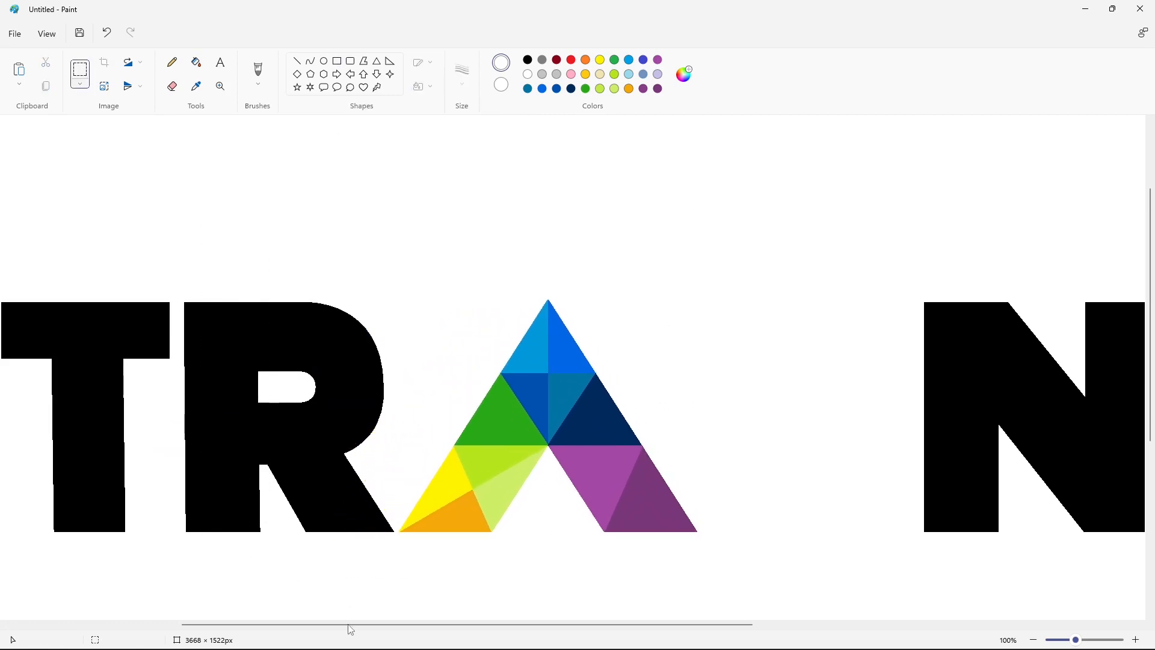
Copy the black N and fill the original N red
{"action": "left_click_drag", "start_coordinate": [350, 625], "coordinate": [577, 624]}
{"action": "key", "text": "ctrl+c"}
{"action": "left_click", "coordinate": [571, 60]}
{"action": "left_click", "coordinate": [196, 62]}
{"action": "left_click", "coordinate": [497, 333]}
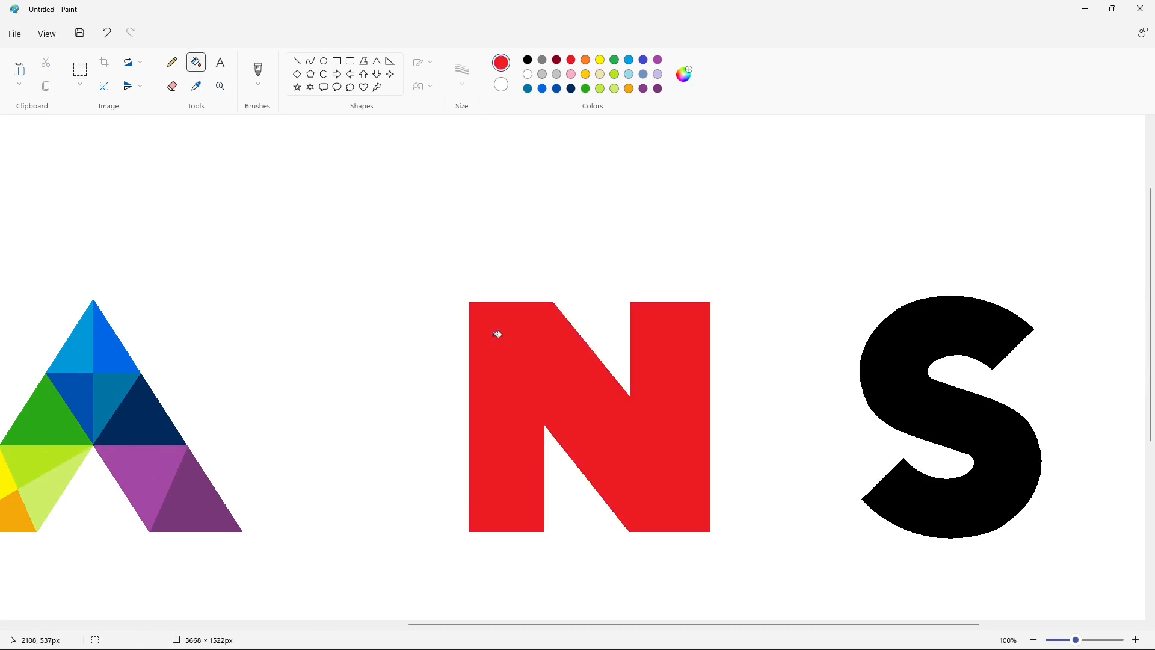
Paste the copied black N and move it close beside the coloured A, aligned to the same baseline
{"action": "key", "text": "ctrl+v"}
{"action": "left_click_drag", "start_coordinate": [254, 367], "coordinate": [519, 413]}
{"action": "left_click_drag", "start_coordinate": [665, 433], "coordinate": [689, 441]}
{"action": "key", "text": "Left"}
{"action": "key", "text": "Left"}
{"action": "key", "text": "Left"}
{"action": "key", "text": "Left"}
{"action": "key", "text": "Left"}
{"action": "key", "text": "Left"}
{"action": "key", "text": "Left"}
{"action": "key", "text": "Left"}
{"action": "key", "text": "Left"}
{"action": "key", "text": "Left"}
{"action": "key", "text": "Left"}
{"action": "key", "text": "Left"}
{"action": "key", "text": "Left"}
{"action": "key", "text": "Left"}
{"action": "key", "text": "Left"}
{"action": "key", "text": "Left"}
{"action": "key", "text": "Left"}
{"action": "key", "text": "Left"}
{"action": "key", "text": "Left"}
{"action": "key", "text": "Left"}
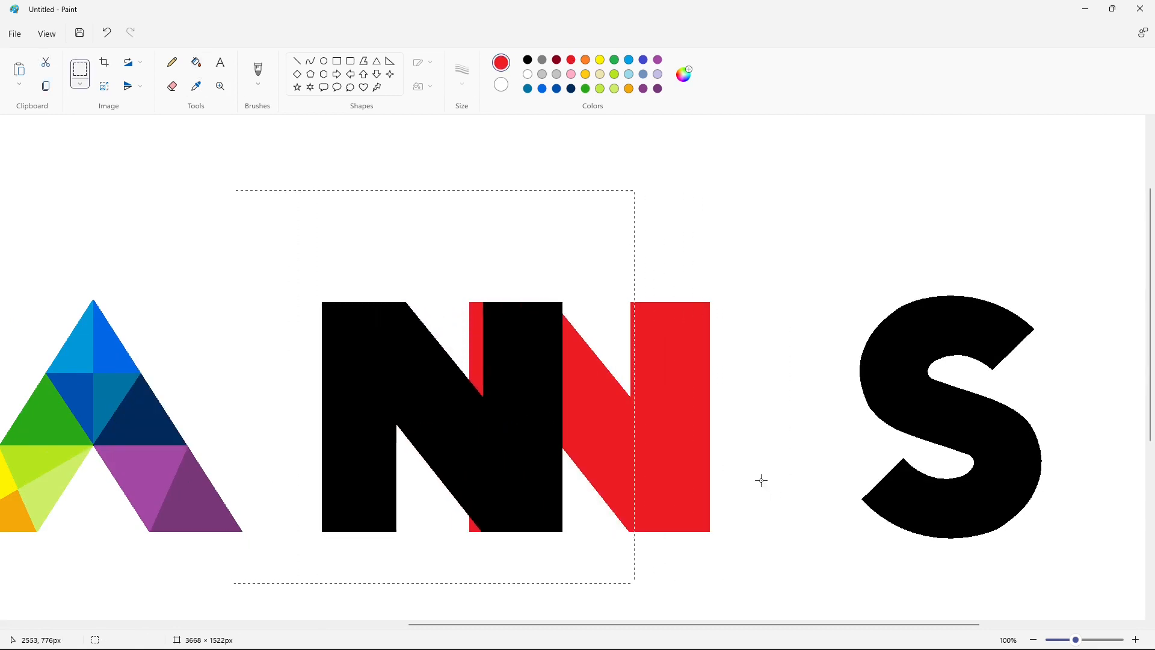
{"action": "left_click_drag", "start_coordinate": [655, 625], "coordinate": [577, 629]}
{"action": "key", "text": "Left"}
{"action": "key", "text": "Left"}
{"action": "key", "text": "Left"}
{"action": "key", "text": "Left"}
{"action": "key", "text": "Left"}
{"action": "key", "text": "Left"}
{"action": "key", "text": "Left"}
{"action": "key", "text": "Left"}
{"action": "key", "text": "Left"}
{"action": "key", "text": "Left"}
{"action": "key", "text": "Left"}
{"action": "key", "text": "Left"}
{"action": "key", "text": "Left"}
{"action": "key", "text": "Left"}
{"action": "key", "text": "Left"}
{"action": "key", "text": "Left"}
{"action": "key", "text": "Left"}
{"action": "key", "text": "Left"}
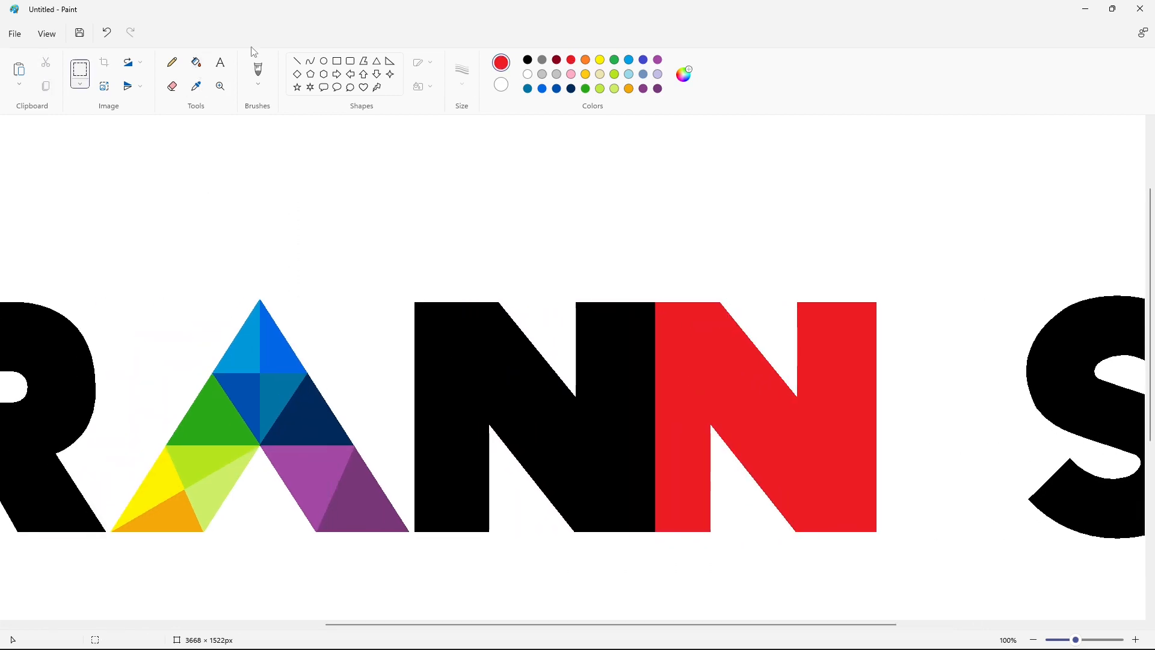
Fill the leftover part of the red N white
{"action": "left_click", "coordinate": [196, 62]}
{"action": "left_click", "coordinate": [527, 74]}
{"action": "left_click", "coordinate": [685, 355]}
Copy the black S using a rectangular selection of about 613 × 642 px around it
{"action": "left_click_drag", "start_coordinate": [663, 626], "coordinate": [825, 630]}
{"action": "left_click", "coordinate": [80, 70]}
{"action": "left_click_drag", "start_coordinate": [612, 214], "coordinate": [980, 600]}
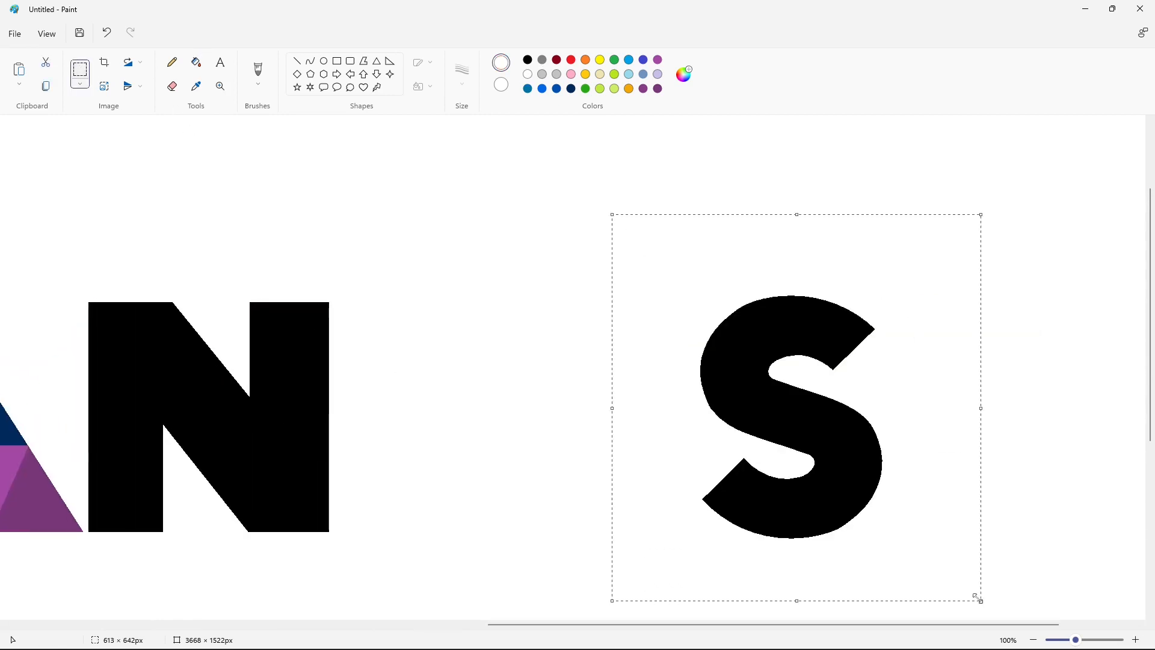
{"action": "key", "text": "ctrl+c"}
Paste the copied S close beside the N on the same baseline, and fill the leftover original S white
{"action": "key", "text": "ctrl+v"}
{"action": "left_click_drag", "start_coordinate": [171, 355], "coordinate": [773, 448]}
{"action": "key", "text": "Down"}
{"action": "key", "text": "Down"}
{"action": "key", "text": "Down"}
{"action": "key", "text": "Down"}
{"action": "key", "text": "Down"}
{"action": "key", "text": "Down"}
{"action": "key", "text": "Down"}
{"action": "key", "text": "Down"}
{"action": "key", "text": "Down"}
{"action": "key", "text": "Down"}
{"action": "key", "text": "Right"}
{"action": "key", "text": "Right"}
{"action": "key", "text": "Right"}
{"action": "key", "text": "Right"}
{"action": "key", "text": "Right"}
{"action": "key", "text": "Right"}
{"action": "key", "text": "Right"}
{"action": "key", "text": "Right"}
{"action": "key", "text": "Right"}
{"action": "key", "text": "Right"}
{"action": "key", "text": "Right"}
{"action": "key", "text": "Right"}
{"action": "key", "text": "Right"}
{"action": "key", "text": "Right"}
{"action": "key", "text": "Left"}
{"action": "key", "text": "Left"}
{"action": "key", "text": "Left"}
{"action": "key", "text": "Left"}
{"action": "key", "text": "Left"}
{"action": "key", "text": "Left"}
{"action": "key", "text": "Left"}
{"action": "key", "text": "Left"}
{"action": "key", "text": "Left"}
{"action": "key", "text": "Left"}
{"action": "key", "text": "Left"}
{"action": "key", "text": "Left"}
{"action": "key", "text": "Left"}
{"action": "key", "text": "Left"}
{"action": "key", "text": "Left"}
{"action": "key", "text": "Left"}
{"action": "key", "text": "Left"}
{"action": "key", "text": "Left"}
{"action": "key", "text": "Left"}
{"action": "key", "text": "Left"}
{"action": "key", "text": "Left"}
{"action": "key", "text": "Left"}
{"action": "key", "text": "Left"}
{"action": "key", "text": "Left"}
{"action": "key", "text": "Left"}
{"action": "key", "text": "Left"}
{"action": "key", "text": "Left"}
{"action": "key", "text": "Left"}
{"action": "key", "text": "Left"}
{"action": "key", "text": "Left"}
{"action": "key", "text": "Left"}
{"action": "key", "text": "Left"}
{"action": "key", "text": "Left"}
{"action": "key", "text": "Left"}
{"action": "key", "text": "Left"}
{"action": "key", "text": "Left"}
{"action": "key", "text": "Left"}
{"action": "key", "text": "Left"}
{"action": "key", "text": "Left"}
{"action": "key", "text": "Left"}
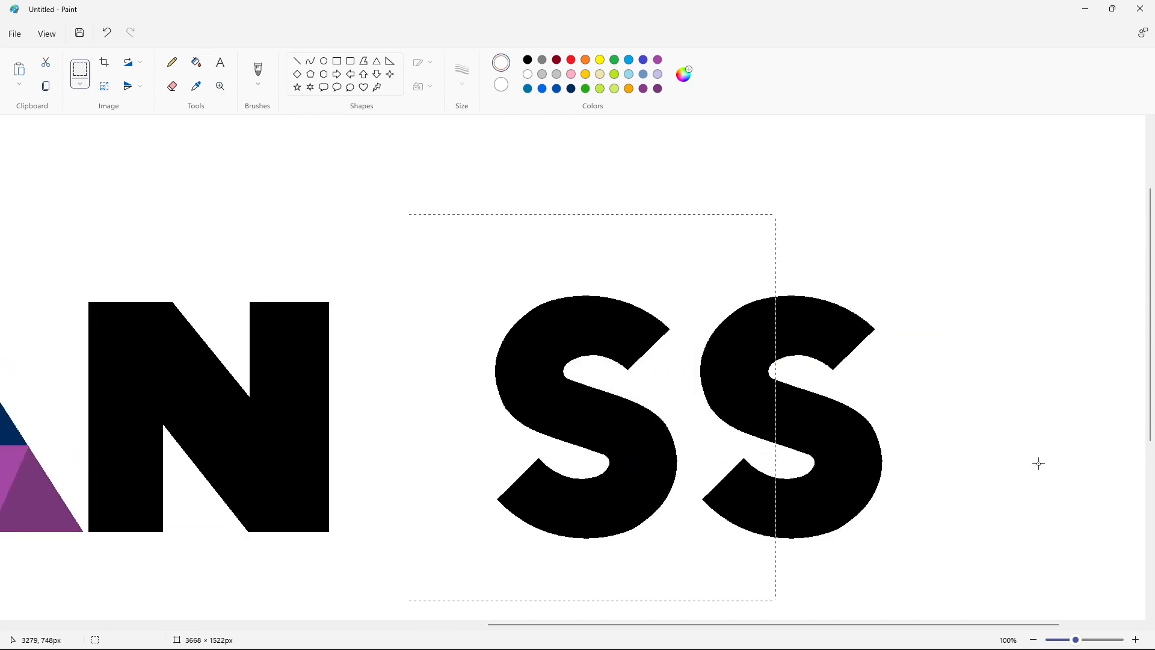
{"action": "key", "text": "Right"}
{"action": "key", "text": "Right"}
{"action": "key", "text": "Right"}
{"action": "left_click", "coordinate": [1039, 463]}
{"action": "left_click", "coordinate": [197, 62]}
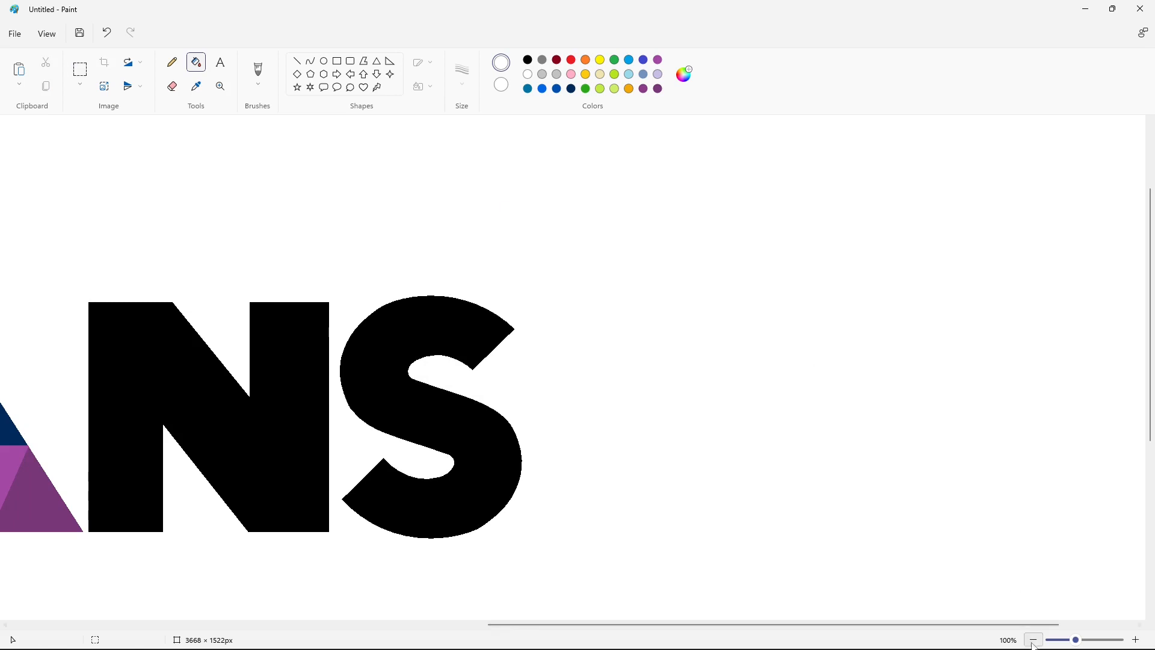
Draw a vertical black line about 965 px tall just right of the S, extending above and below the letters
{"action": "key", "text": "ctrl+minus"}
{"action": "left_click", "coordinate": [297, 61]}
{"action": "left_click", "coordinate": [528, 60]}
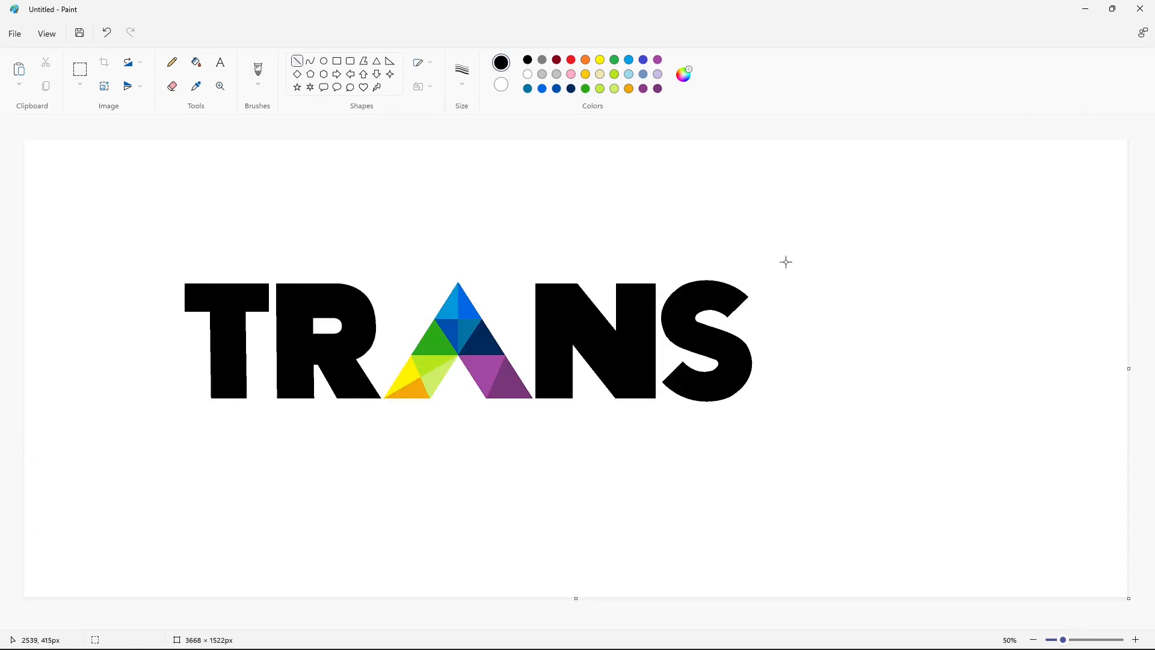
{"action": "mouse_move", "coordinate": [776, 250]}
{"action": "left_mouse_down"}
{"action": "mouse_move", "coordinate": [776, 542]}
{"action": "mouse_move", "coordinate": [777, 502]}
{"action": "left_mouse_up"}
Thicken the vertical line from the 8 px preset upward into a heavy divider bar, and shift it slightly toward the S
{"action": "left_click", "coordinate": [462, 75]}
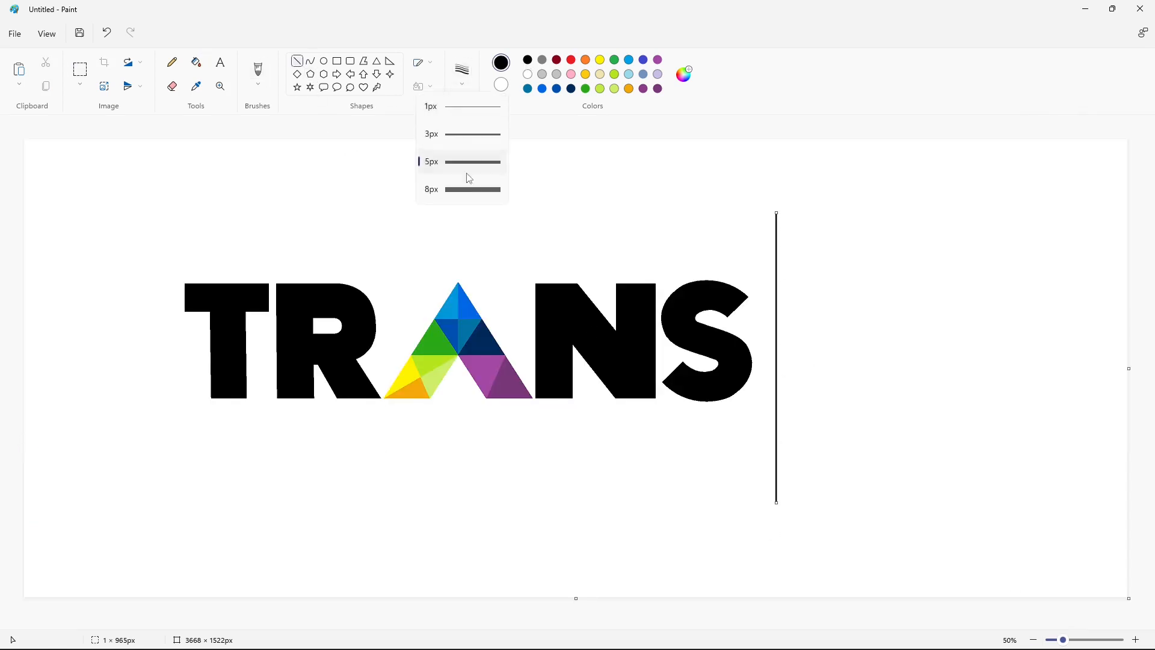
{"action": "left_click", "coordinate": [467, 190]}
{"action": "left_click_drag", "start_coordinate": [778, 338], "coordinate": [776, 338]}
{"action": "key", "text": "ctrl+plus"}
{"action": "key", "text": "ctrl+plus"}
{"action": "key", "text": "ctrl+plus"}
{"action": "key", "text": "ctrl+plus"}
{"action": "key", "text": "ctrl+plus"}
{"action": "key", "text": "ctrl+plus"}
{"action": "key", "text": "ctrl+plus"}
{"action": "key", "text": "ctrl+plus"}
{"action": "key", "text": "ctrl+plus"}
{"action": "key", "text": "ctrl+plus"}
{"action": "key", "text": "ctrl+plus"}
{"action": "key", "text": "ctrl+plus"}
{"action": "key", "text": "ctrl+plus"}
{"action": "key", "text": "ctrl+plus"}
{"action": "key", "text": "ctrl+plus"}
{"action": "key", "text": "ctrl+plus"}
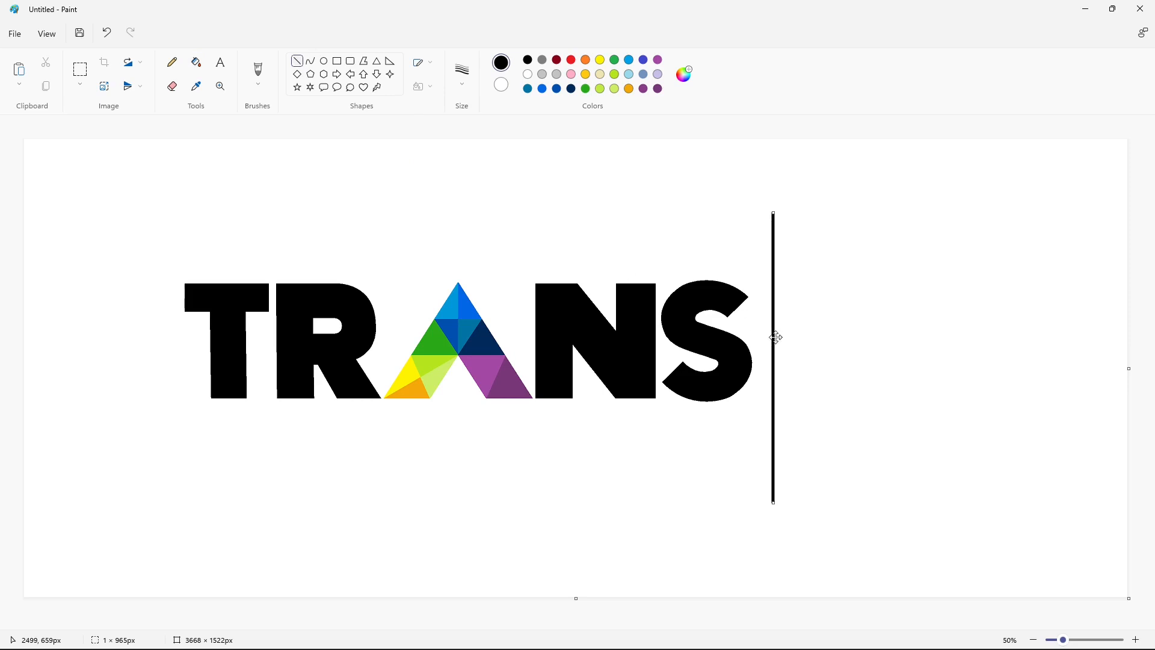
{"action": "left_click_drag", "start_coordinate": [776, 380], "coordinate": [773, 375]}
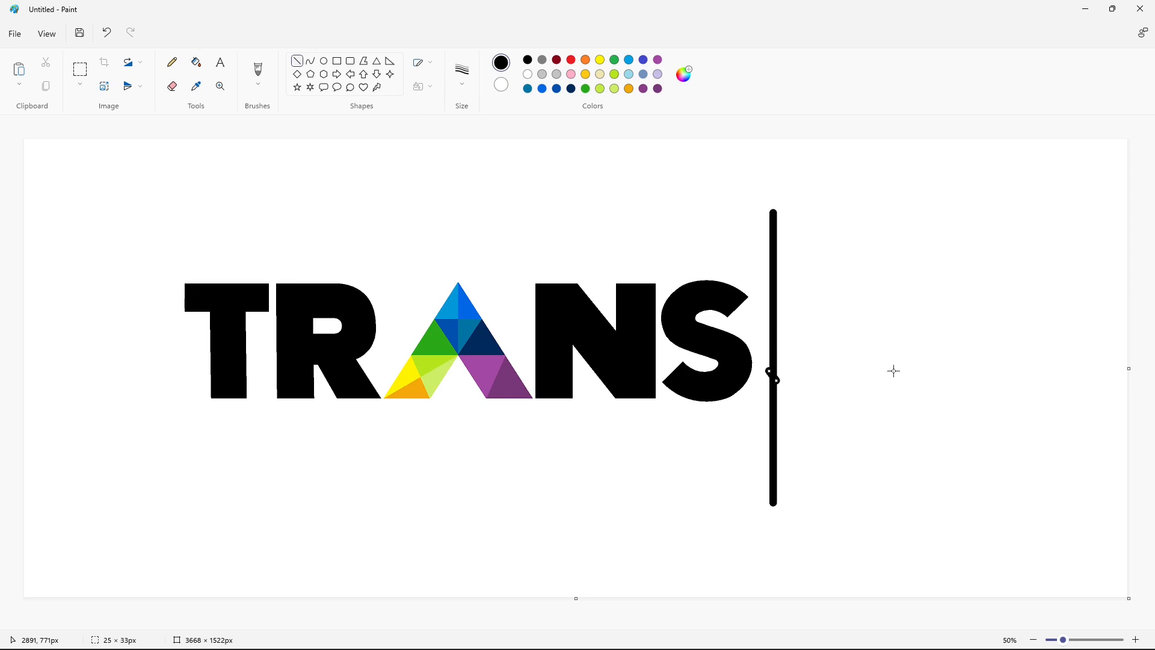
Add a text box right of the divider bar containing "7" in black Arial Black at size 400
{"action": "left_click", "coordinate": [221, 62]}
{"action": "left_click_drag", "start_coordinate": [795, 163], "coordinate": [1130, 500]}
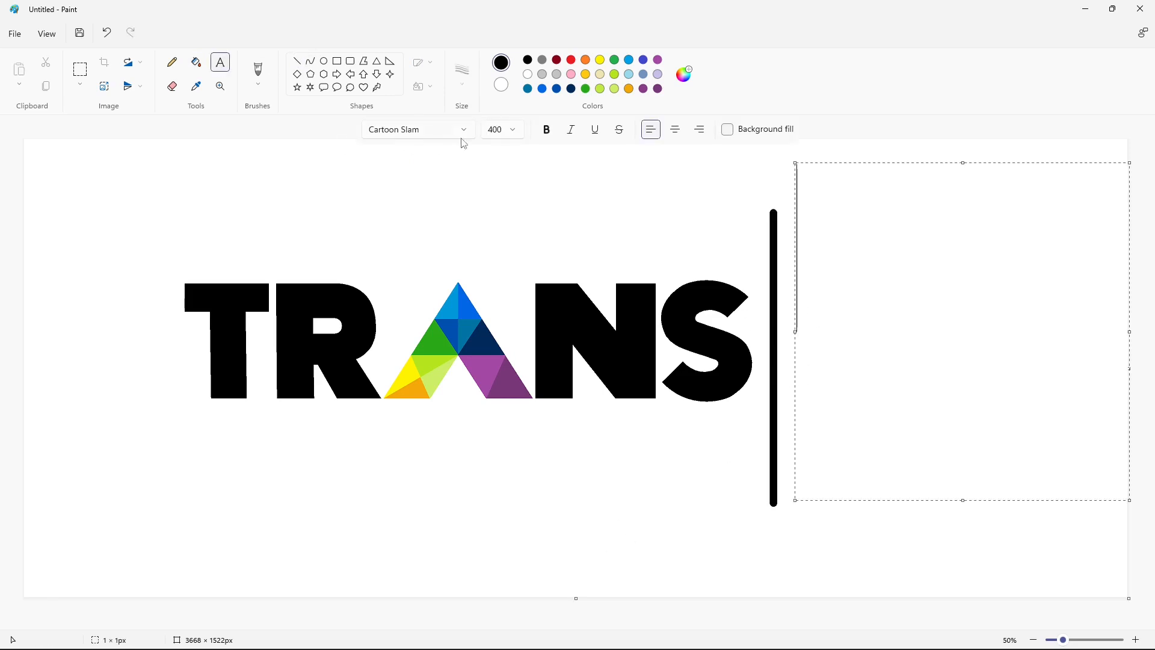
{"action": "left_click", "coordinate": [462, 136]}
{"action": "left_click", "coordinate": [825, 333]}
{"action": "type", "text": "7"}
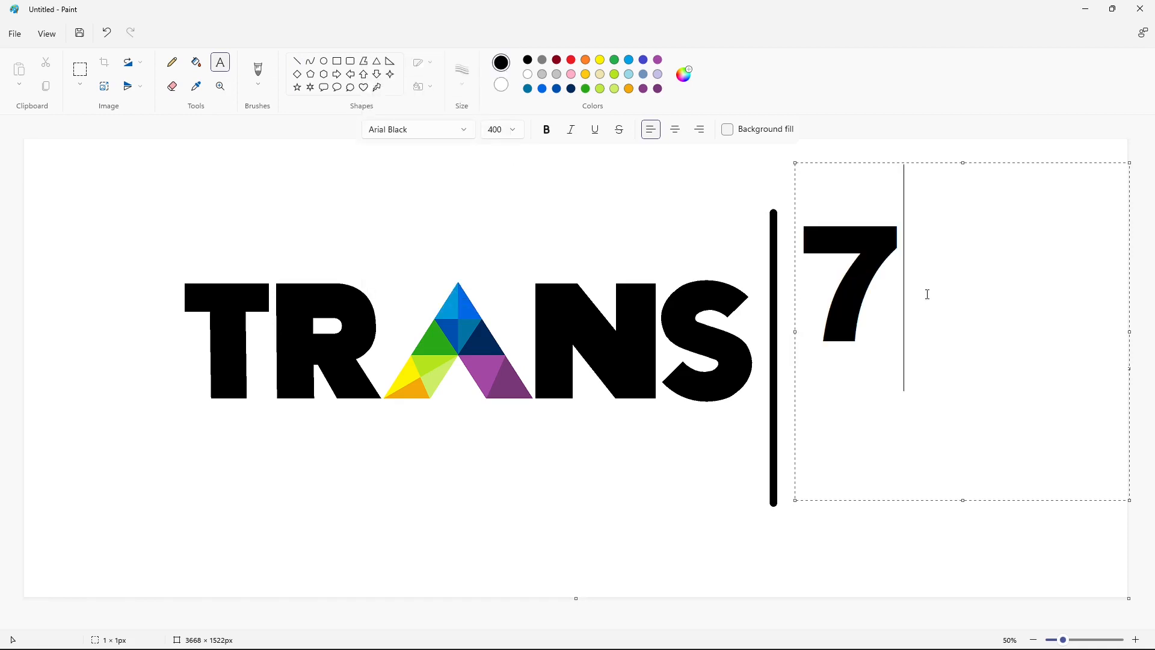
Enlarge the text box upward, increase the 7's font size to 650 and commit the text
{"action": "mouse_move", "coordinate": [963, 163]}
{"action": "left_mouse_down"}
{"action": "mouse_move", "coordinate": [966, 226]}
{"action": "mouse_move", "coordinate": [964, 143]}
{"action": "left_mouse_up"}
{"action": "key", "text": "ctrl+a"}
{"action": "left_click", "coordinate": [516, 135]}
{"action": "type", "text": "500"}
{"action": "key", "text": "Return"}
{"action": "left_click", "coordinate": [515, 133]}
{"action": "type", "text": "600"}
{"action": "key", "text": "Return"}
{"action": "key", "text": "ctrl+a"}
{"action": "left_click", "coordinate": [514, 129]}
{"action": "type", "text": "650"}
{"action": "key", "text": "Return"}
{"action": "left_click", "coordinate": [963, 150]}
{"action": "left_click", "coordinate": [680, 205]}
Copy the 7 with a rectangular selection, and undo the original text so it is removed from the canvas
{"action": "left_click", "coordinate": [80, 70]}
{"action": "left_click_drag", "start_coordinate": [791, 188], "coordinate": [1030, 552]}
{"action": "key", "text": "ctrl+z"}
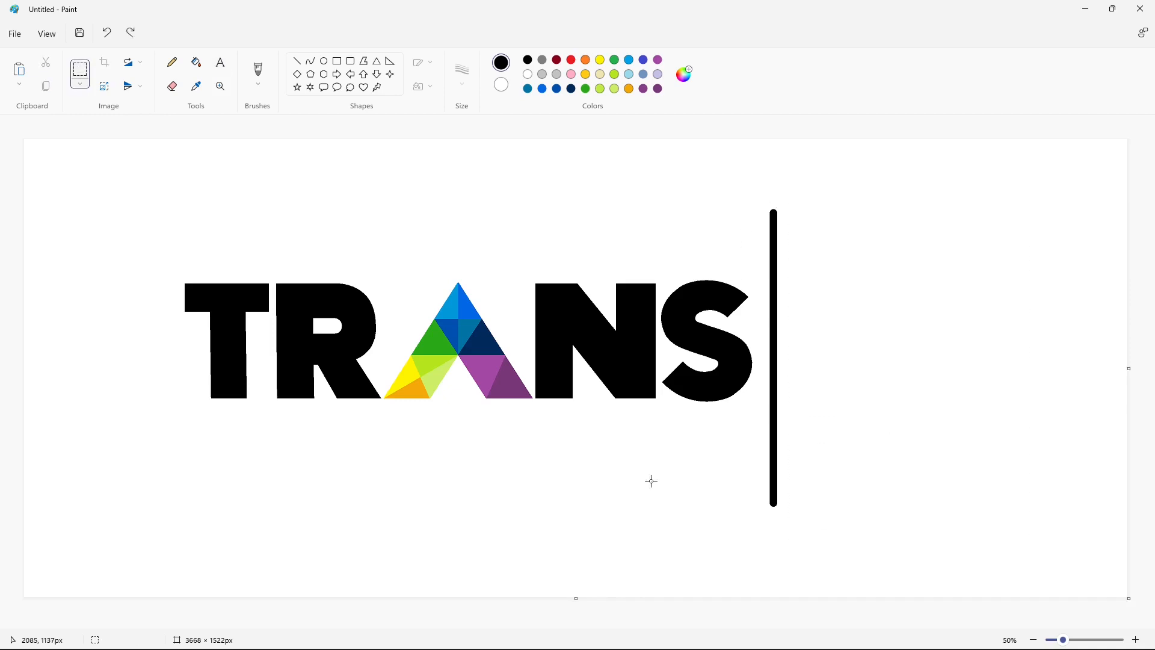
{"action": "key", "text": "ctrl+v"}
{"action": "left_click_drag", "start_coordinate": [142, 314], "coordinate": [929, 369]}
{"action": "left_click_drag", "start_coordinate": [1052, 378], "coordinate": [987, 387]}
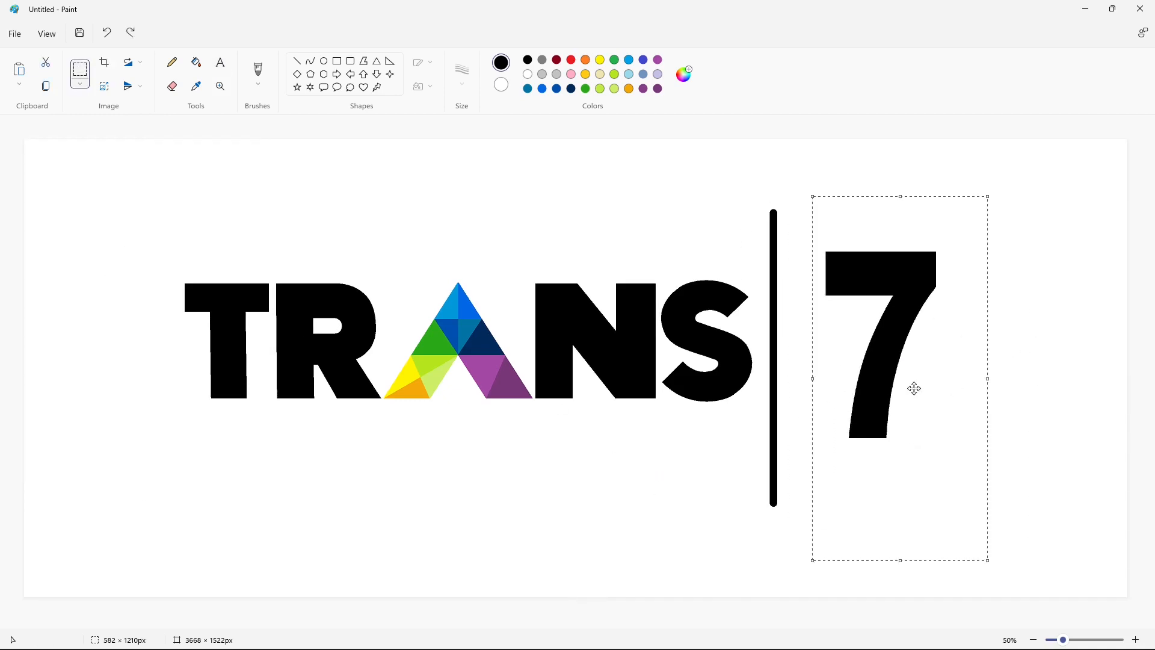
{"action": "key", "text": "Delete"}
Paste the copied 7, narrow its selection to about 656 × 1210 px and place it right of the divider bar
{"action": "key", "text": "ctrl+v"}
{"action": "left_click_drag", "start_coordinate": [217, 323], "coordinate": [995, 383]}
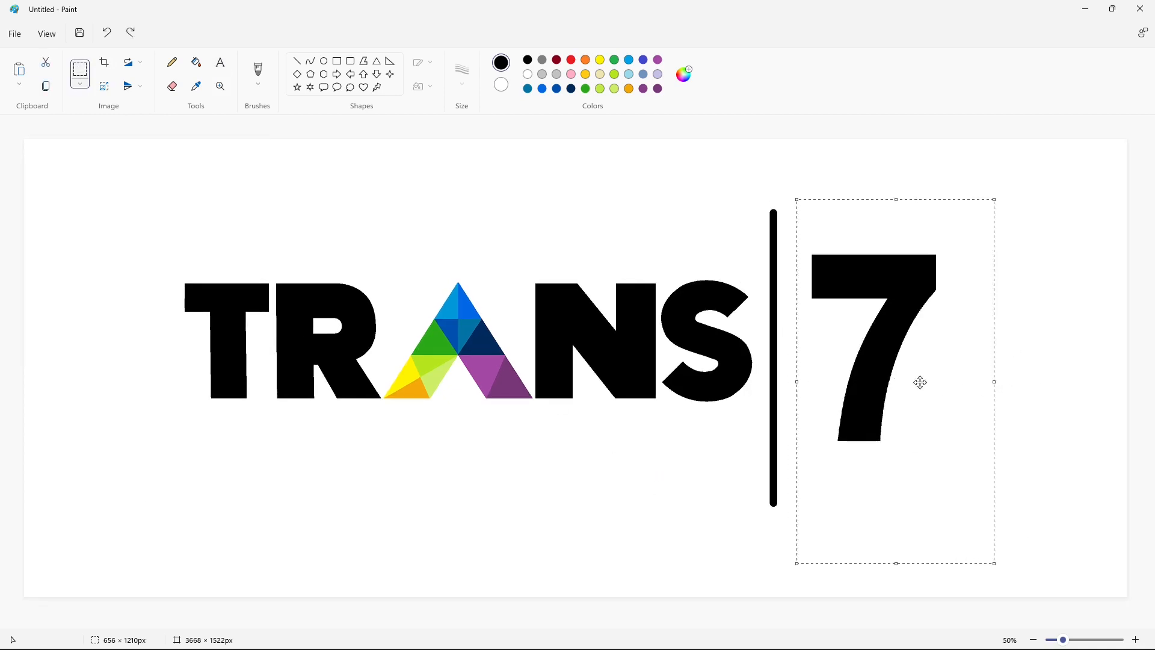
{"action": "left_click_drag", "start_coordinate": [881, 372], "coordinate": [877, 360]}
{"action": "left_click", "coordinate": [1023, 395]}
Trim the upper edge of the 7 slightly by laying a thick horizontal white line across it
{"action": "left_click", "coordinate": [1136, 639]}
{"action": "left_click_drag", "start_coordinate": [451, 625], "coordinate": [906, 625]}
{"action": "left_click", "coordinate": [298, 61]}
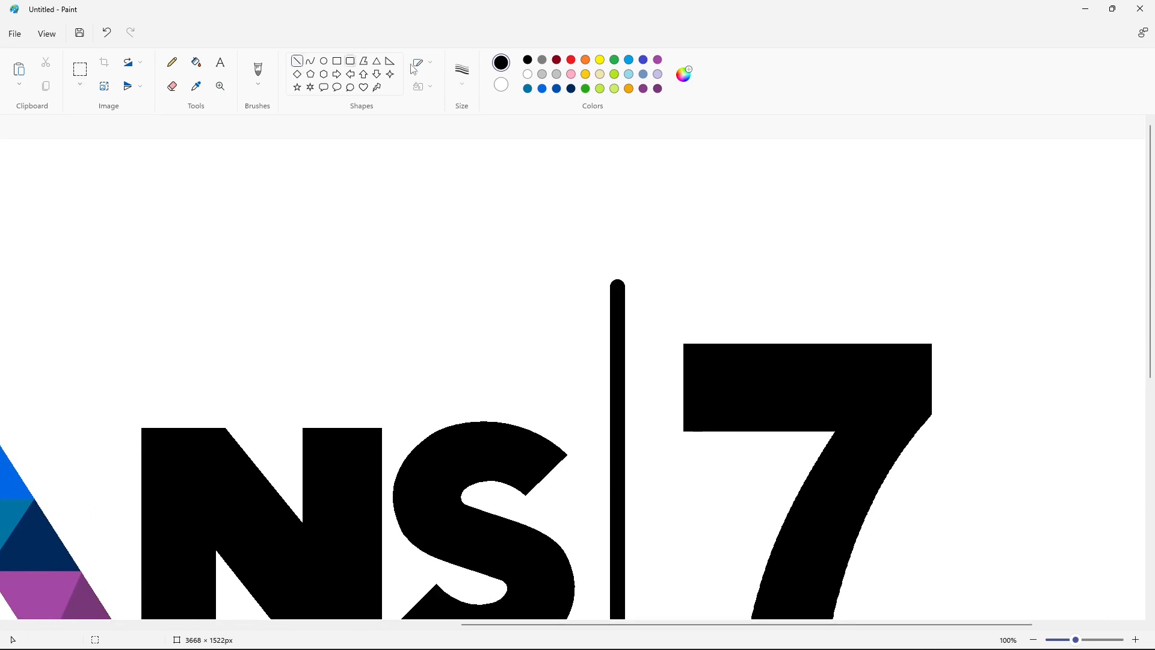
{"action": "left_click", "coordinate": [528, 74]}
{"action": "left_click_drag", "start_coordinate": [782, 334], "coordinate": [958, 335]}
{"action": "key", "text": "Down"}
{"action": "key", "text": "Down"}
{"action": "key", "text": "Down"}
{"action": "key", "text": "Down"}
{"action": "key", "text": "Down"}
{"action": "key", "text": "Down"}
{"action": "key", "text": "Down"}
{"action": "key", "text": "Down"}
{"action": "key", "text": "Down"}
{"action": "key", "text": "Down"}
{"action": "key", "text": "Down"}
{"action": "key", "text": "Down"}
{"action": "key", "text": "Down"}
{"action": "key", "text": "Down"}
{"action": "key", "text": "Down"}
{"action": "key", "text": "Down"}
{"action": "key", "text": "Down"}
{"action": "key", "text": "Down"}
{"action": "left_click", "coordinate": [987, 496]}
{"action": "scroll", "coordinate": [1015, 539], "scroll_direction": "down", "scroll_amount": 3}
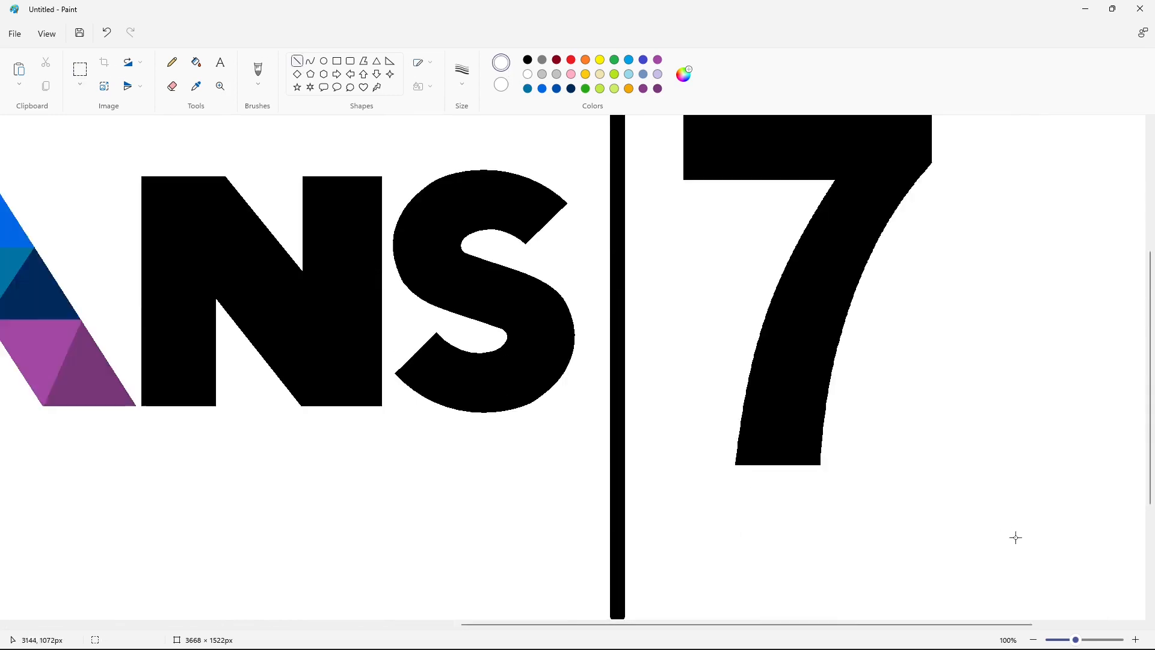
{"action": "left_click", "coordinate": [1033, 639]}
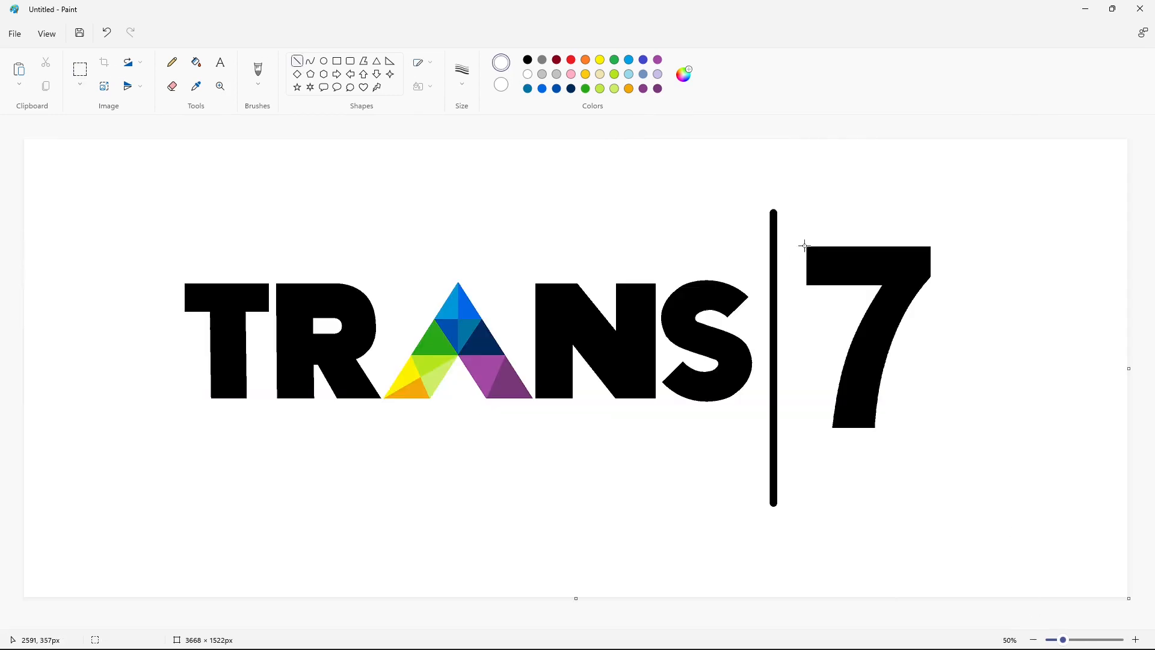
Trim the left edge of the 7's upper bar slightly by laying a vertical white line over it
{"action": "left_click_drag", "start_coordinate": [811, 236], "coordinate": [810, 293]}
{"action": "left_click", "coordinate": [776, 253]}
Move the divider bar slightly right and up by copying it, filling the original with white and placing the pasted copy
{"action": "left_click", "coordinate": [77, 70]}
{"action": "left_click_drag", "start_coordinate": [761, 193], "coordinate": [796, 547]}
{"action": "left_click", "coordinate": [868, 556]}
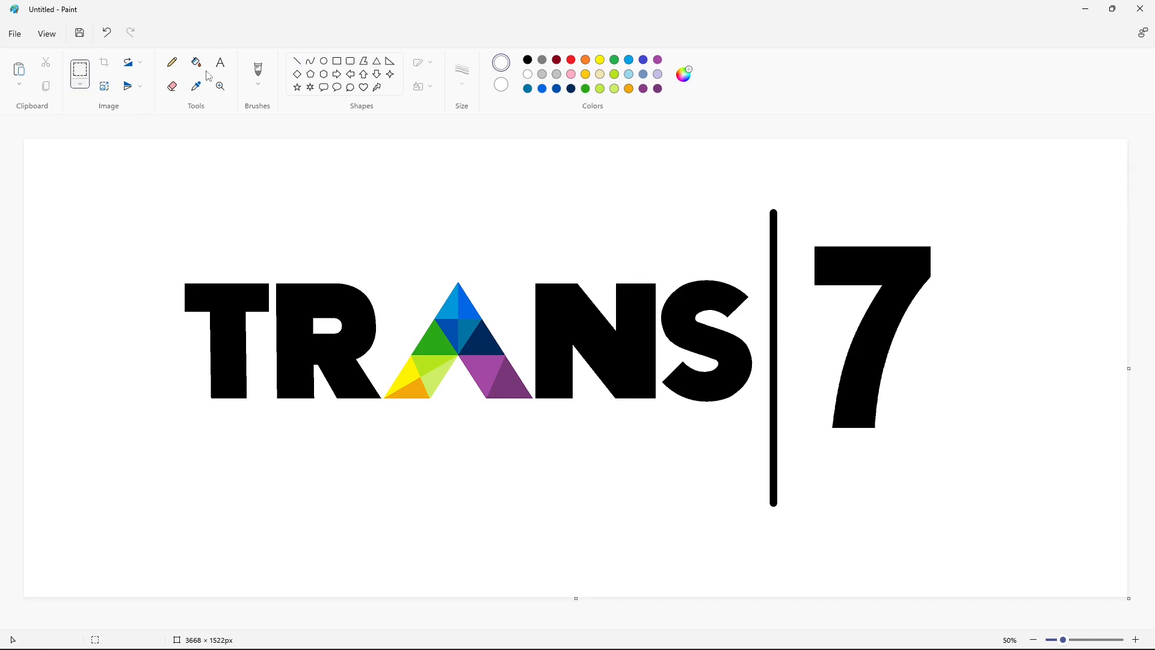
{"action": "left_click", "coordinate": [196, 62]}
{"action": "left_click", "coordinate": [774, 320]}
{"action": "key", "text": "ctrl+v"}
{"action": "left_click_drag", "start_coordinate": [44, 314], "coordinate": [784, 353]}
{"action": "left_click", "coordinate": [954, 431]}
Shorten the divider bar at both ends by cutting across it with white lines and filling the cut-off ends with white
{"action": "left_click", "coordinate": [297, 60]}
{"action": "left_click_drag", "start_coordinate": [784, 227], "coordinate": [778, 227]}
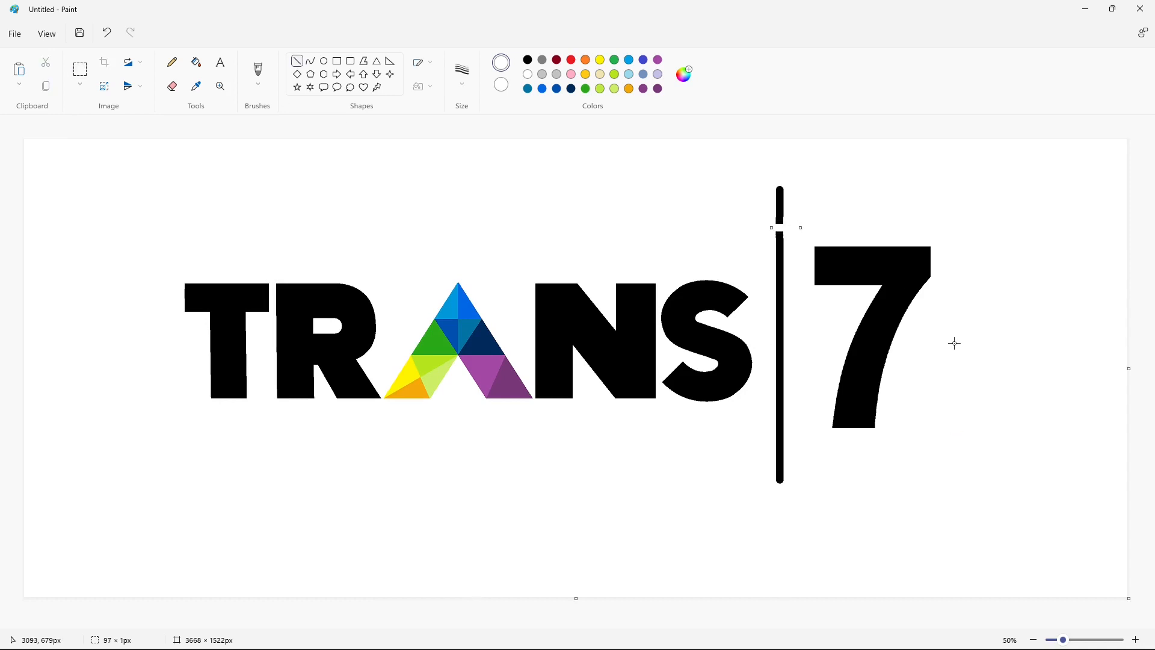
{"action": "left_click_drag", "start_coordinate": [769, 453], "coordinate": [786, 452]}
{"action": "left_click", "coordinate": [196, 62]}
{"action": "left_click", "coordinate": [780, 204]}
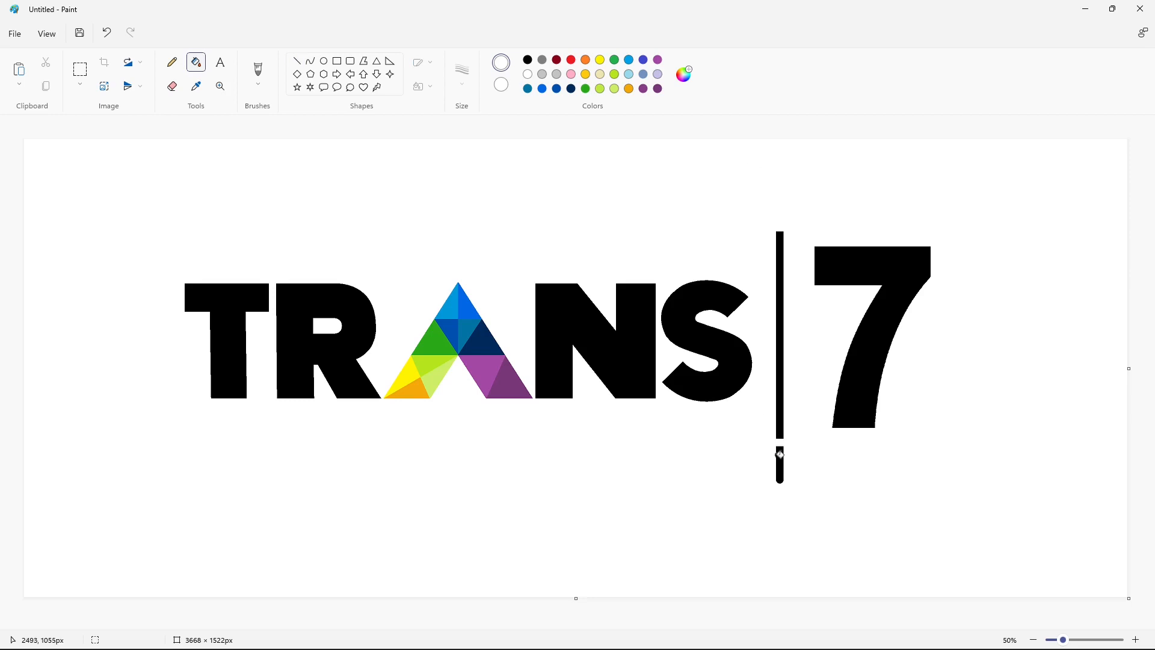
{"action": "left_click", "coordinate": [780, 465]}
Draw a purple rectangle outline around the whole logo, adjust its line thickness and tighten all four sides around the artwork
{"action": "left_click", "coordinate": [337, 61]}
{"action": "left_click", "coordinate": [528, 60]}
{"action": "left_click", "coordinate": [658, 60]}
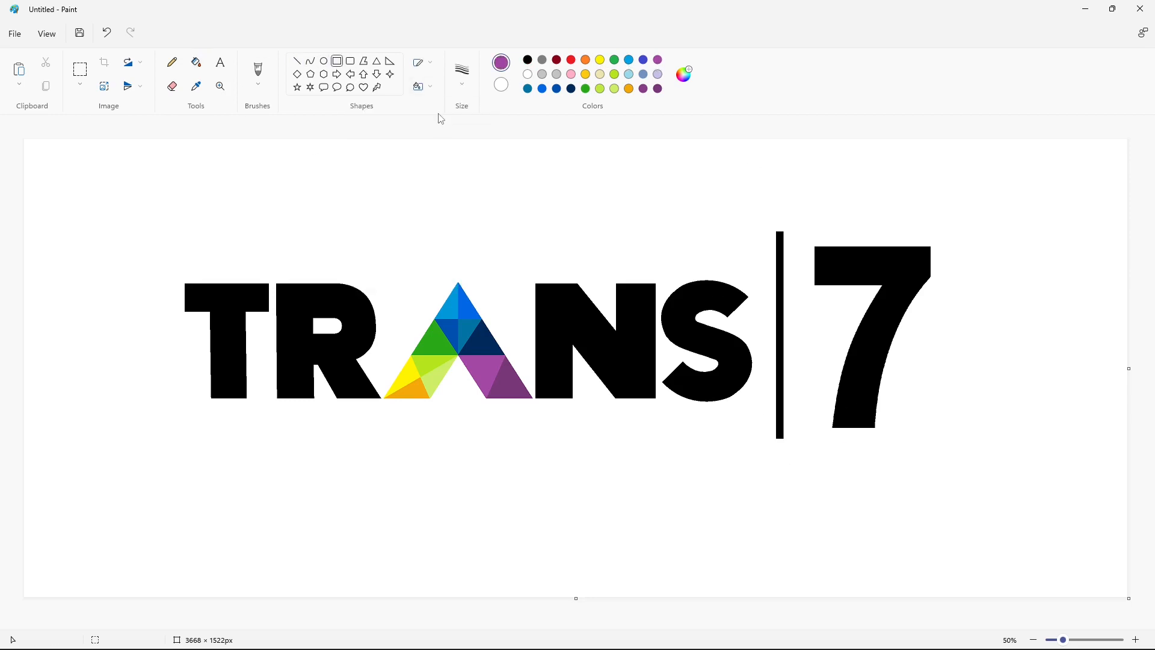
{"action": "mouse_move", "coordinate": [127, 188]}
{"action": "left_mouse_down"}
{"action": "mouse_move", "coordinate": [980, 485]}
{"action": "mouse_move", "coordinate": [997, 478]}
{"action": "left_mouse_up"}
{"action": "left_click", "coordinate": [462, 72]}
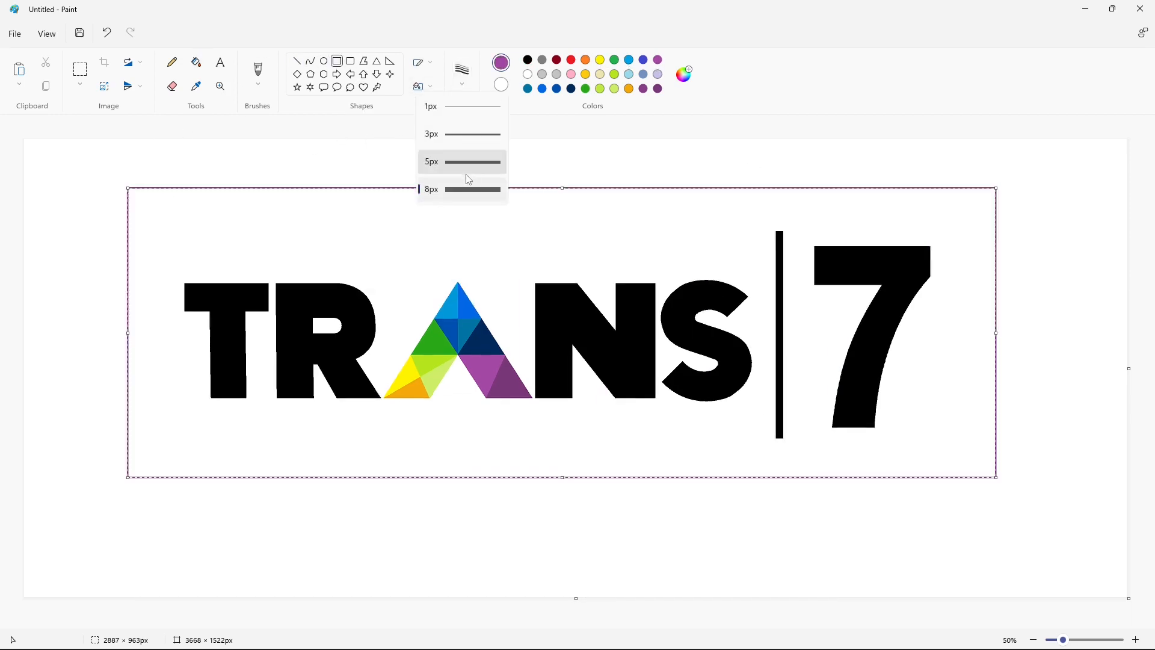
{"action": "left_click", "coordinate": [464, 131]}
{"action": "left_click_drag", "start_coordinate": [564, 189], "coordinate": [568, 223]}
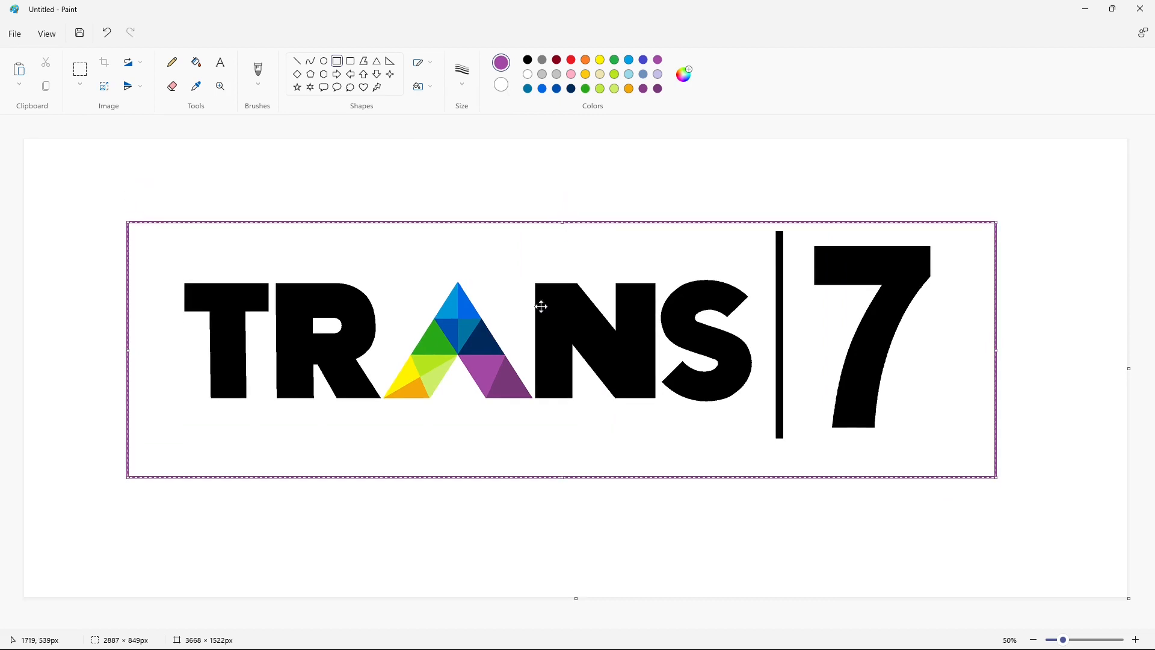
{"action": "left_click_drag", "start_coordinate": [562, 477], "coordinate": [560, 452]}
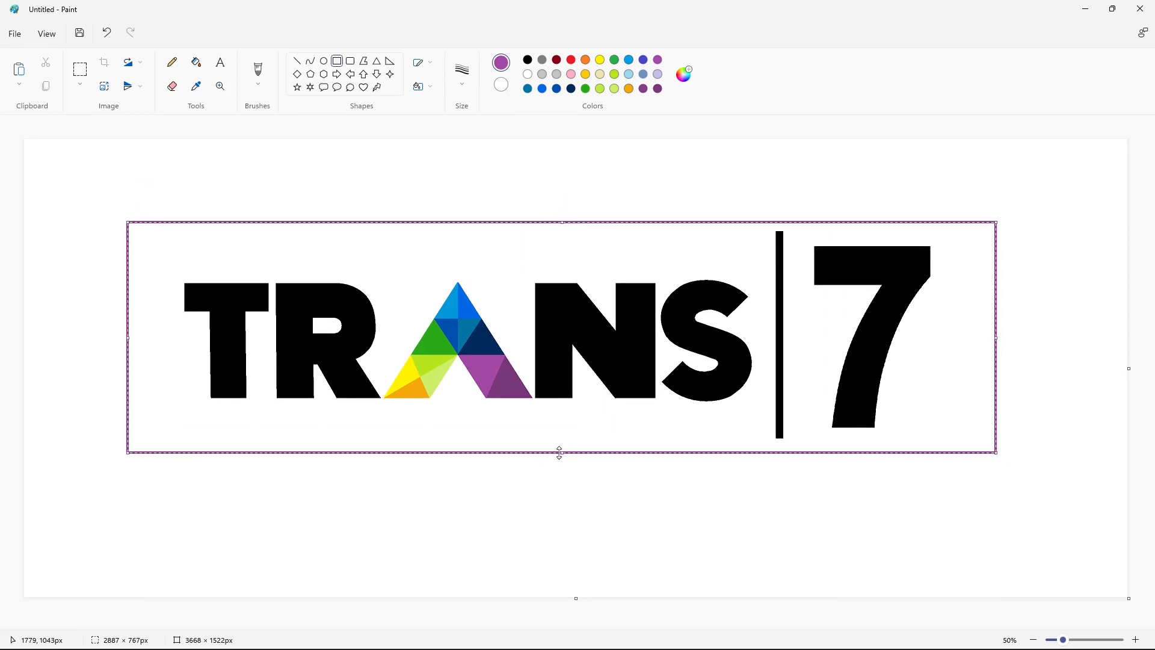
{"action": "left_click_drag", "start_coordinate": [993, 339], "coordinate": [950, 339]}
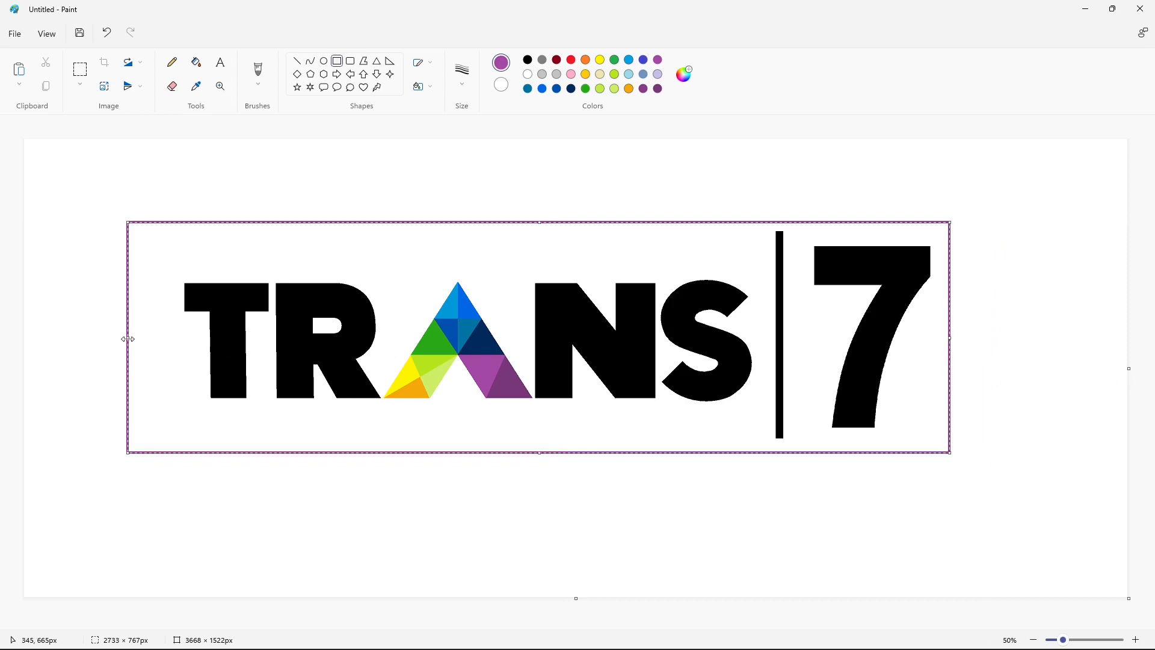
{"action": "left_click_drag", "start_coordinate": [128, 339], "coordinate": [165, 339]}
Try a purple fill for the background inside the rectangle, and undo the fills
{"action": "left_click", "coordinate": [196, 62]}
{"action": "left_click", "coordinate": [369, 247]}
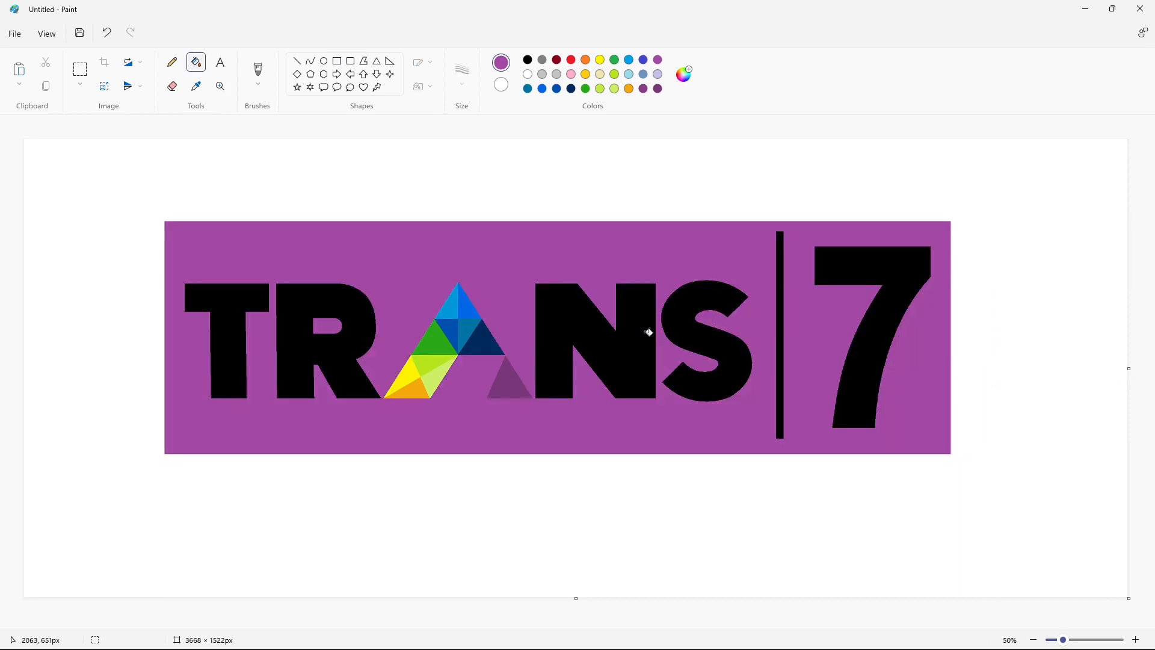
{"action": "key", "text": "ctrl+z"}
{"action": "key", "text": "ctrl+z"}
Fill the background inside the rectangle and the hole of the R with red
{"action": "left_click", "coordinate": [571, 59]}
{"action": "left_click", "coordinate": [434, 278]}
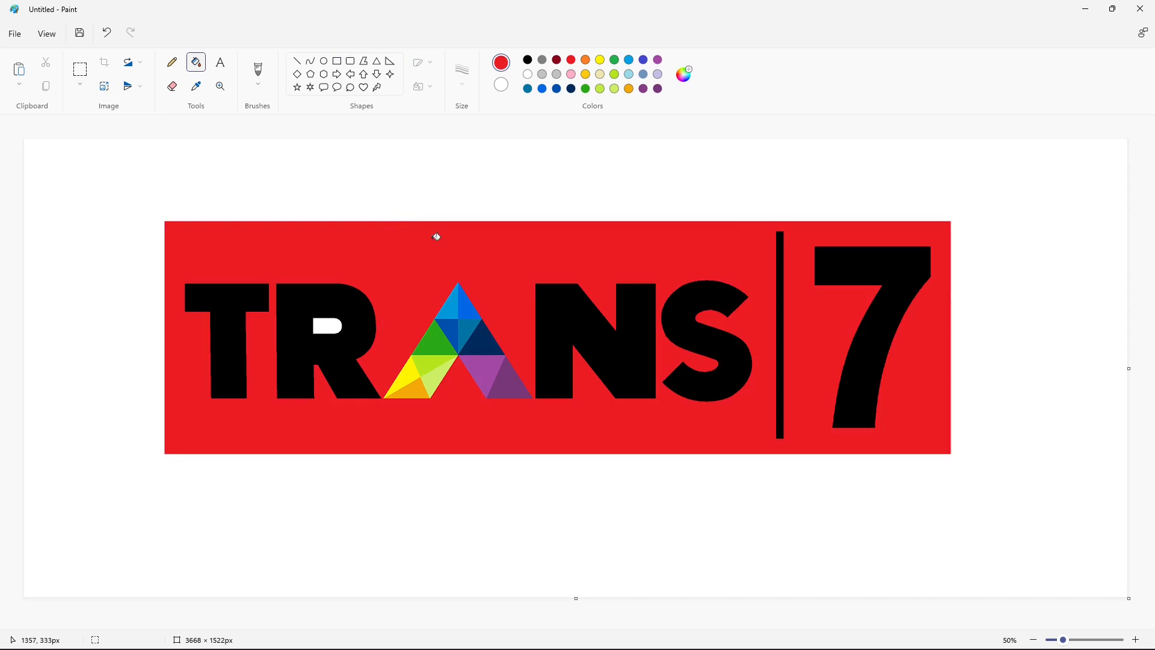
{"action": "left_click", "coordinate": [328, 325]}
Copy the whole red-backed logo with a rectangular selection of about 2655 × 819 px
{"action": "left_click", "coordinate": [80, 69]}
{"action": "left_click_drag", "start_coordinate": [161, 214], "coordinate": [820, 409]}
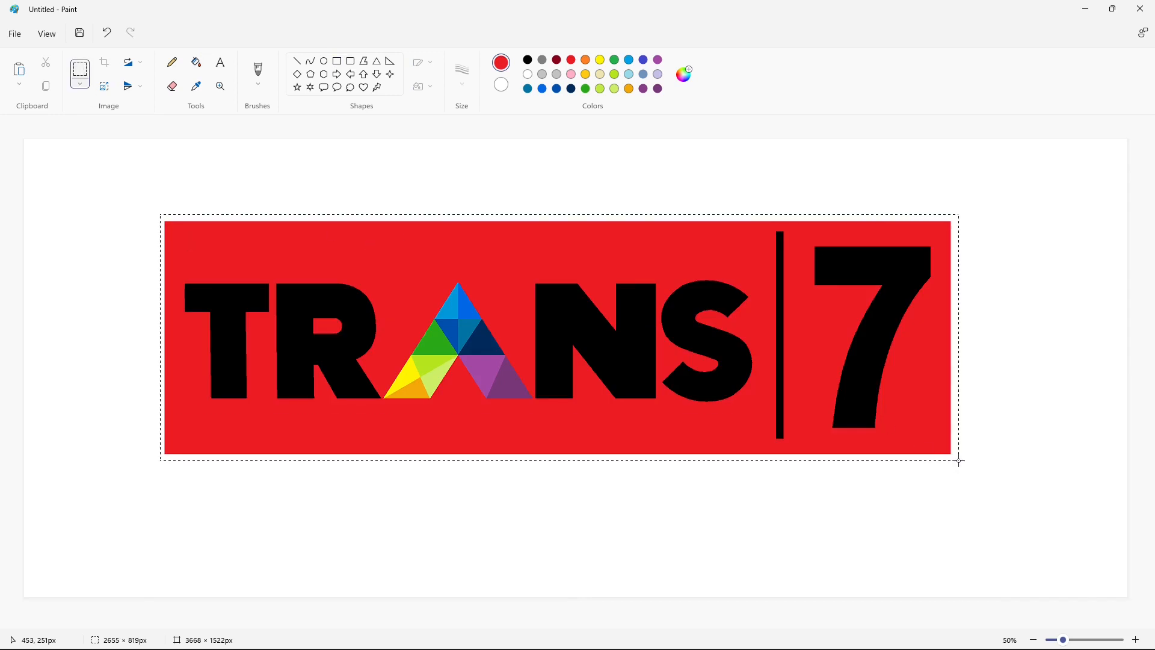
{"action": "left_click_drag", "start_coordinate": [959, 460], "coordinate": [955, 459]}
{"action": "left_click", "coordinate": [1027, 527]}
Cover the original logo with a solid white rectangle to blank the canvas, and choose black as the drawing colour
{"action": "left_click", "coordinate": [337, 61]}
{"action": "left_click", "coordinate": [528, 74]}
{"action": "left_click", "coordinate": [423, 86]}
{"action": "left_click", "coordinate": [423, 142]}
{"action": "mouse_move", "coordinate": [88, 186]}
{"action": "left_mouse_down"}
{"action": "mouse_move", "coordinate": [397, 348]}
{"action": "mouse_move", "coordinate": [999, 493]}
{"action": "left_mouse_up"}
{"action": "left_click", "coordinate": [172, 62]}
{"action": "left_click", "coordinate": [528, 59]}
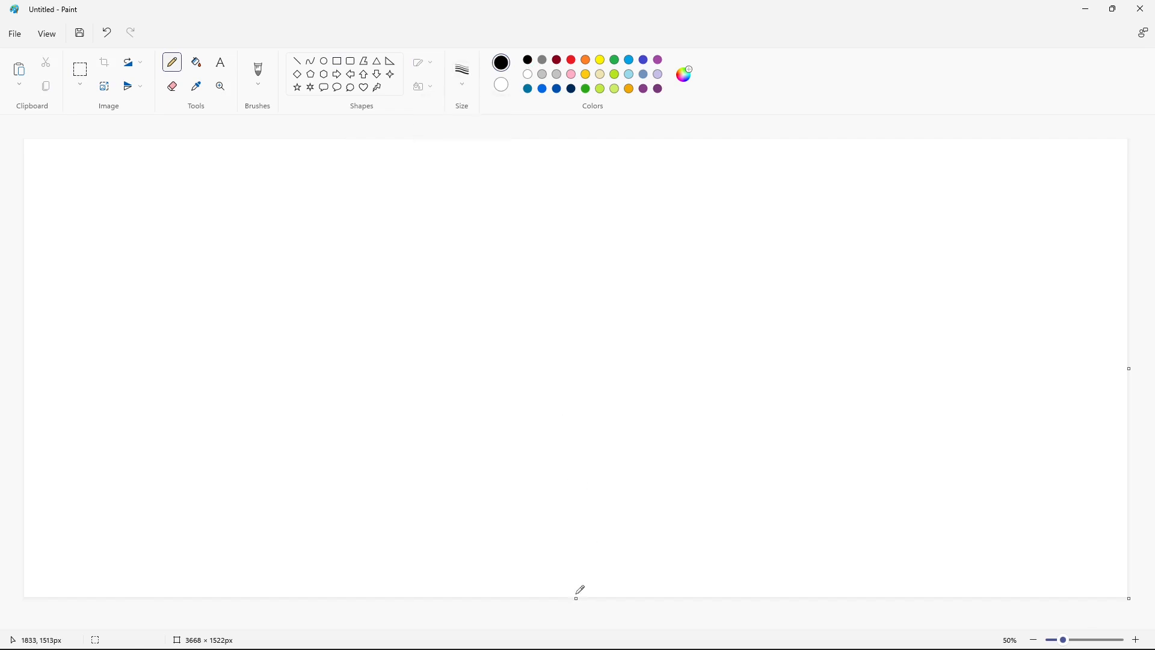
Paste the copied logo, position it near the centre of the blank canvas and commit it
{"action": "key", "text": "ctrl+v"}
{"action": "left_click_drag", "start_coordinate": [467, 343], "coordinate": [562, 472]}
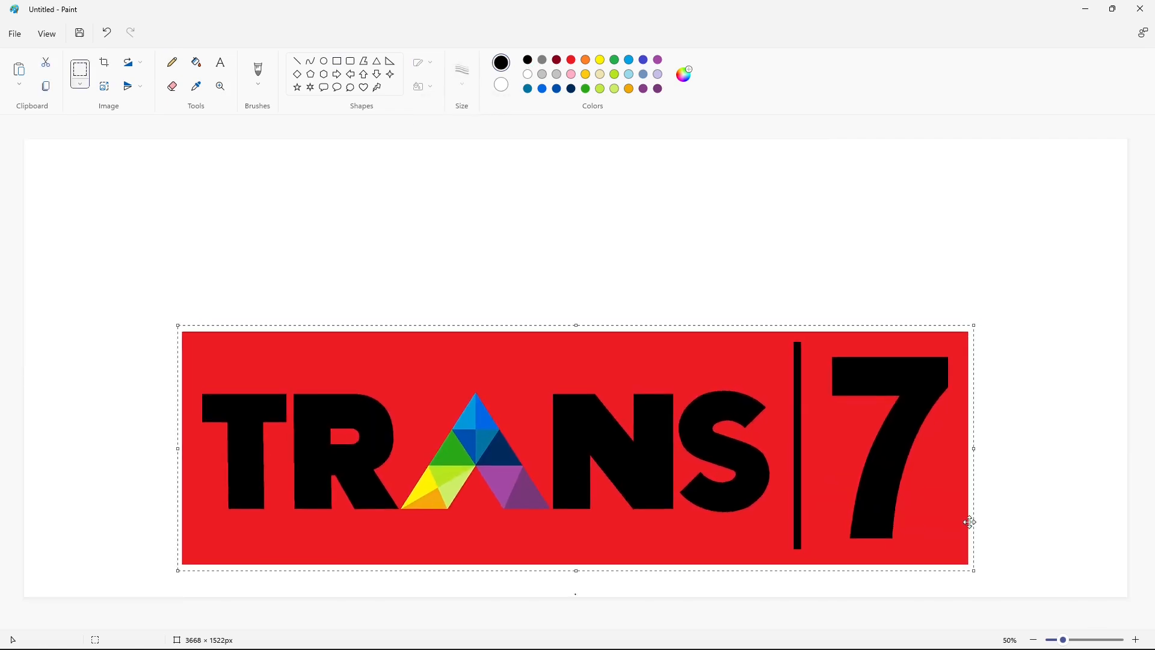
{"action": "key", "text": "Up"}
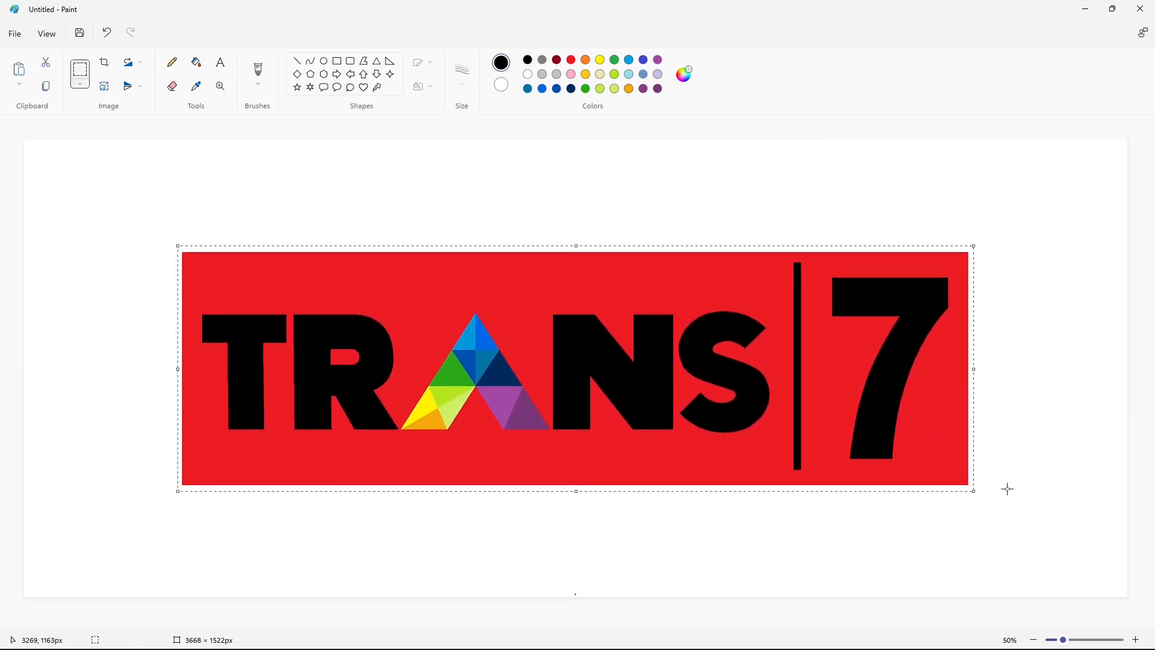
{"action": "key", "text": "Up"}
{"action": "left_click", "coordinate": [1008, 529]}
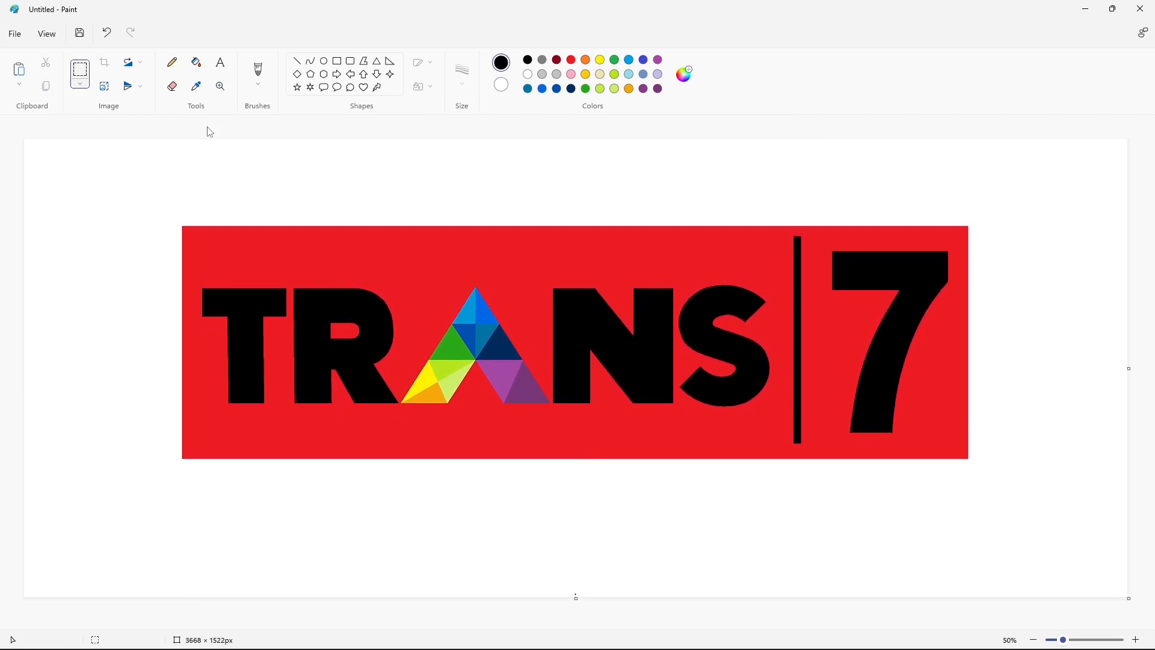
Erase the small stray mark at the middle of the canvas's lower edge, adjusting the eraser size
{"action": "left_click", "coordinate": [172, 86]}
{"action": "left_click", "coordinate": [462, 72]}
{"action": "left_click", "coordinate": [474, 171]}
Define a custom navy colour (red 3, green 31, blue 105) and fill the logo background and the R's hole with it
{"action": "left_click", "coordinate": [632, 62]}
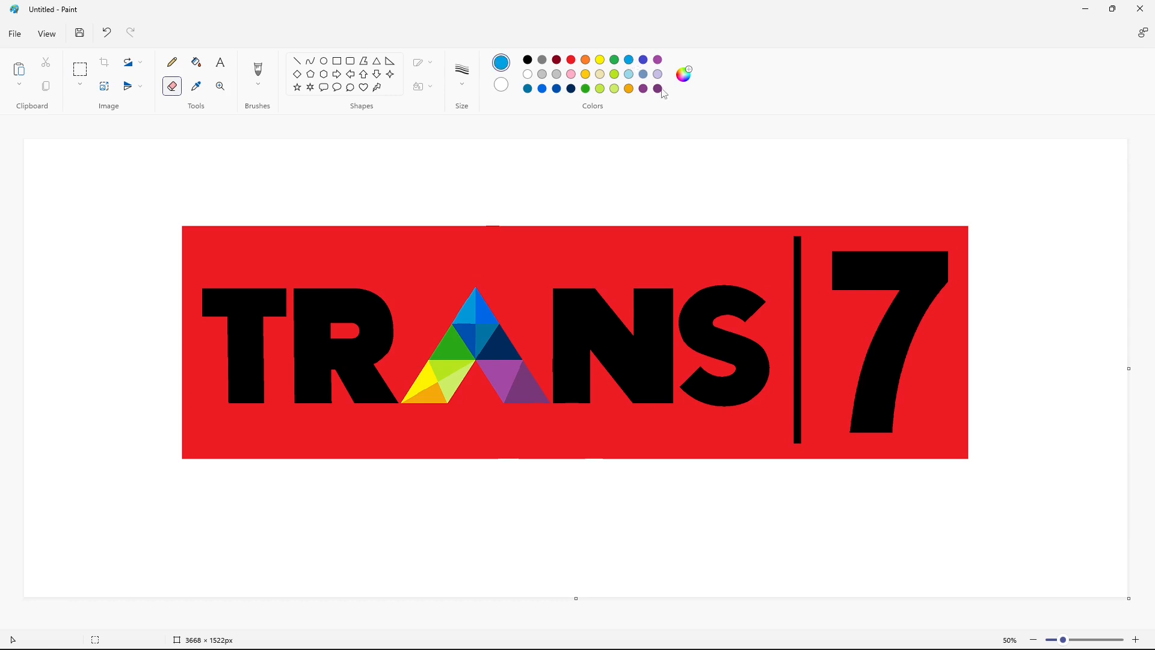
{"action": "left_click", "coordinate": [684, 74]}
{"action": "left_click", "coordinate": [645, 255]}
{"action": "left_click", "coordinate": [700, 337]}
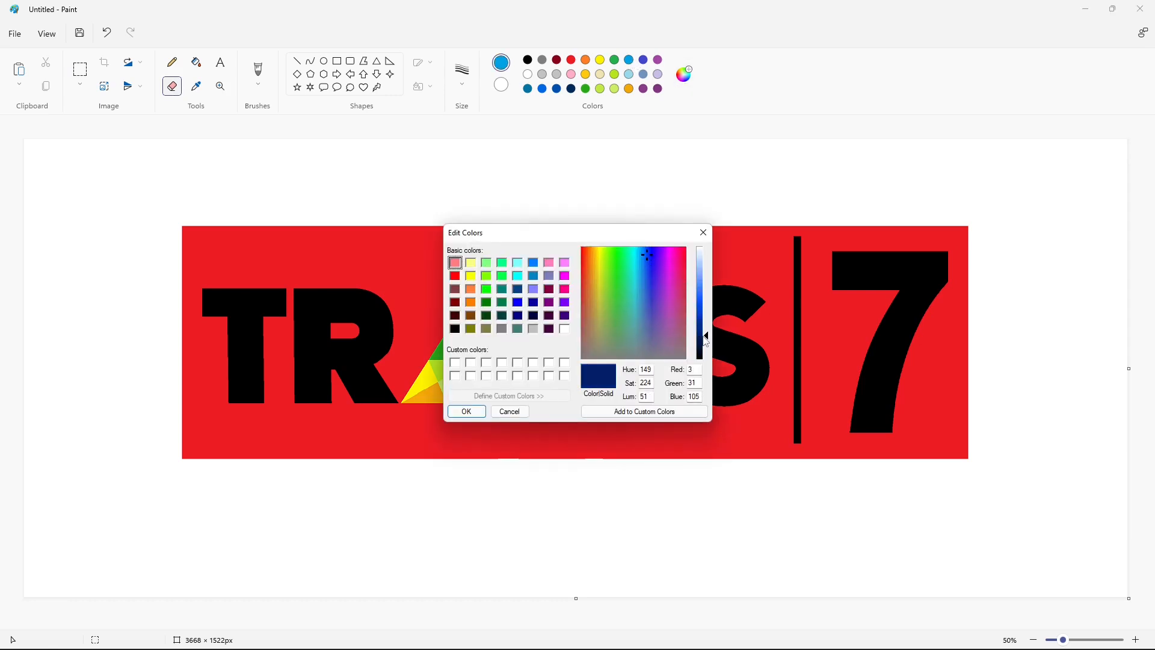
{"action": "left_click", "coordinate": [466, 412]}
{"action": "left_click", "coordinate": [196, 62]}
{"action": "left_click", "coordinate": [362, 283]}
{"action": "left_click", "coordinate": [344, 331]}
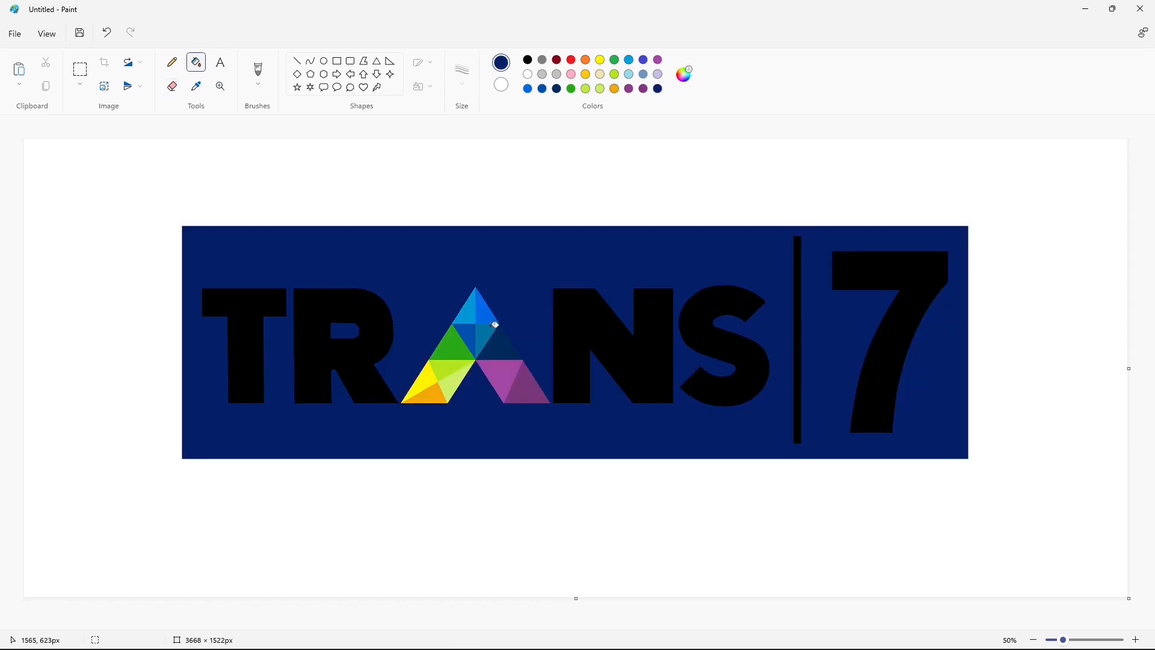
Fill the letters T, R, N and S, the 7 and the divider bar with white
{"action": "left_click", "coordinate": [528, 74]}
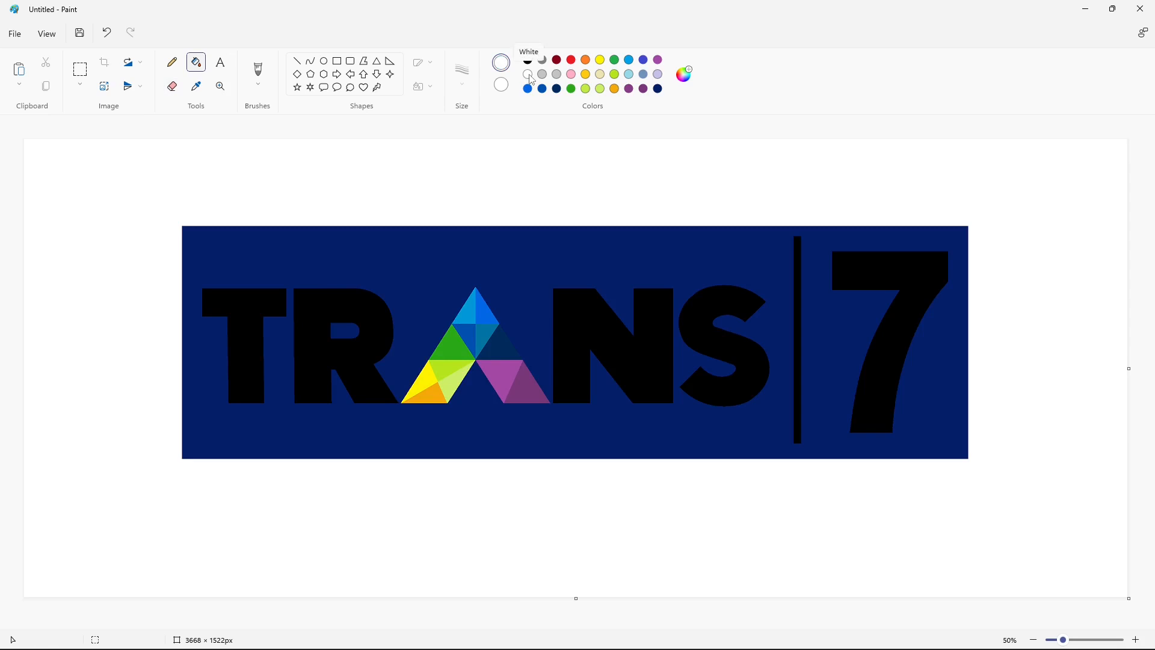
{"action": "left_click", "coordinate": [245, 345]}
{"action": "left_click", "coordinate": [325, 346]}
{"action": "left_click", "coordinate": [575, 348]}
{"action": "left_click", "coordinate": [746, 342]}
{"action": "left_click", "coordinate": [886, 345]}
{"action": "left_click", "coordinate": [800, 348]}
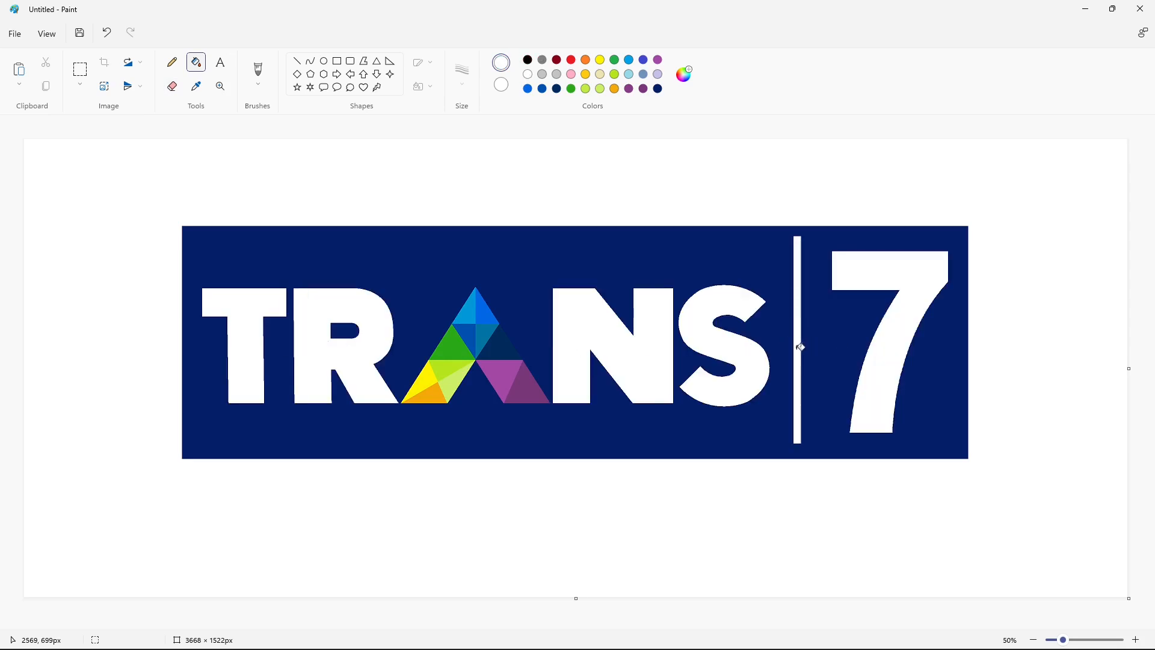